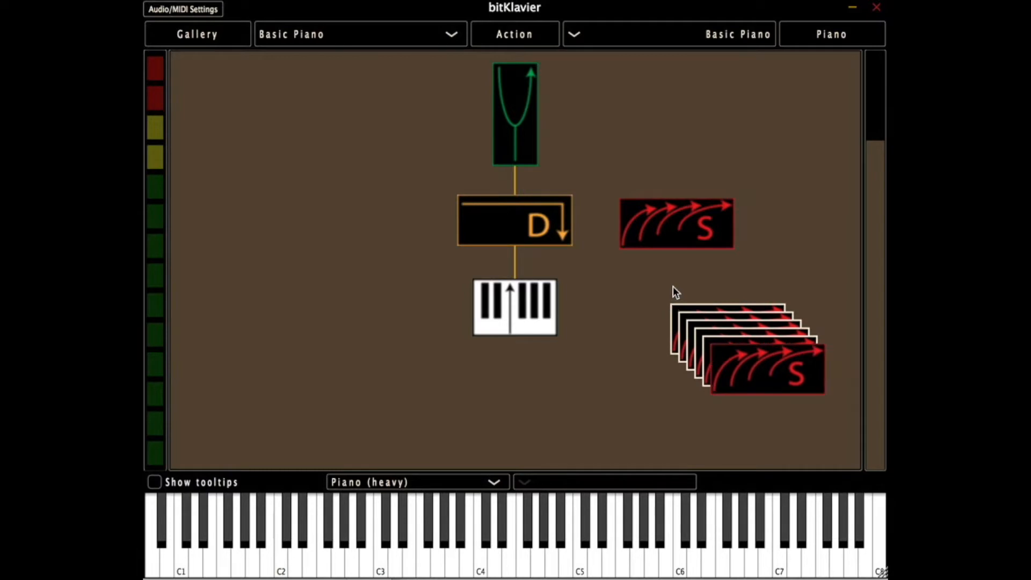
key(super+v)
key(super+v)
key(super+v)
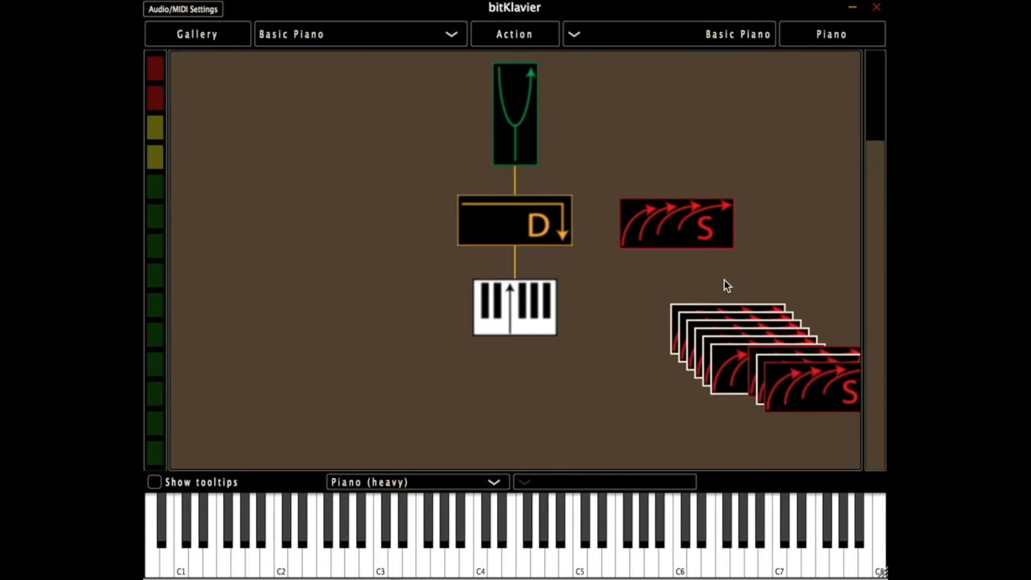
- Paste three more copies of the Synchronic module and delete all the stacked copies, keeping the original
key(BackSpace)
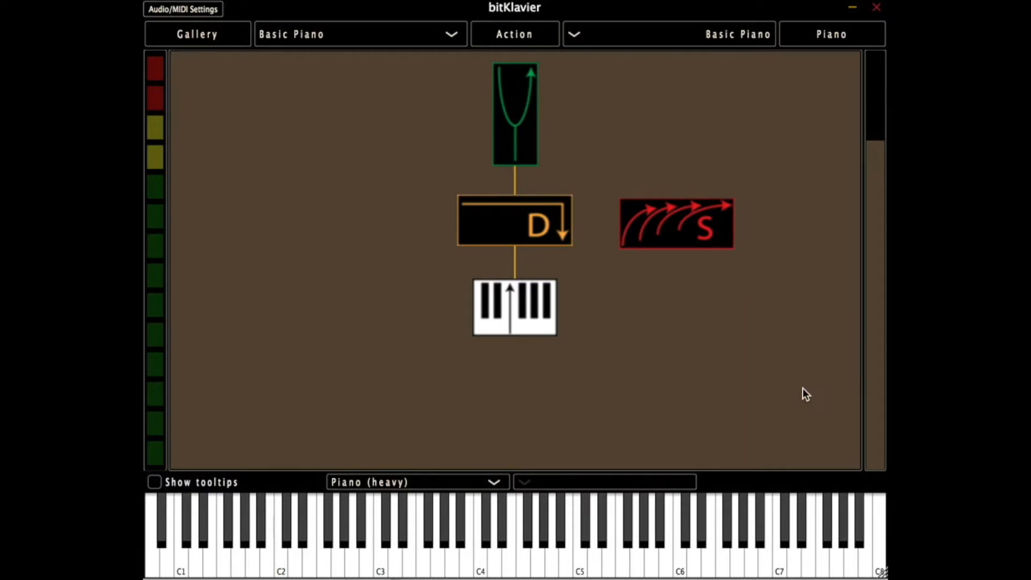
- Move the Synchronic module beside the Keymap, connect the two, and delete the Synchronic
drag(653, 203, 656, 296)
click(505, 317)
drag(610, 324, 656, 317)
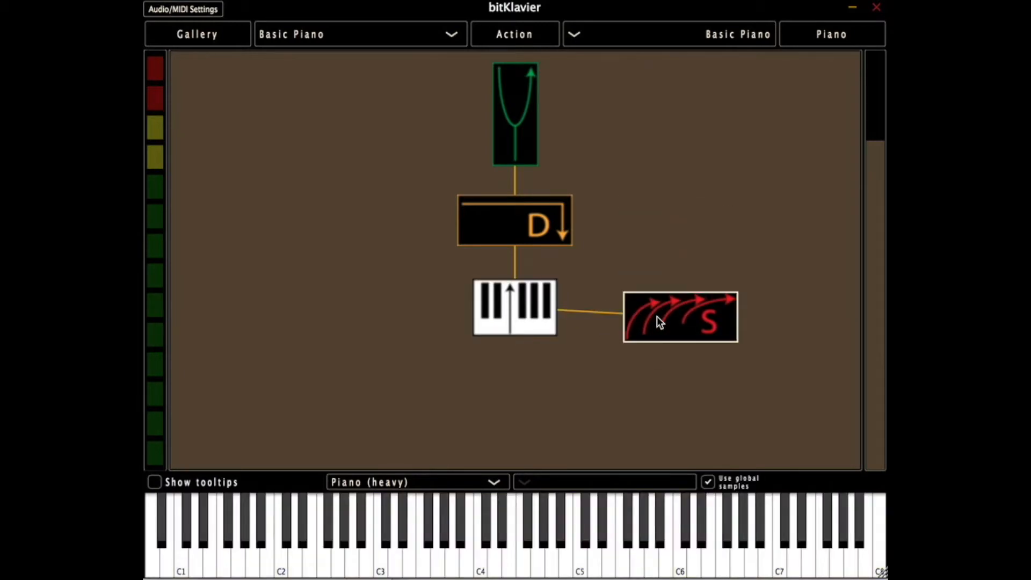
key(Delete)
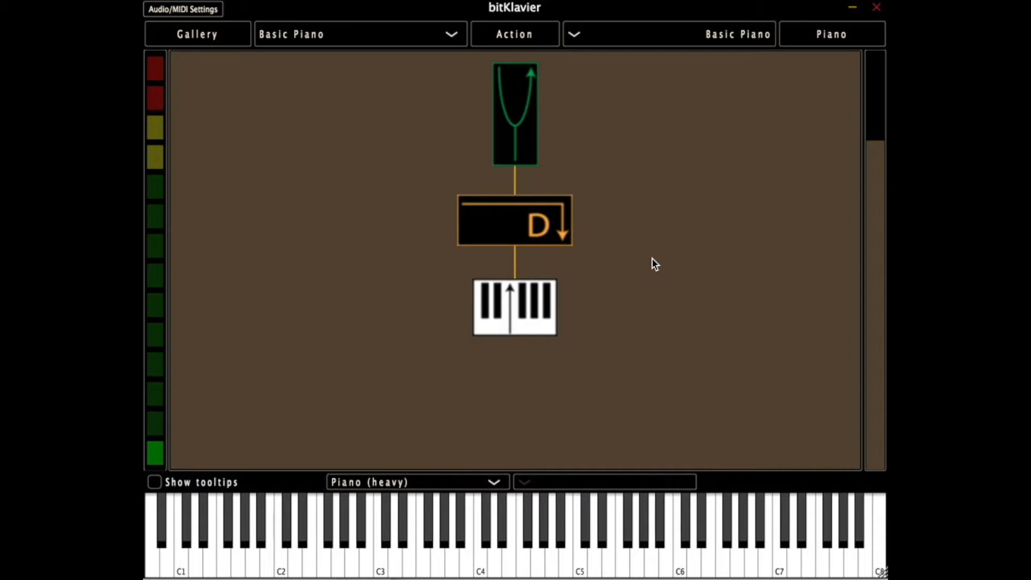
- Add a new Synchronic module to the right of the Keymap and connect it to the Keymap
key(s)
drag(524, 313, 666, 294)
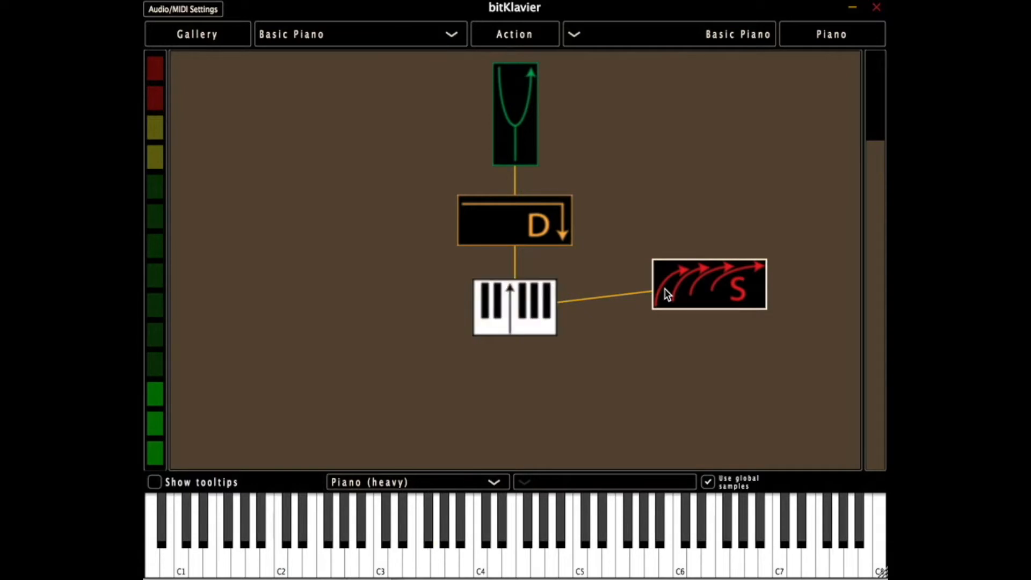
- Open the Synchronic module's editor and examine its parameter pages, from the multiplier patterns to the pulse and cluster settings and target triggers
double_click(665, 288)
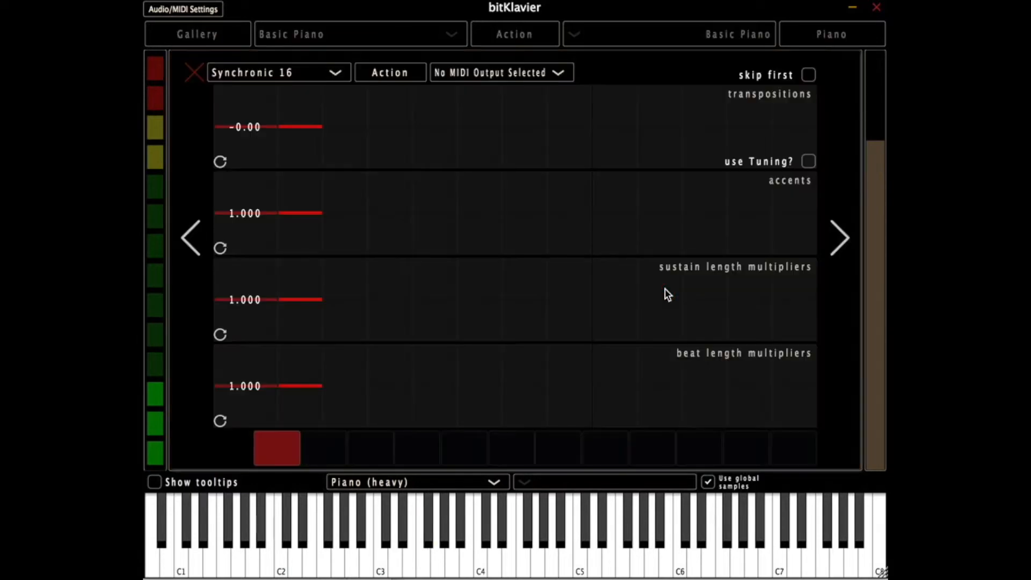
click(194, 78)
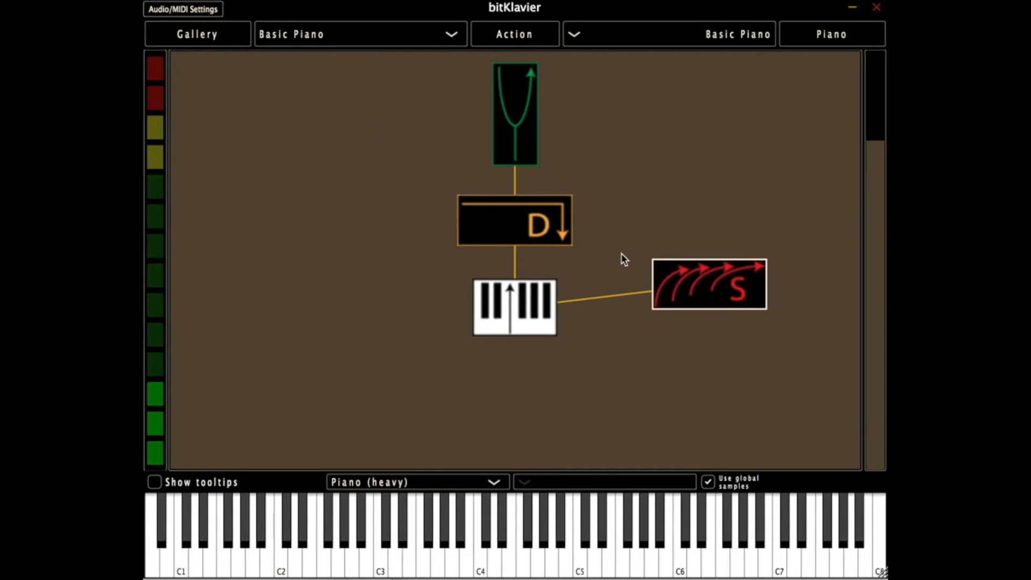
double_click(720, 289)
key(Right)
key(Right)
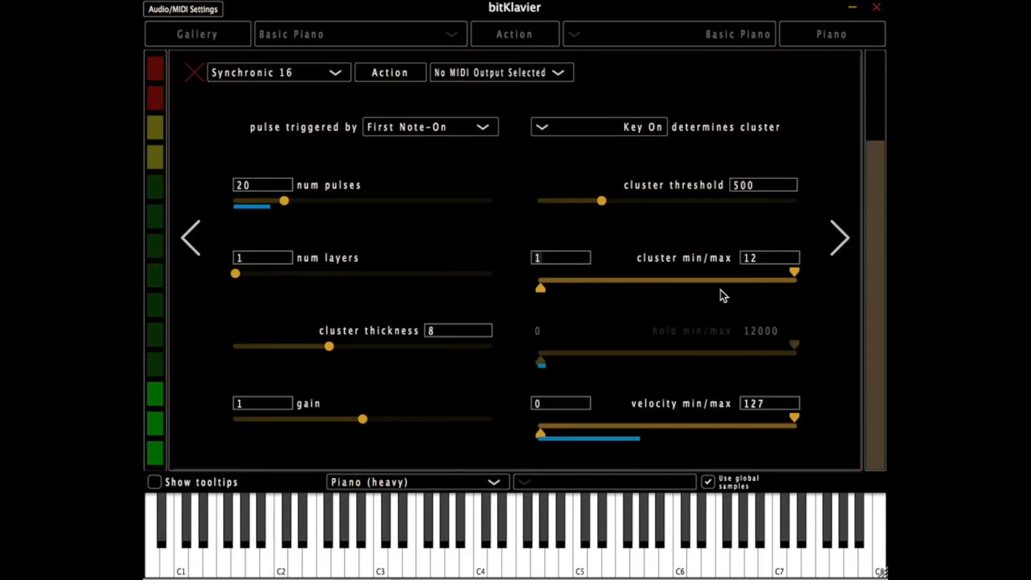
key(Right)
key(Right)
key(Right)
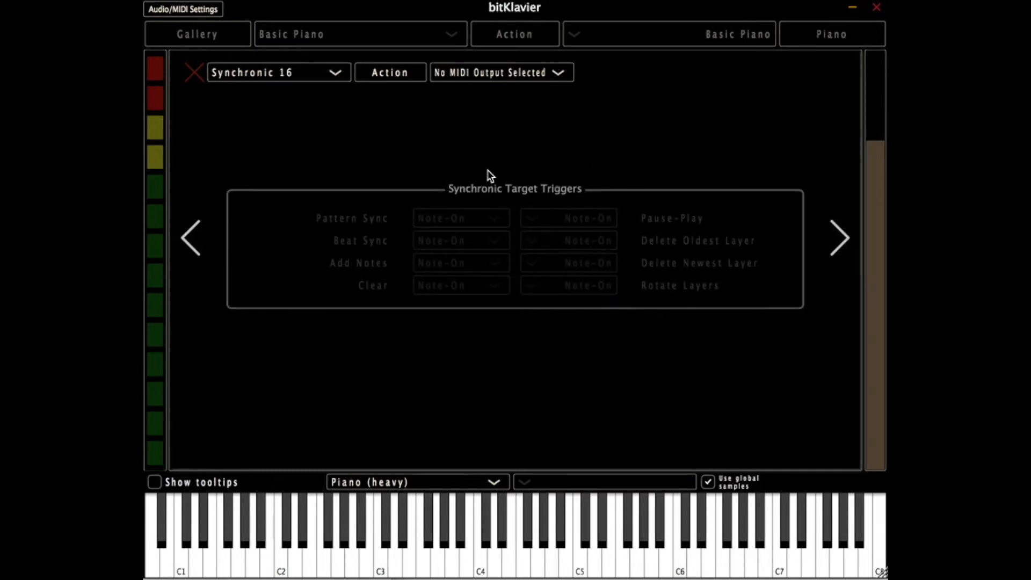
key(Right)
key(Right)
key(Left)
key(Right)
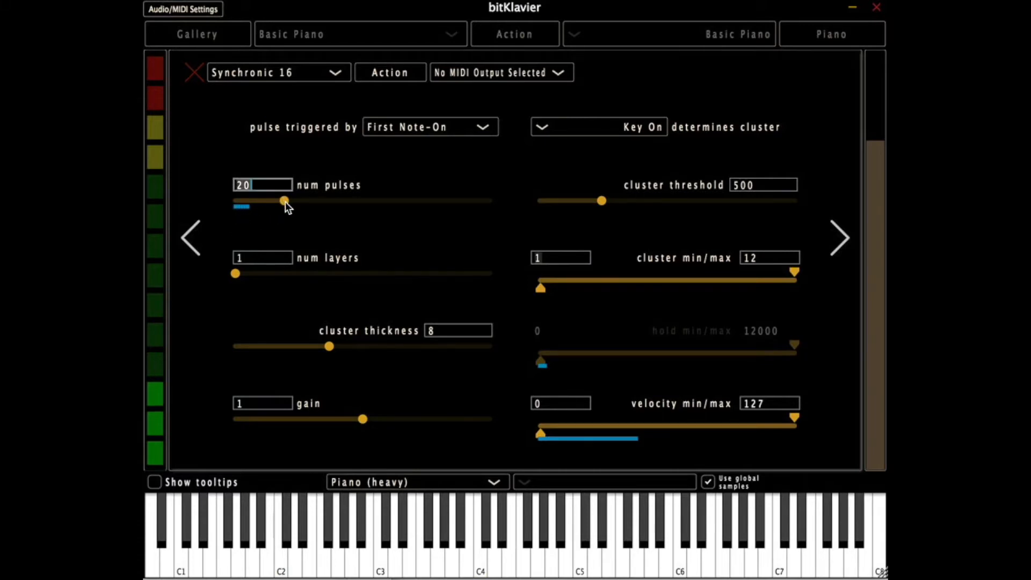
- Try num pulses at 4, clear the value, and set it to 20
drag(285, 201, 244, 198)
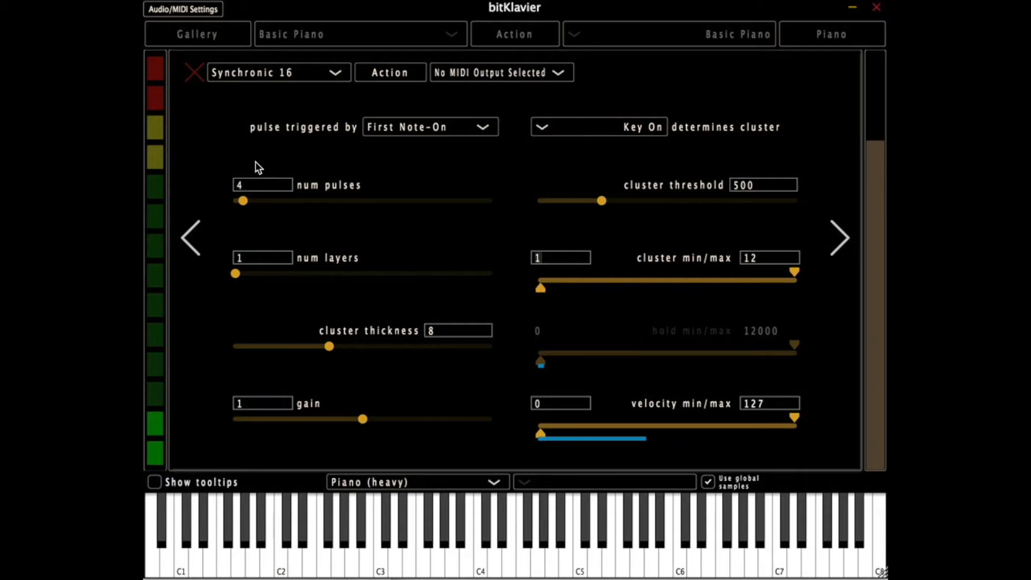
drag(242, 201, 646, 200)
key(BackSpace)
key(BackSpace)
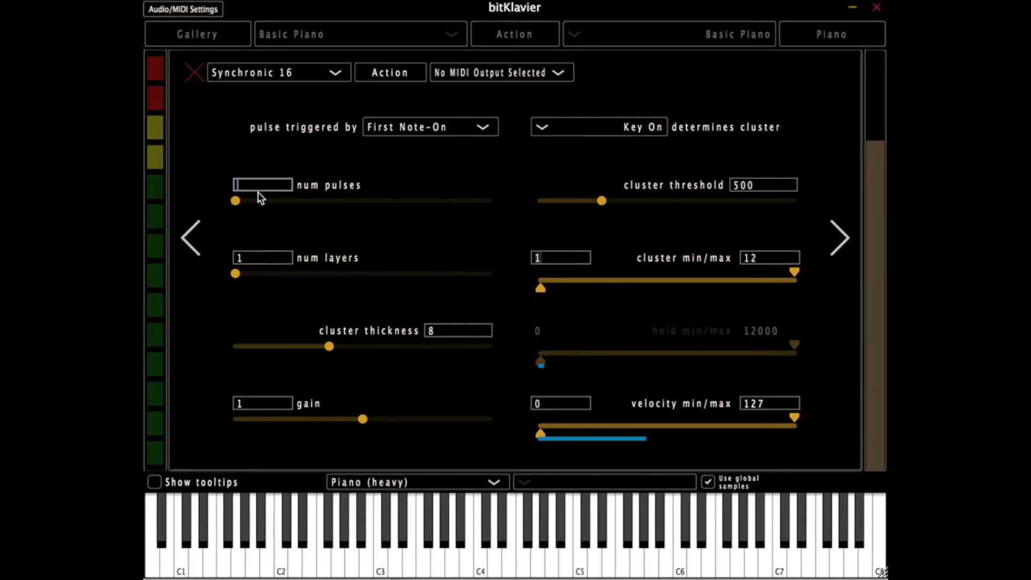
text(20)
key(Return)
- Try a num pulses value of 900, lower it, and set it to 80
text(900)
key(Return)
drag(489, 201, 308, 199)
click(278, 181)
text(80)
key(Return)
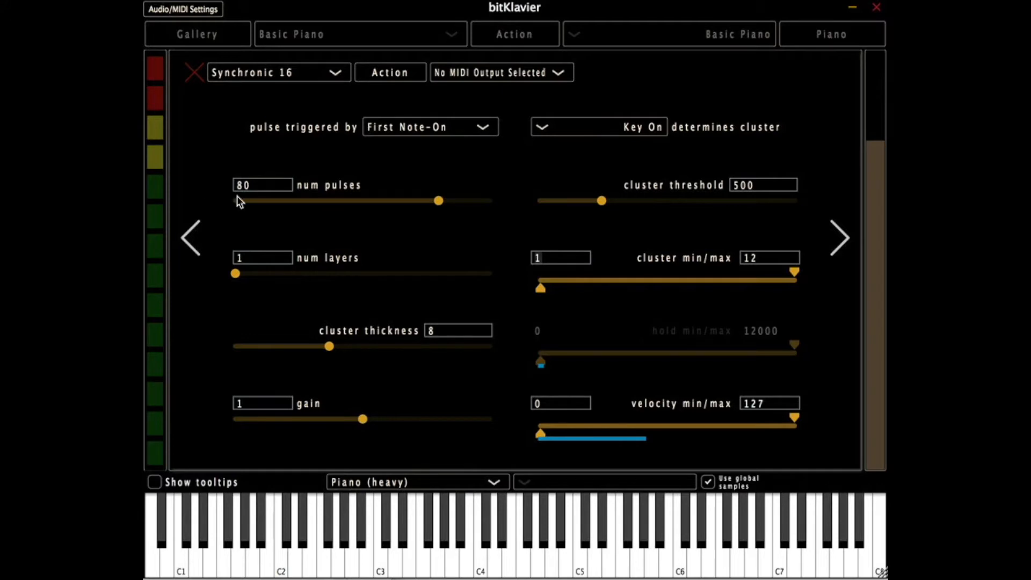
- Set num pulses to 5 and num layers to 2
drag(437, 206, 266, 196)
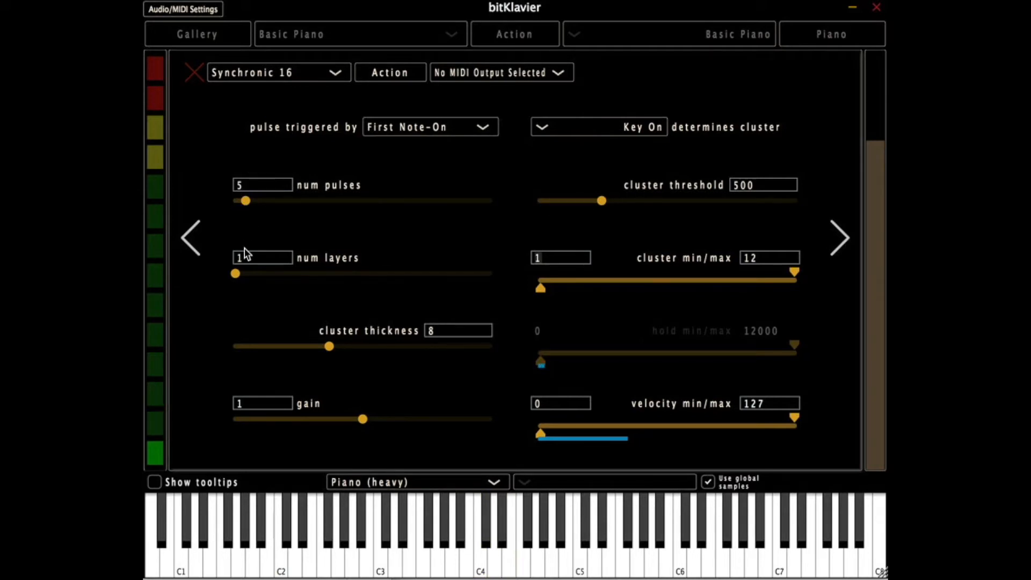
drag(238, 273, 255, 279)
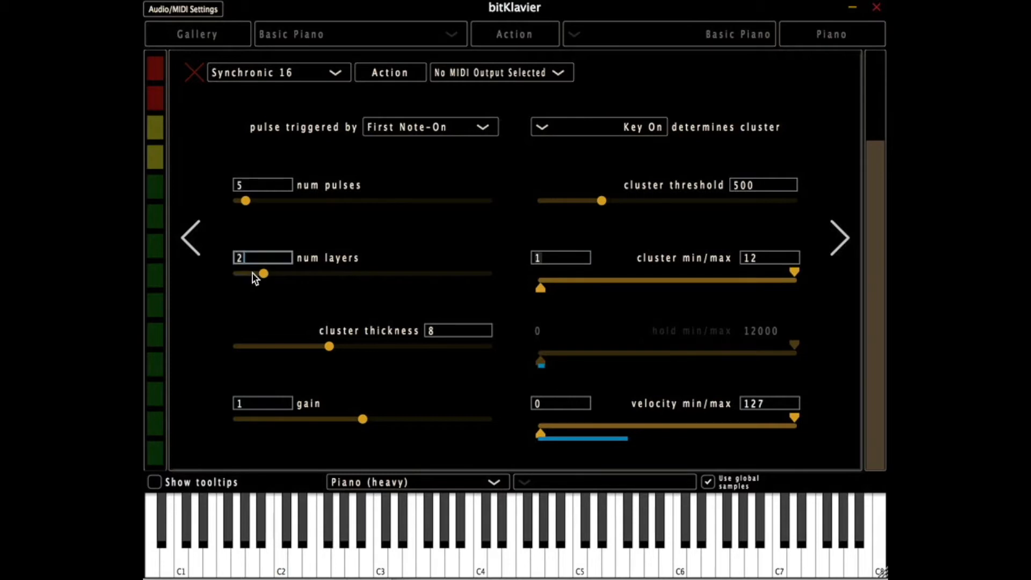
click(260, 270)
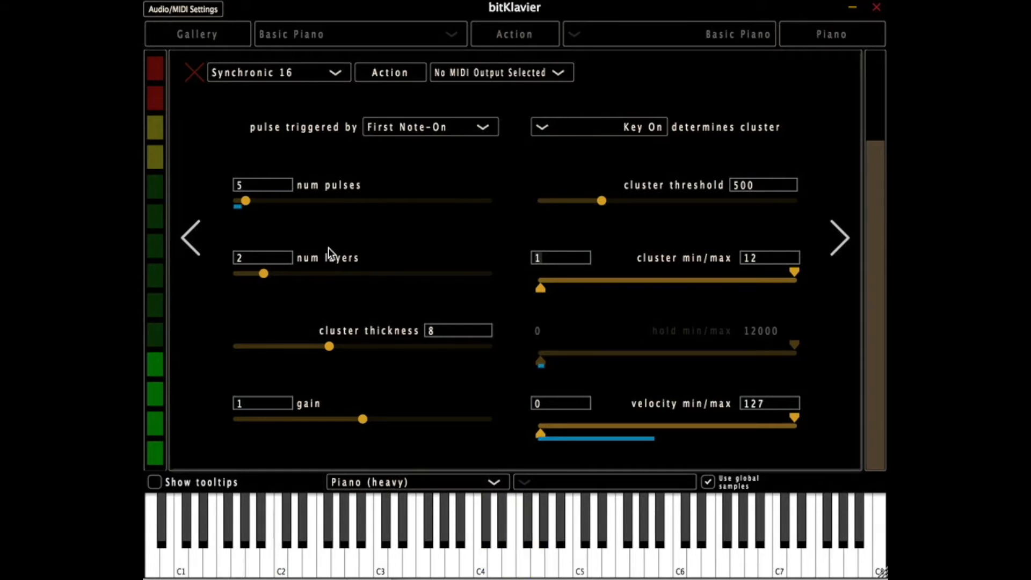
- Raise num layers to 10 and on to 100, and set num pulses to 100
drag(260, 273, 653, 227)
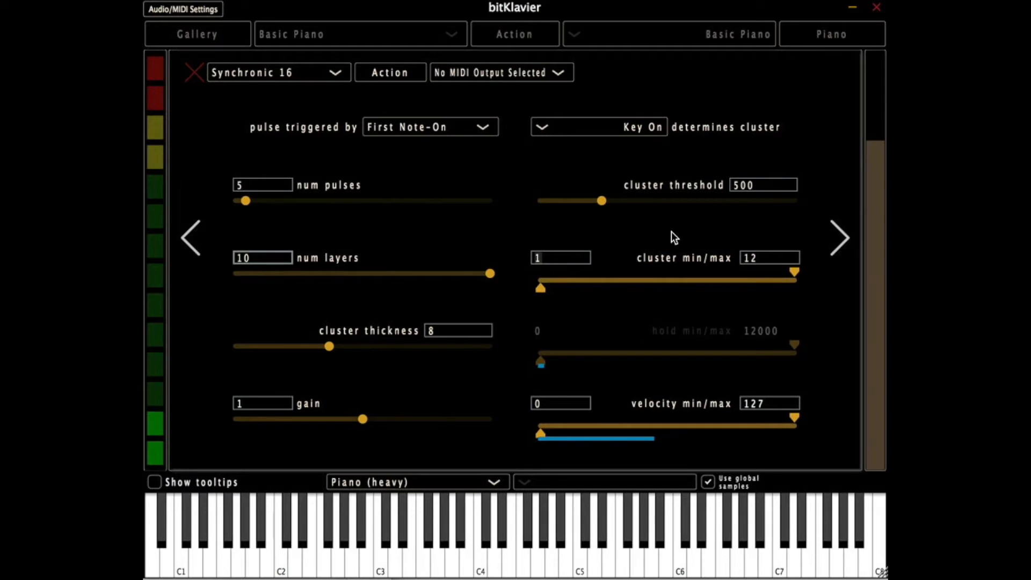
text(0)
key(Return)
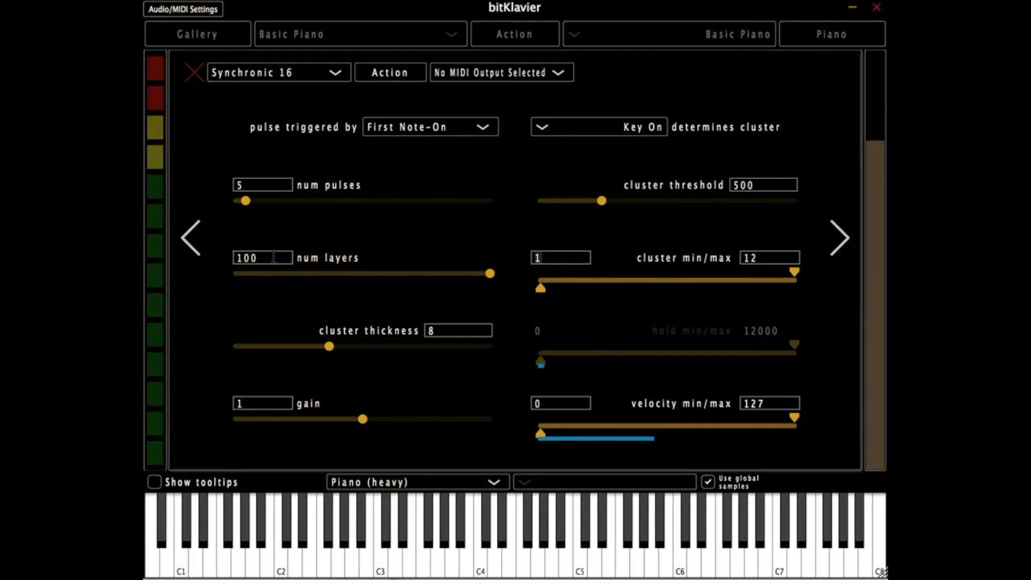
click(262, 186)
text(100)
key(Return)
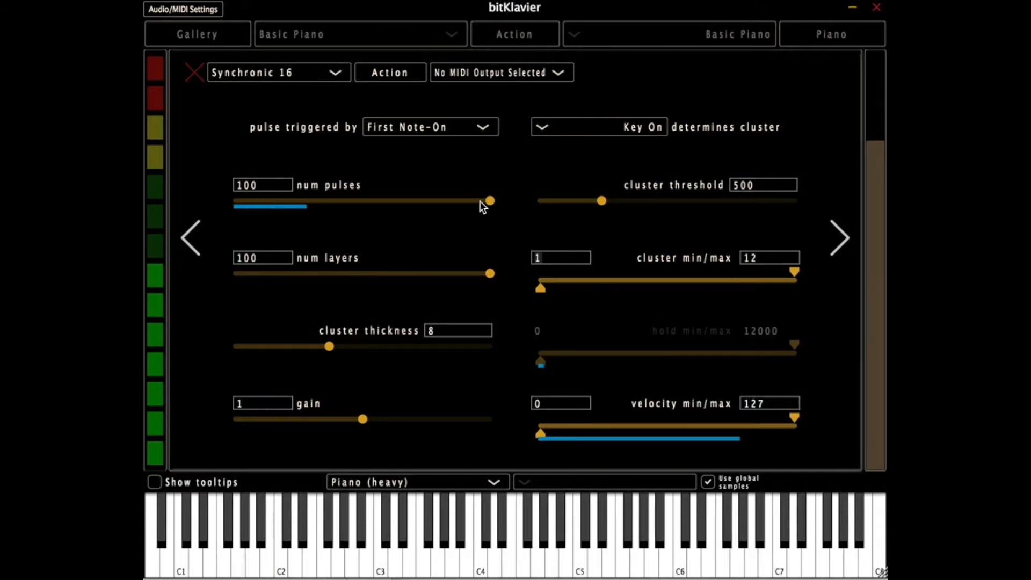
- Reduce num layers to 1 and set num pulses to 5
drag(489, 201, 216, 185)
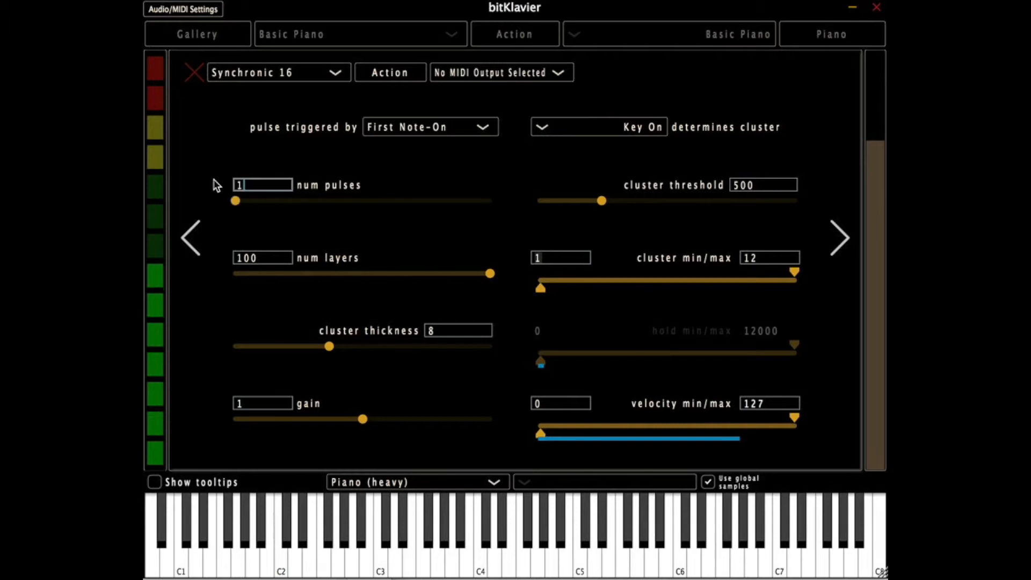
drag(488, 274, 236, 275)
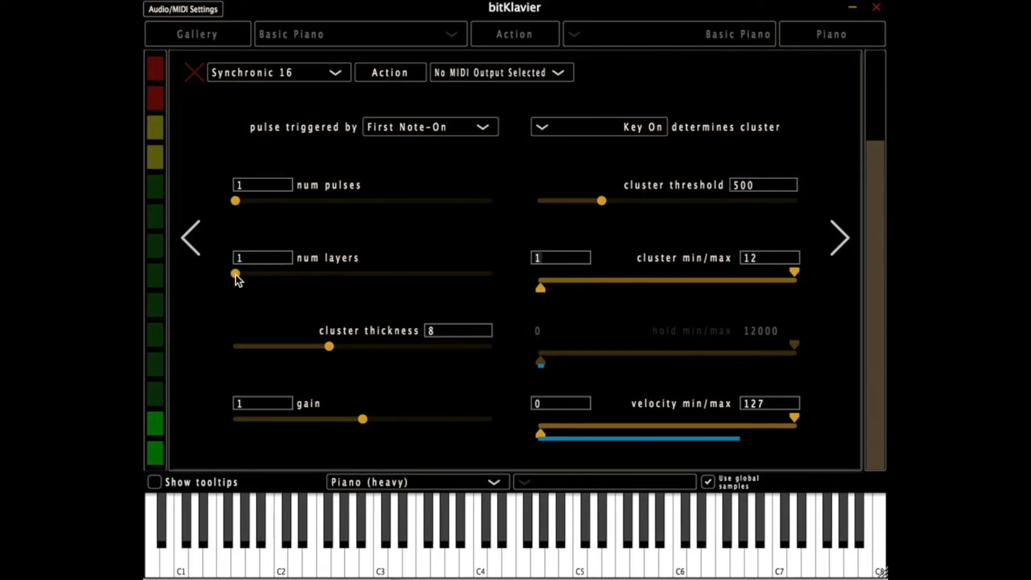
click(236, 200)
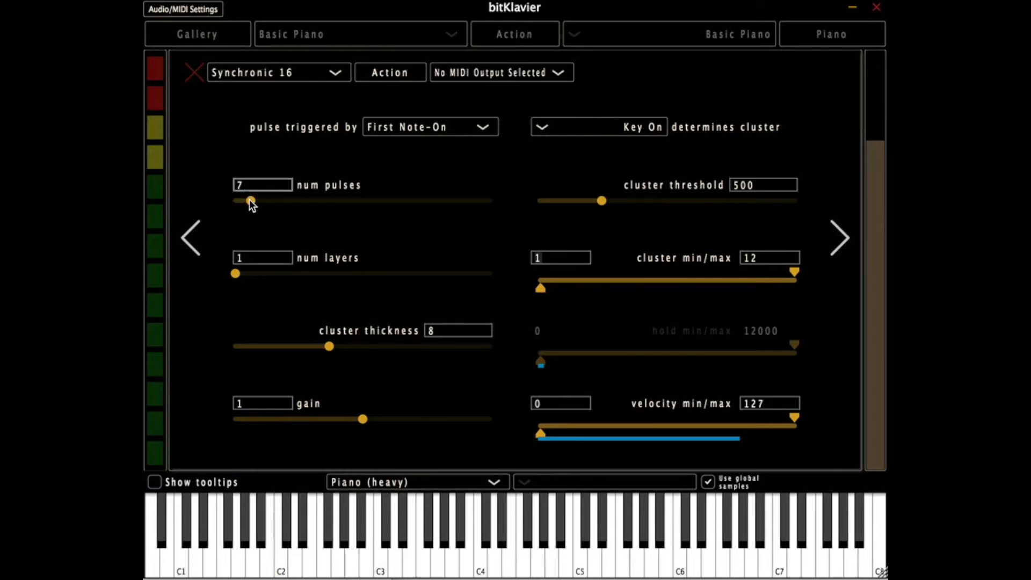
drag(245, 199, 246, 199)
- Try cluster thickness values of 1, 3 and 4, and restore the thickness to 8
drag(326, 342, 239, 345)
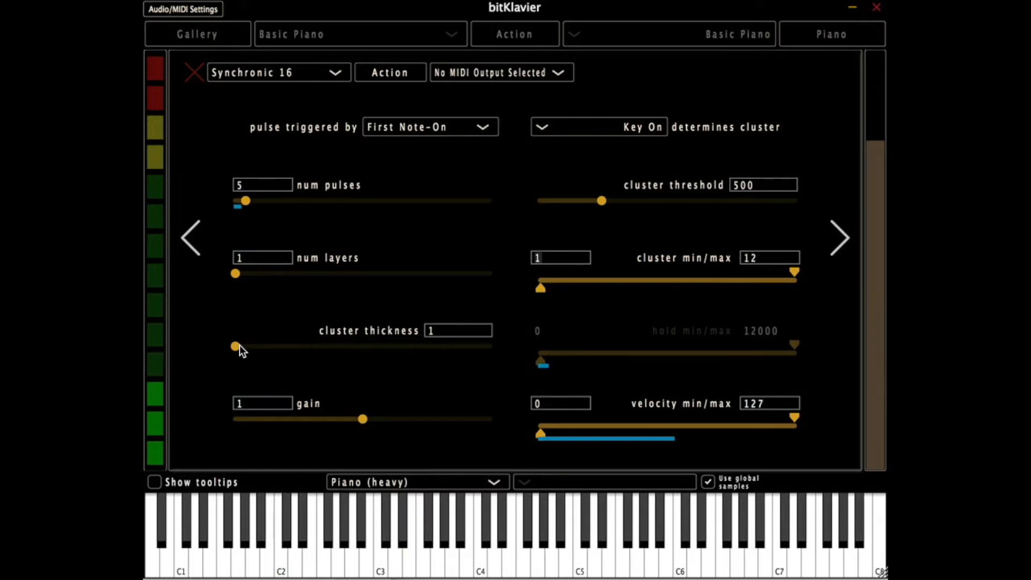
click(239, 345)
drag(240, 345, 260, 349)
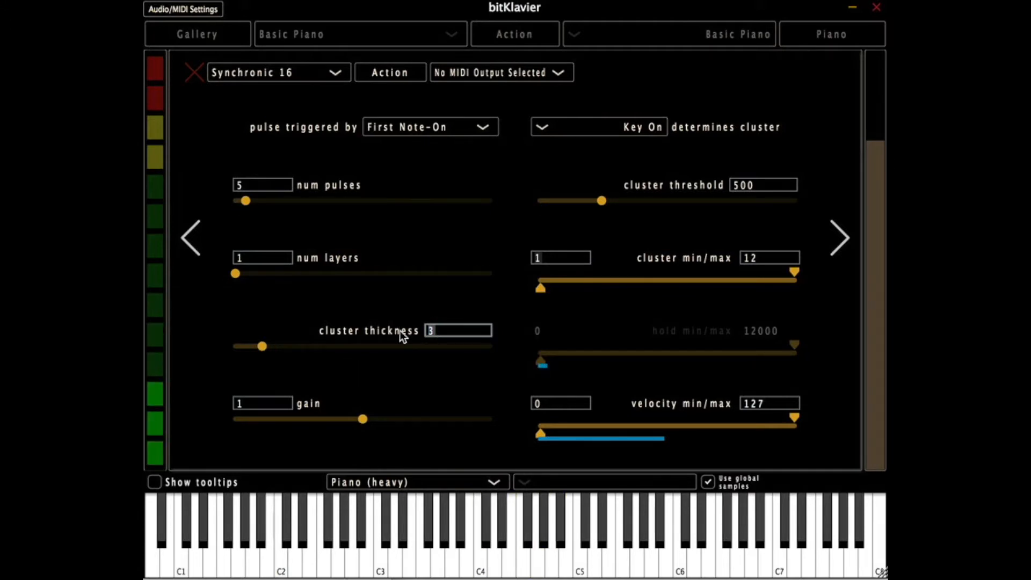
text(4)
key(Return)
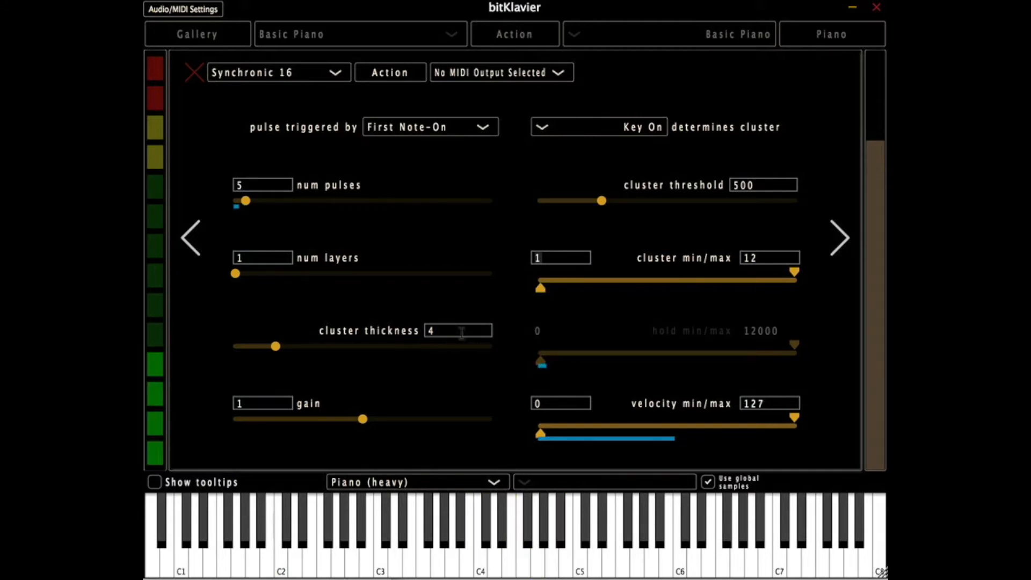
drag(276, 346, 387, 337)
text(8)
key(Return)
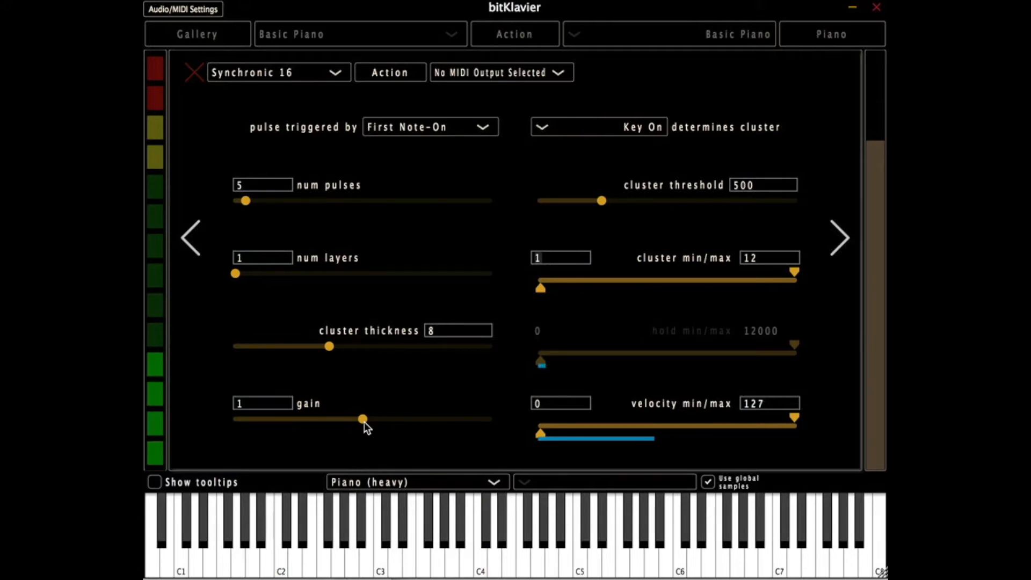
- Try the Synchronic's gain at 2.7283 and 0.0303, and restore it to 1
drag(364, 421, 408, 430)
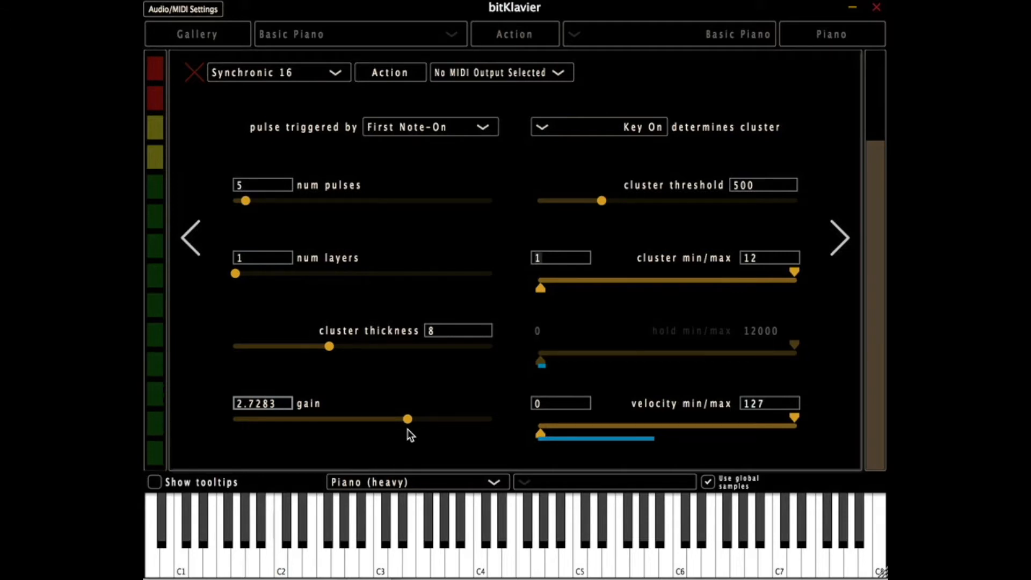
drag(405, 419, 279, 419)
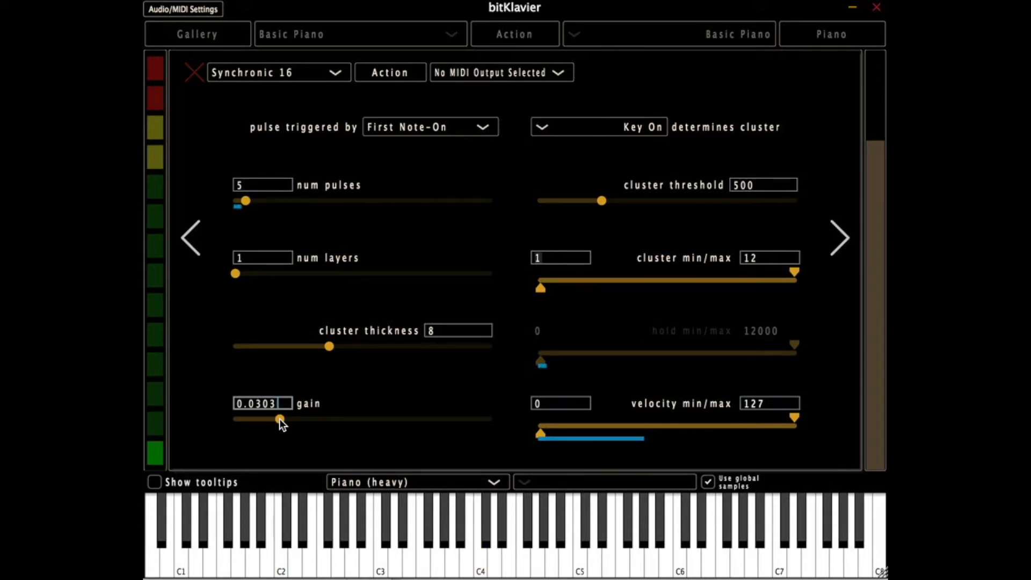
click(275, 403)
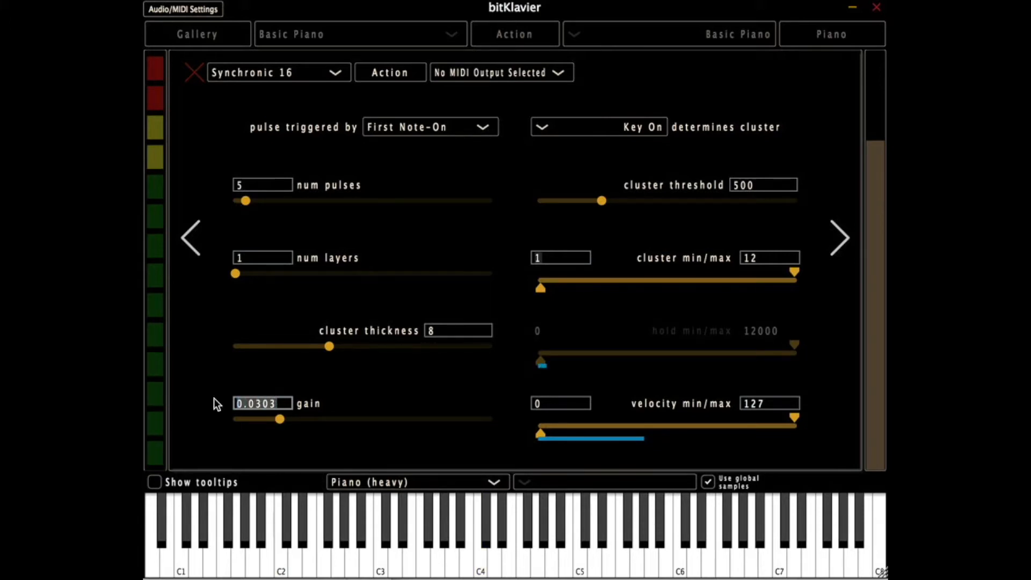
text(1)
key(Return)
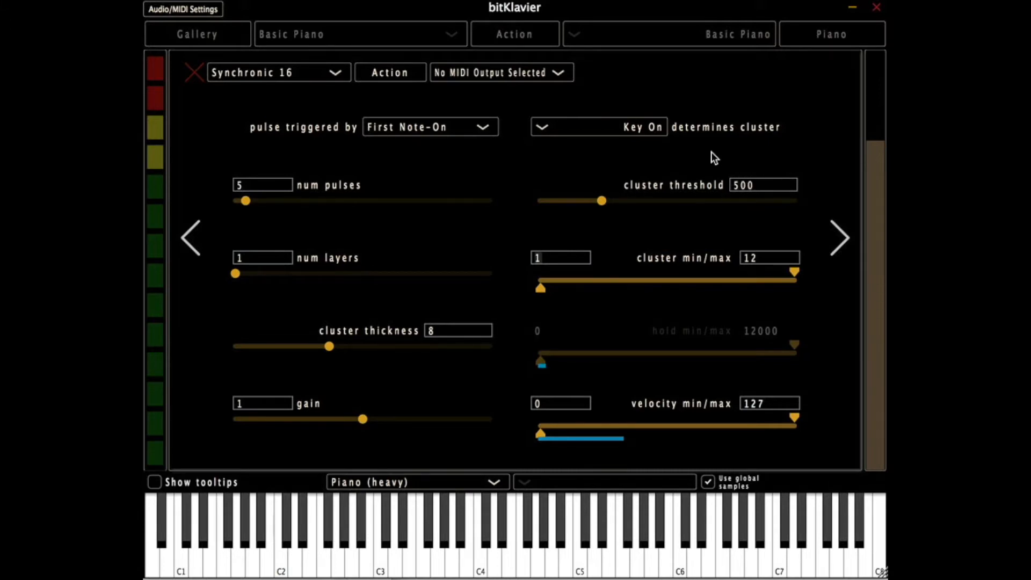
- Try cluster threshold values of 60 and 590, and restore the threshold to 500
drag(601, 201, 545, 201)
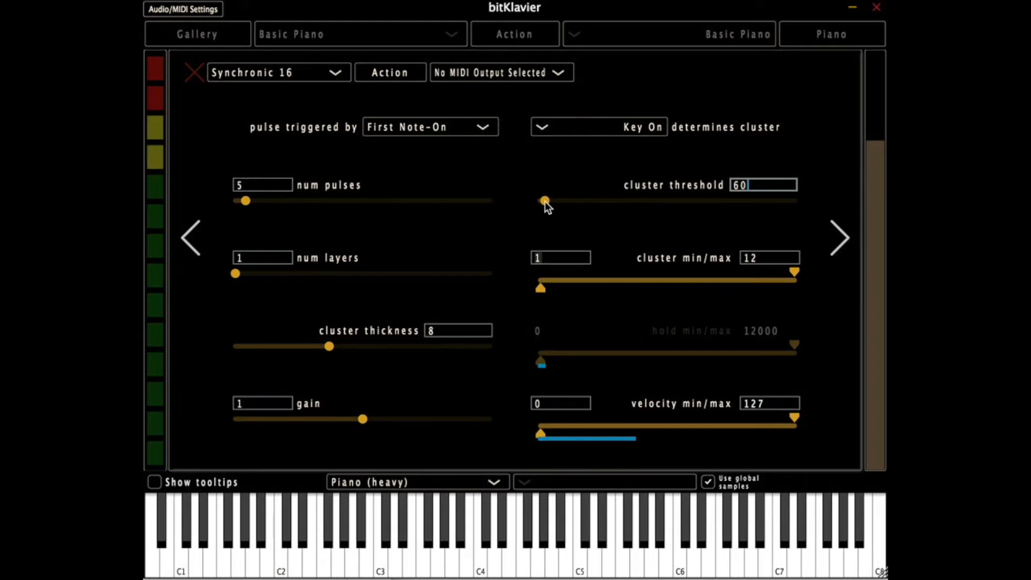
drag(545, 201, 613, 202)
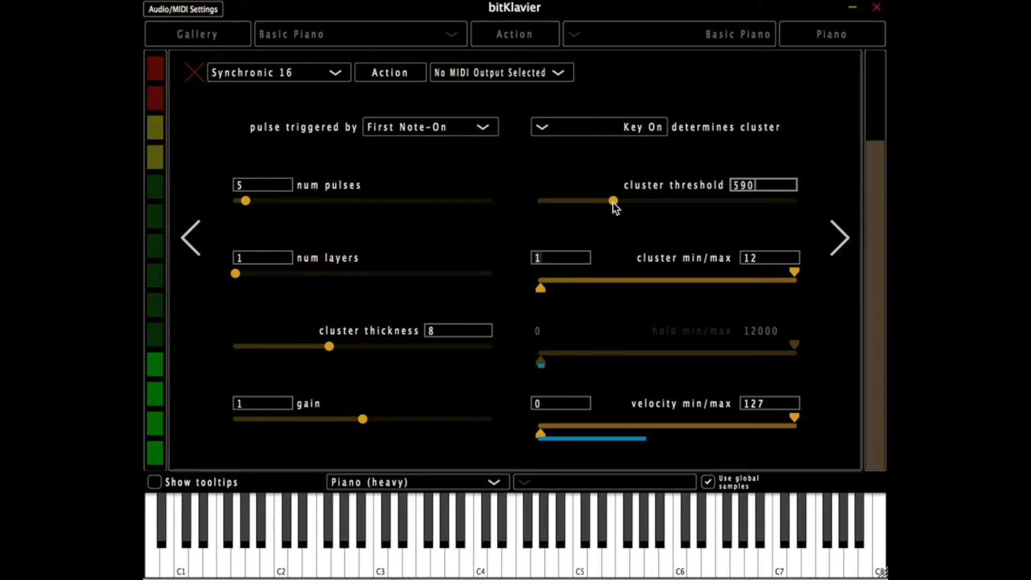
drag(757, 184, 723, 184)
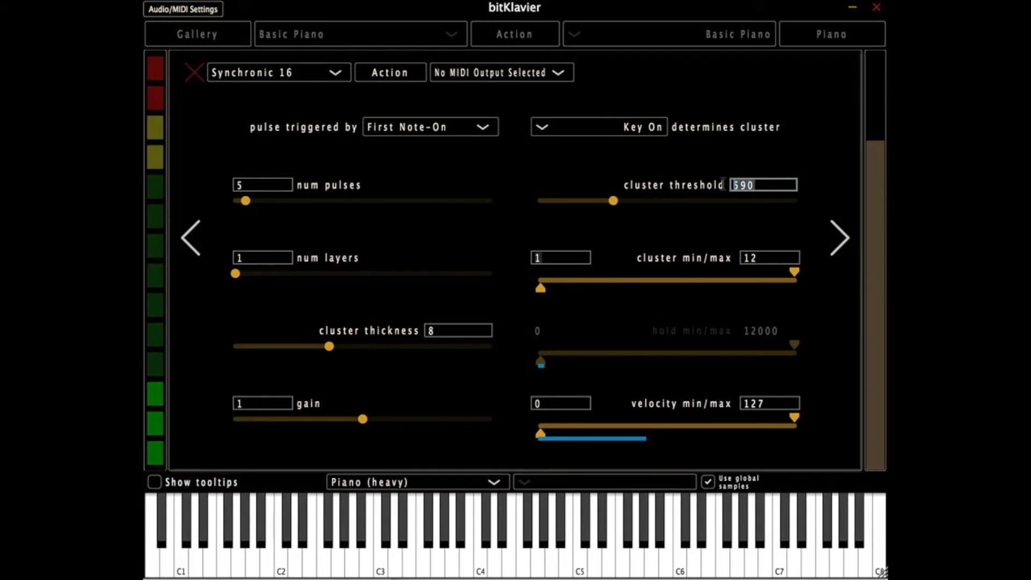
text(500)
key(Return)
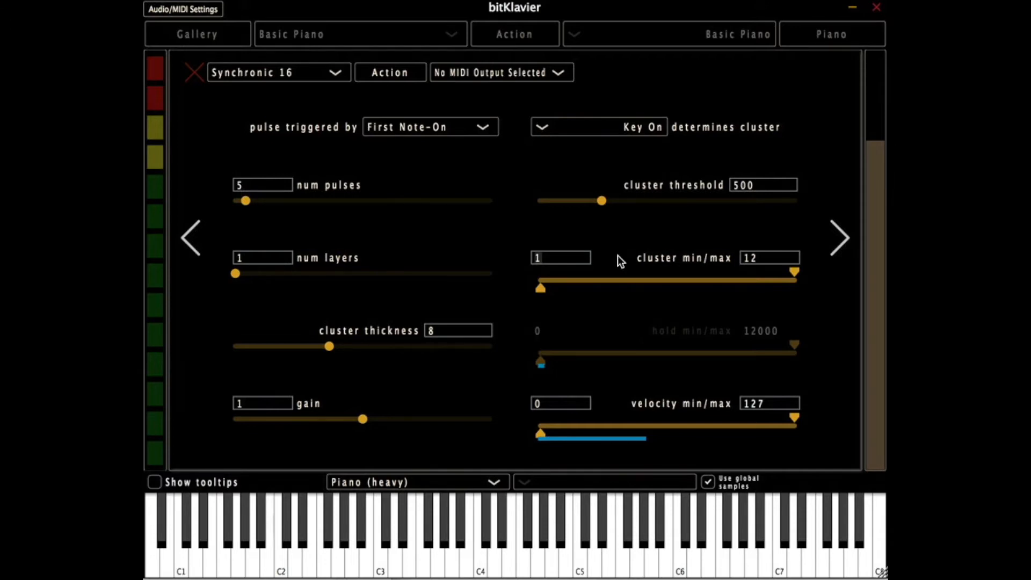
- Set the cluster minimum to 2
drag(542, 290, 573, 291)
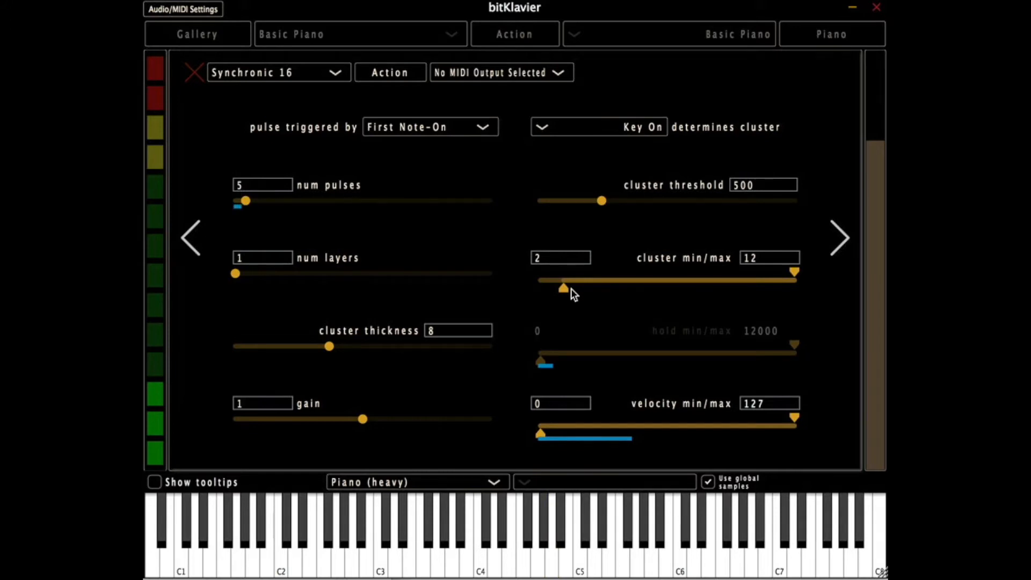
- Try cluster min/max values of 2/3, 3/2 and 4/2, and return the range to 1 and 12
drag(794, 270, 580, 280)
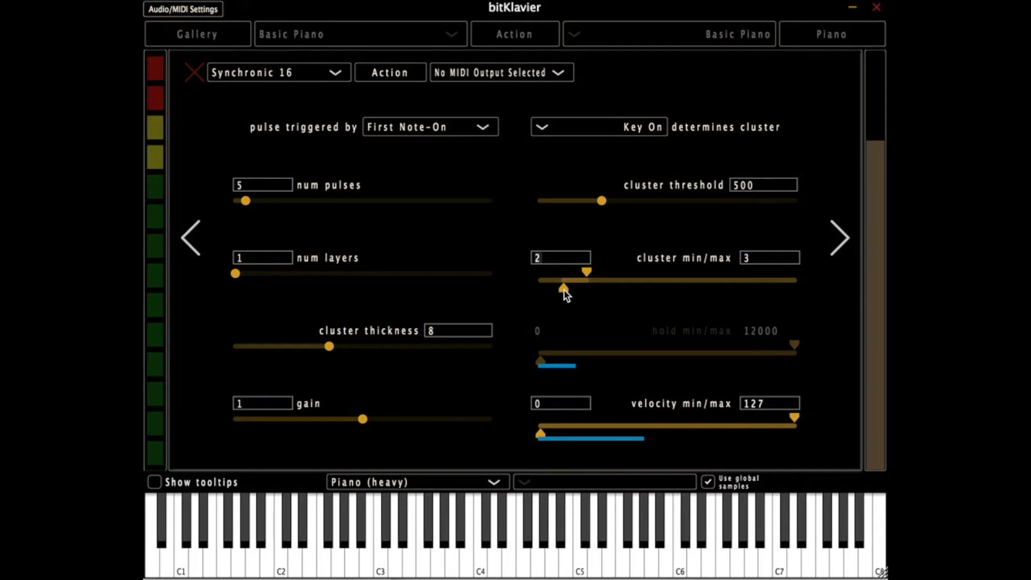
drag(564, 290, 617, 286)
mouse_move(592, 275)
mouse_down()
mouse_move(561, 276)
mouse_move(589, 293)
mouse_up()
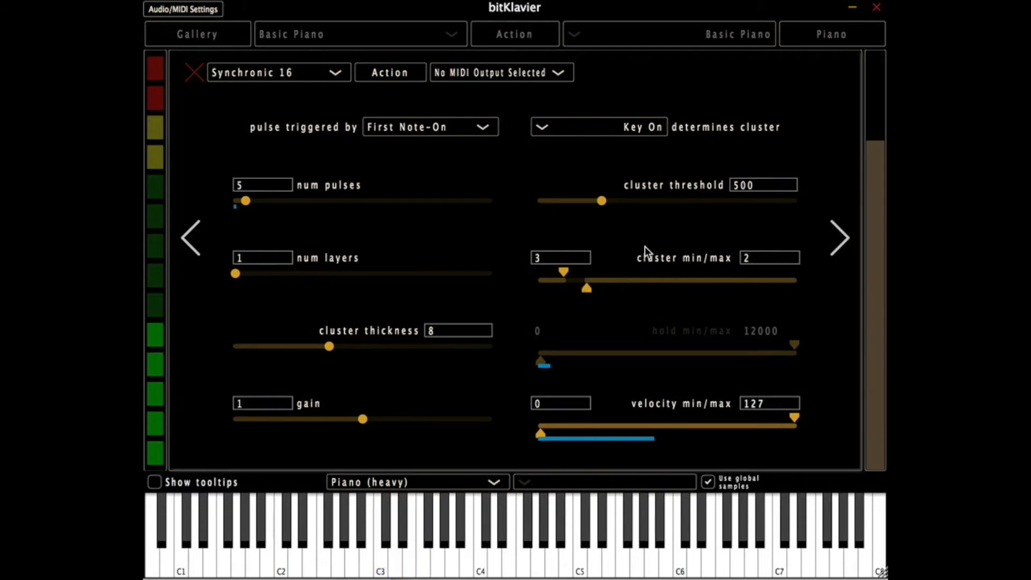
drag(585, 289, 609, 288)
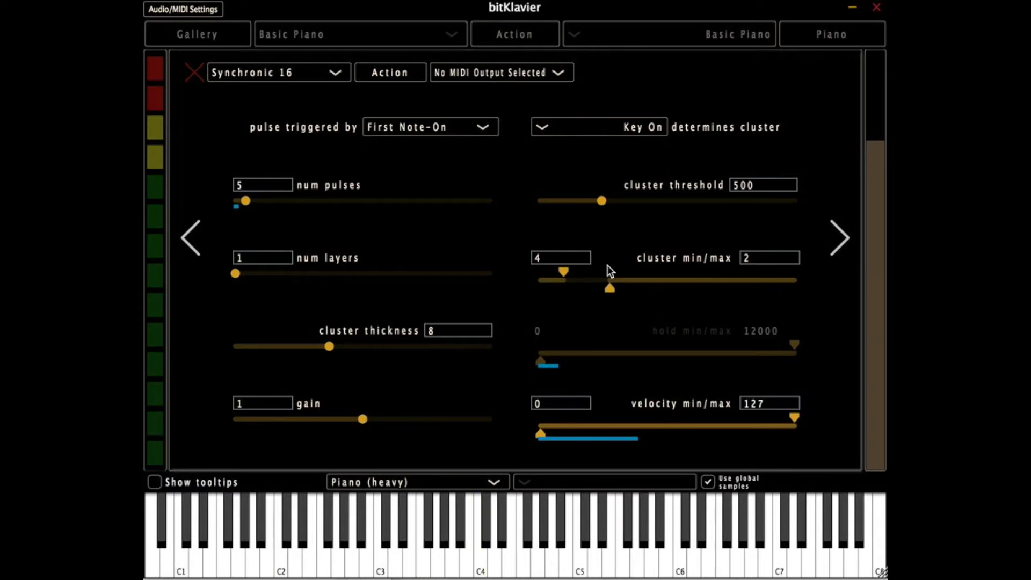
drag(573, 268, 830, 272)
drag(612, 293, 488, 289)
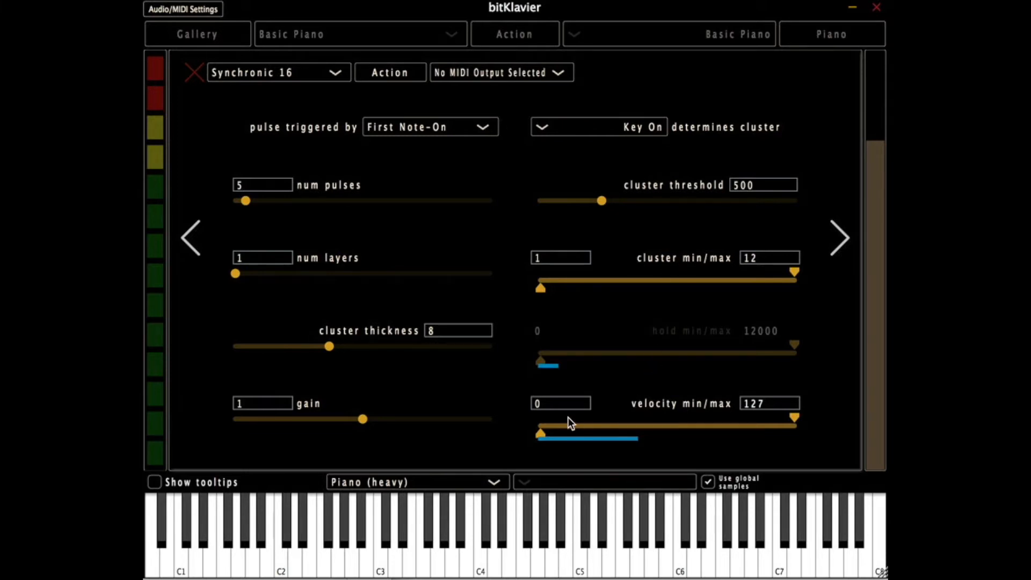
- Try a velocity minimum of 36 and a min/max of 93/54, and restore the velocity range to 0 and 127
drag(541, 432, 554, 436)
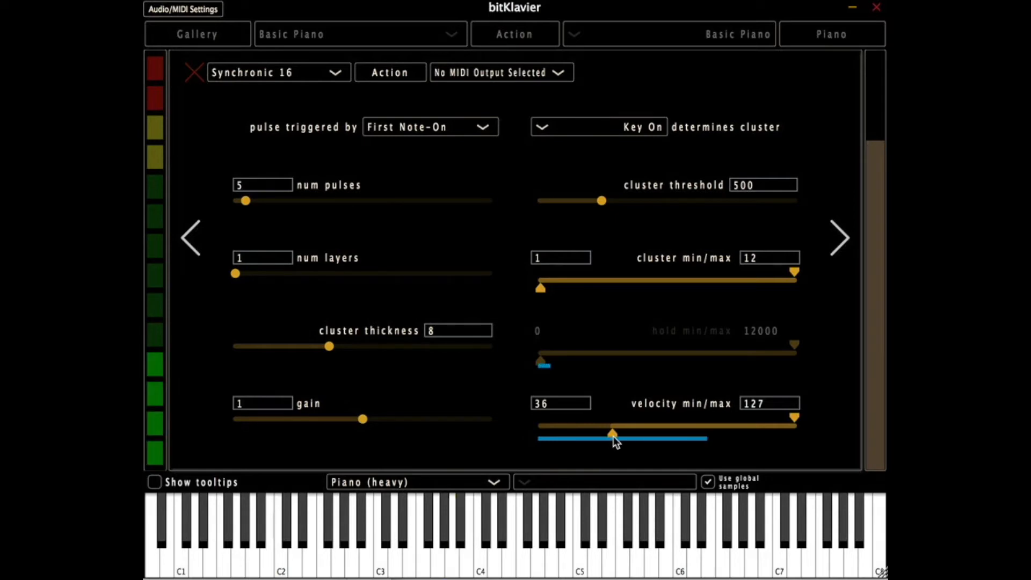
double_click(613, 435)
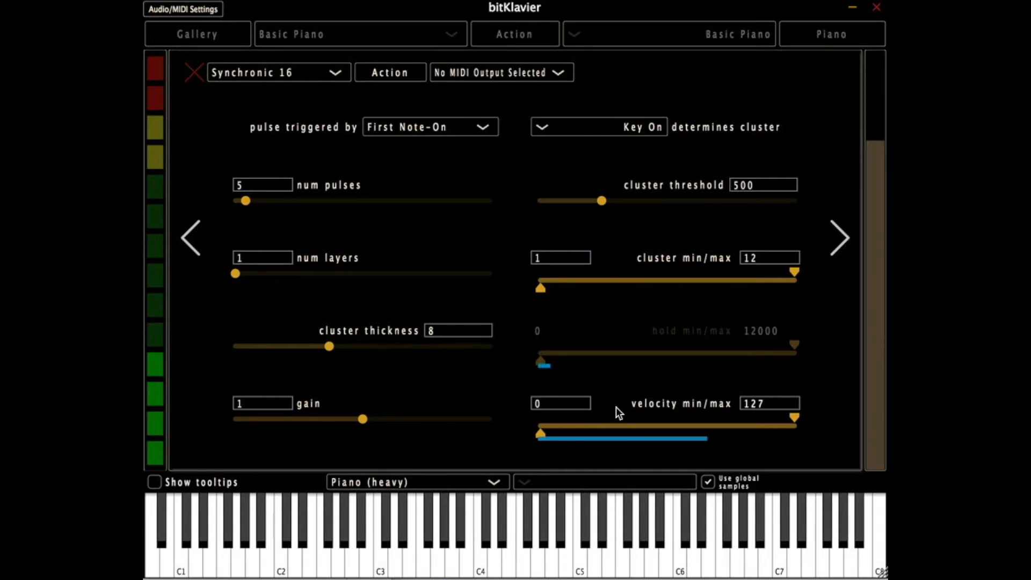
drag(793, 417, 646, 417)
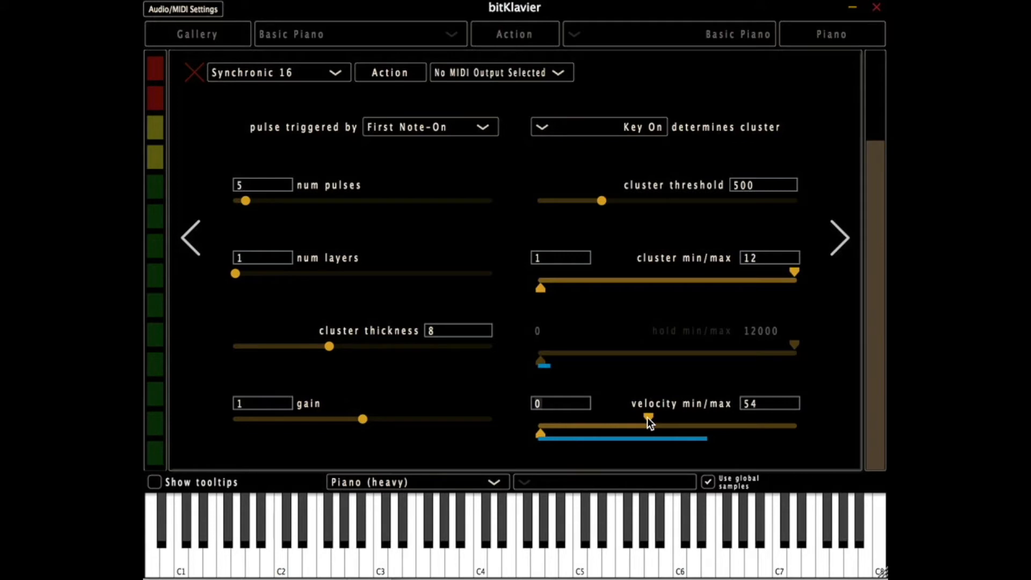
drag(544, 433, 726, 433)
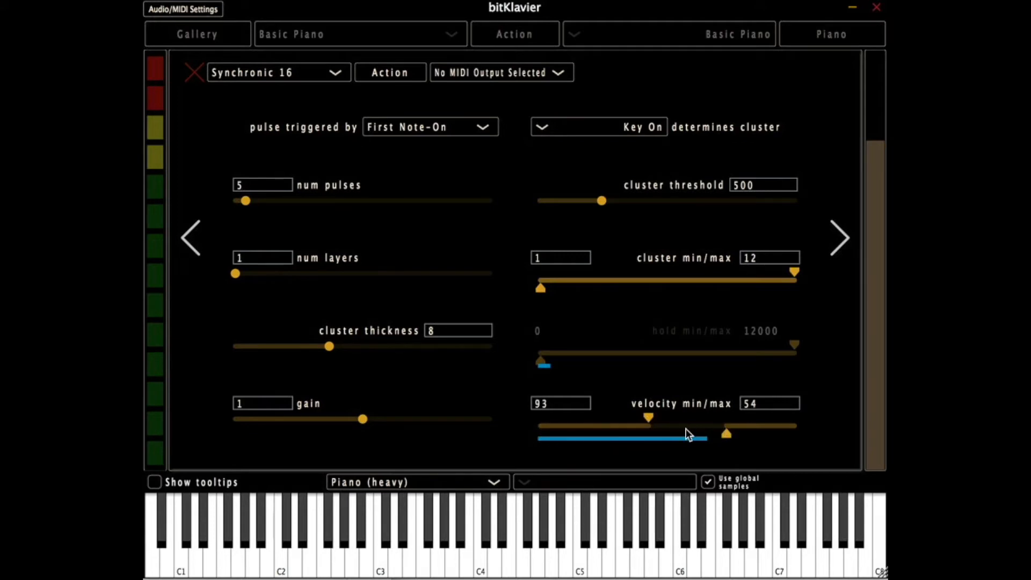
drag(648, 417, 880, 418)
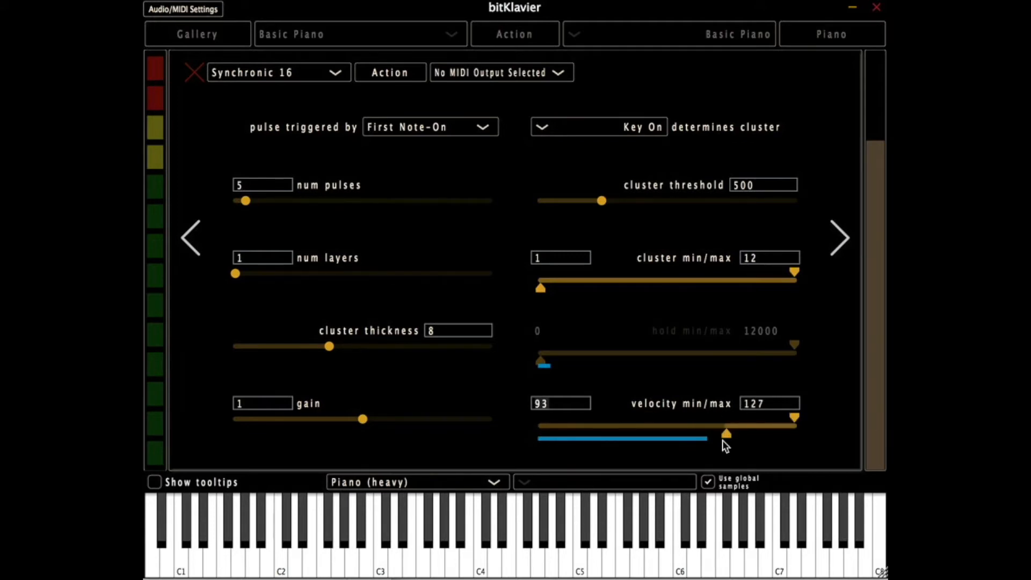
drag(726, 433, 437, 430)
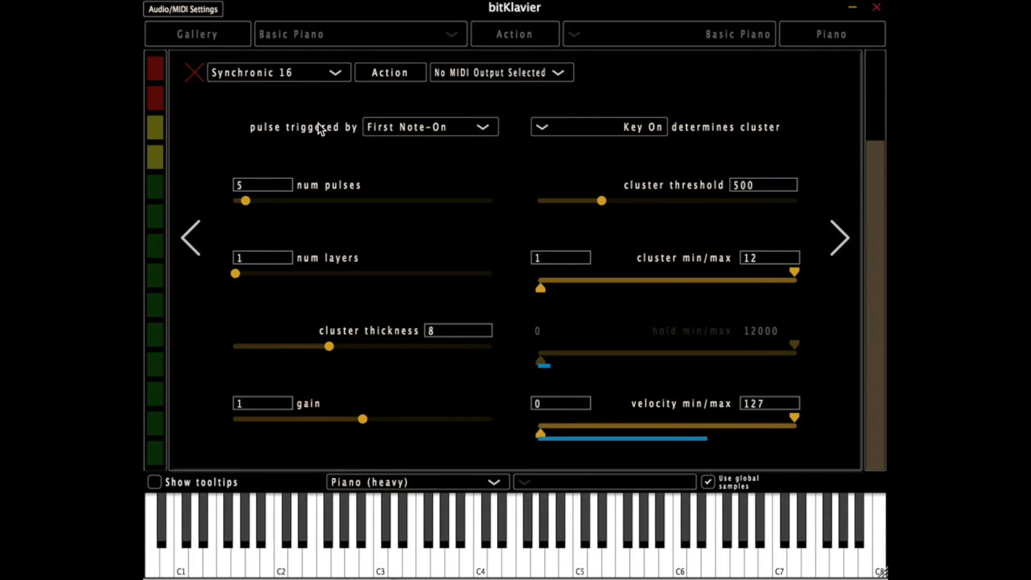
- Raise the cluster threshold to 1160 and keep the pulse triggered by First Note-On
click(389, 126)
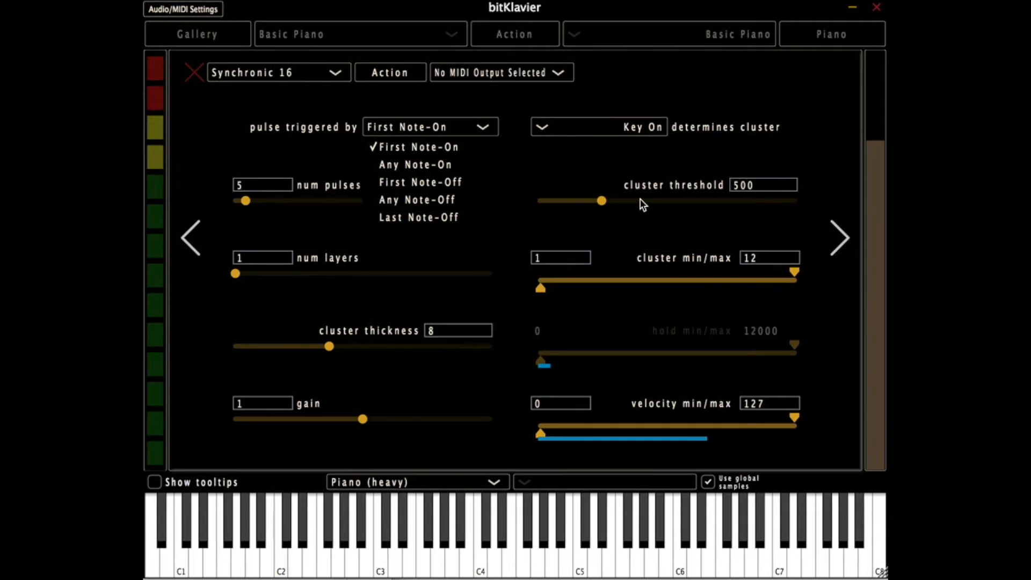
click(590, 167)
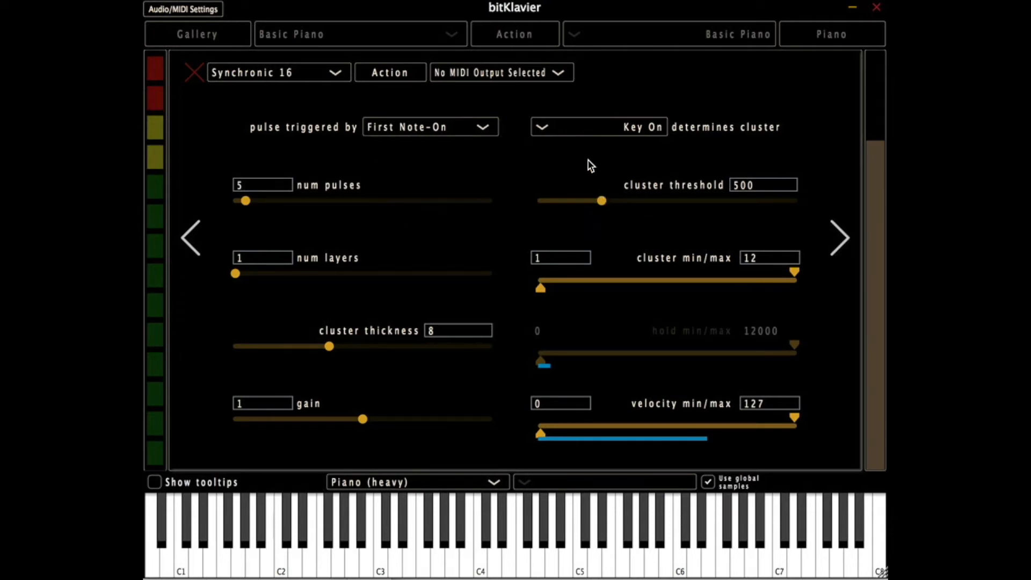
drag(600, 201, 687, 200)
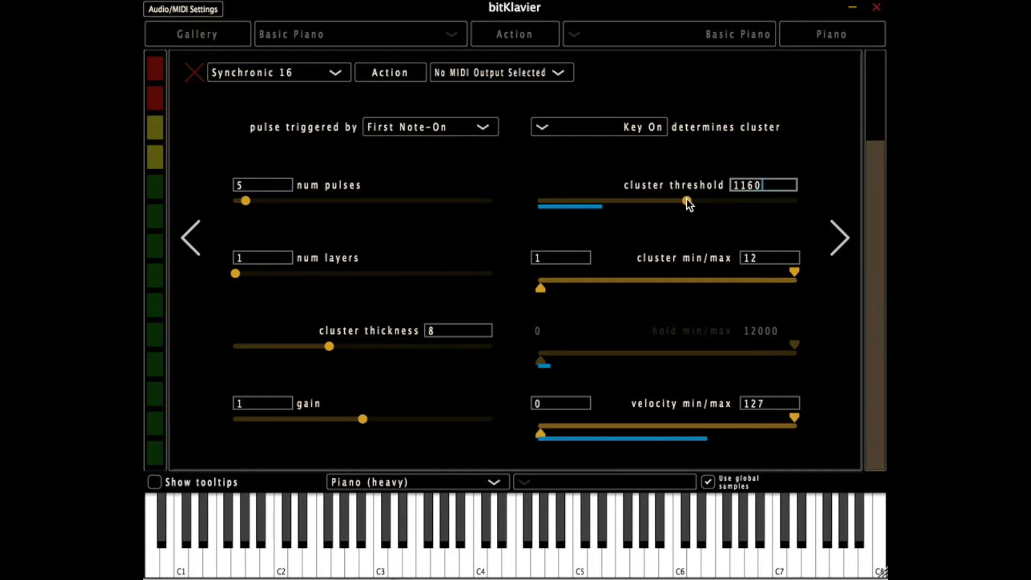
click(438, 127)
click(422, 145)
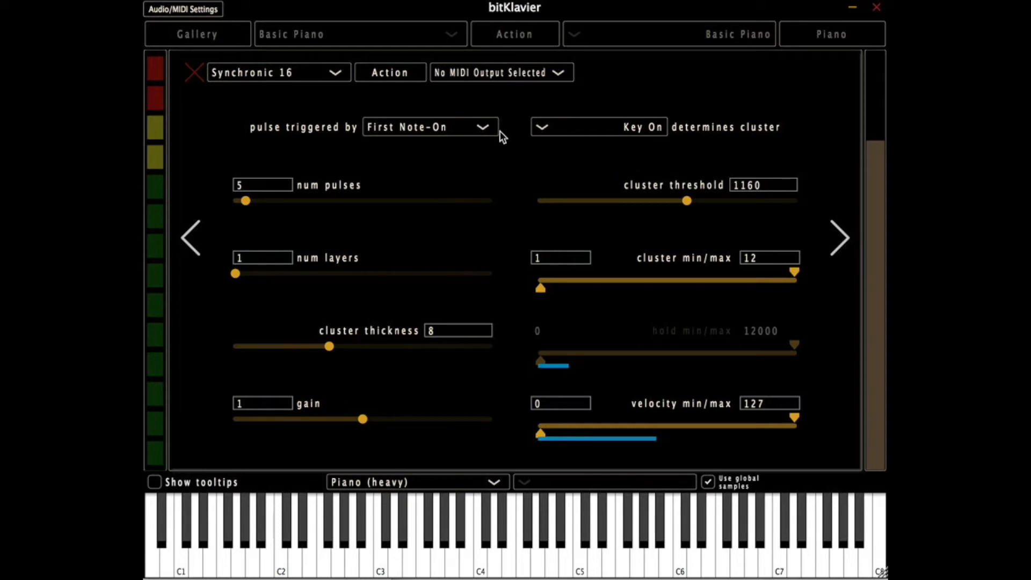
- Try Any Note-On, First Note-Off, Any Note-Off and Last Note-Off in turn as the pulse trigger
click(473, 129)
click(426, 159)
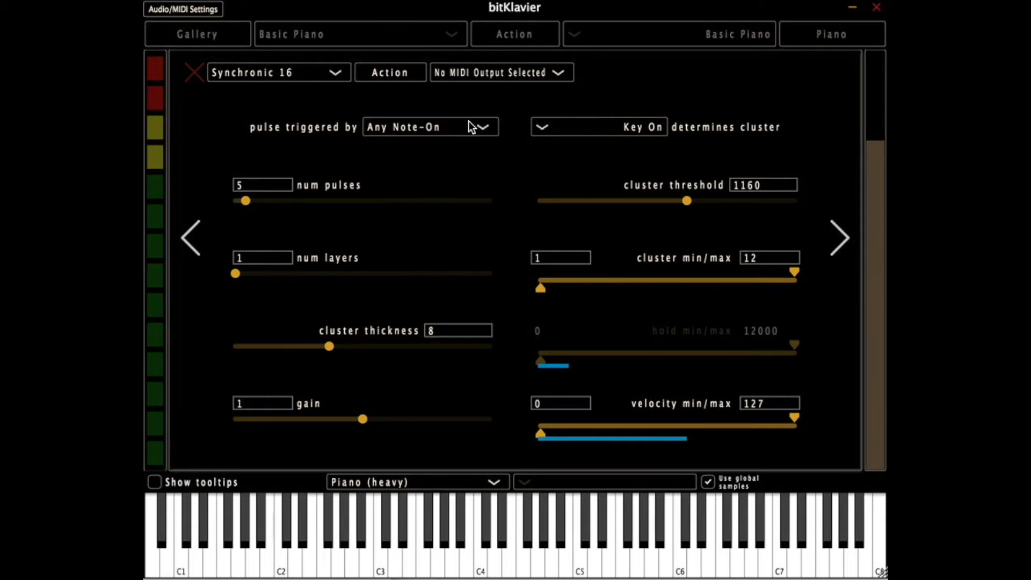
click(450, 129)
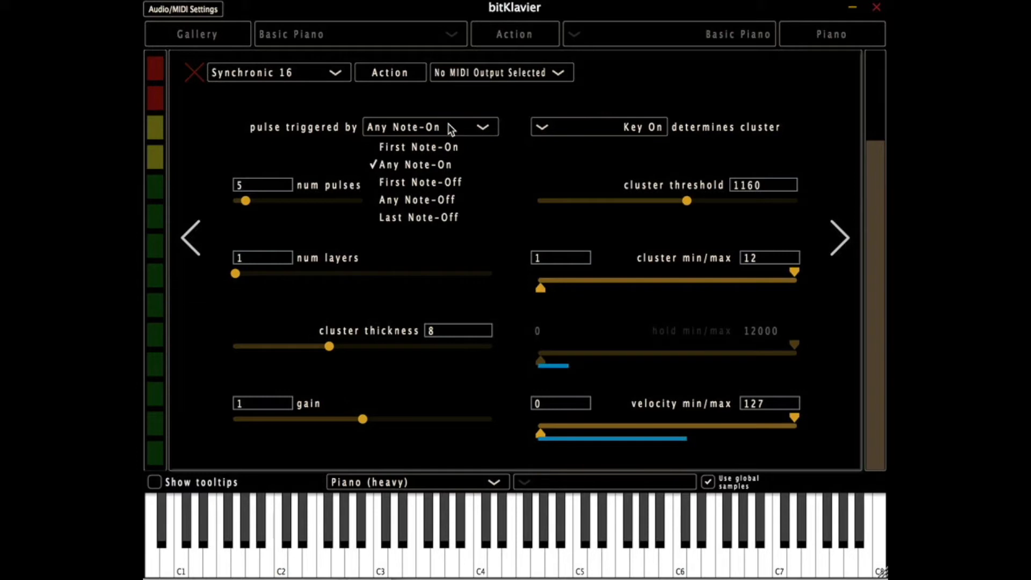
click(407, 183)
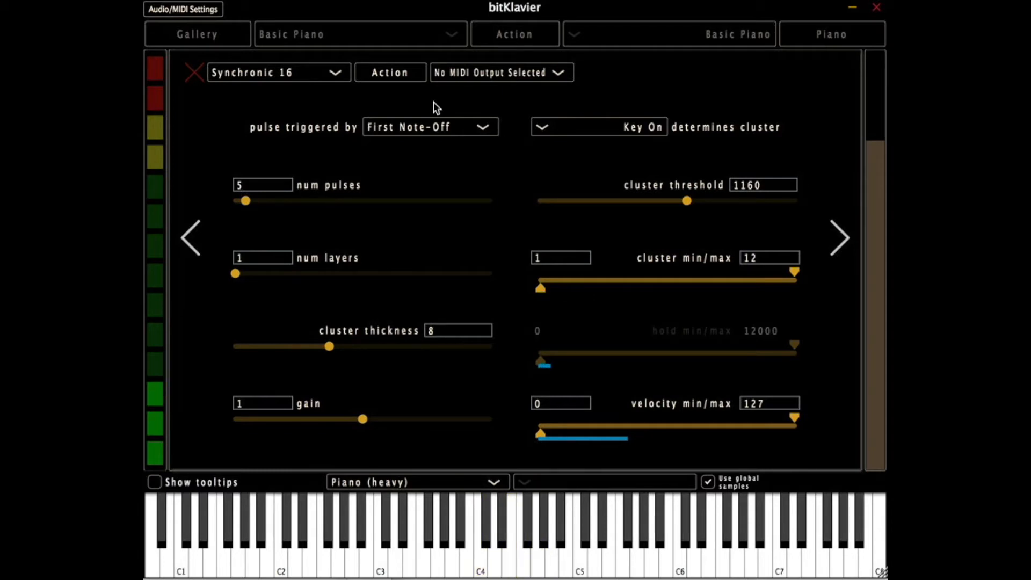
click(413, 122)
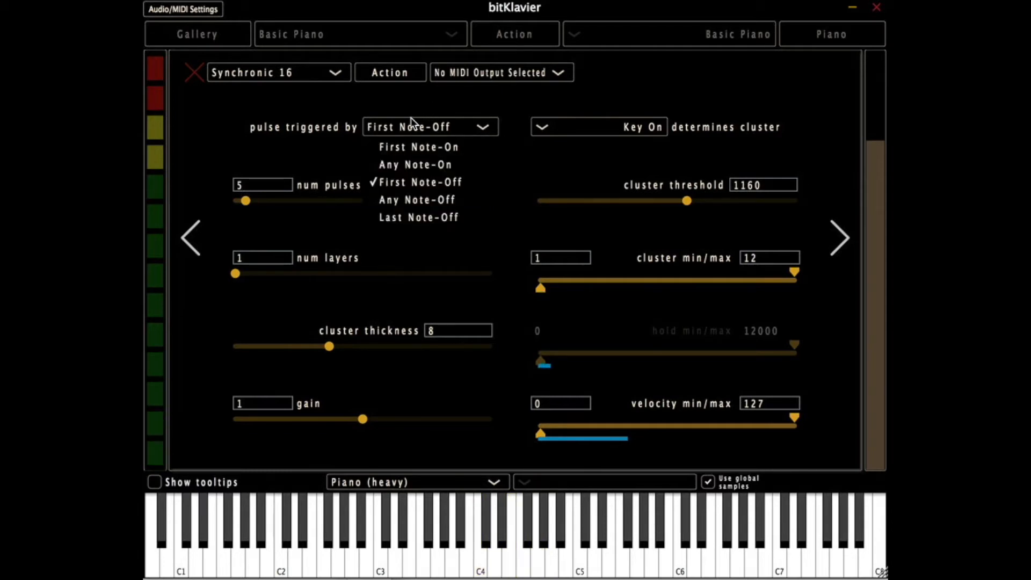
click(397, 201)
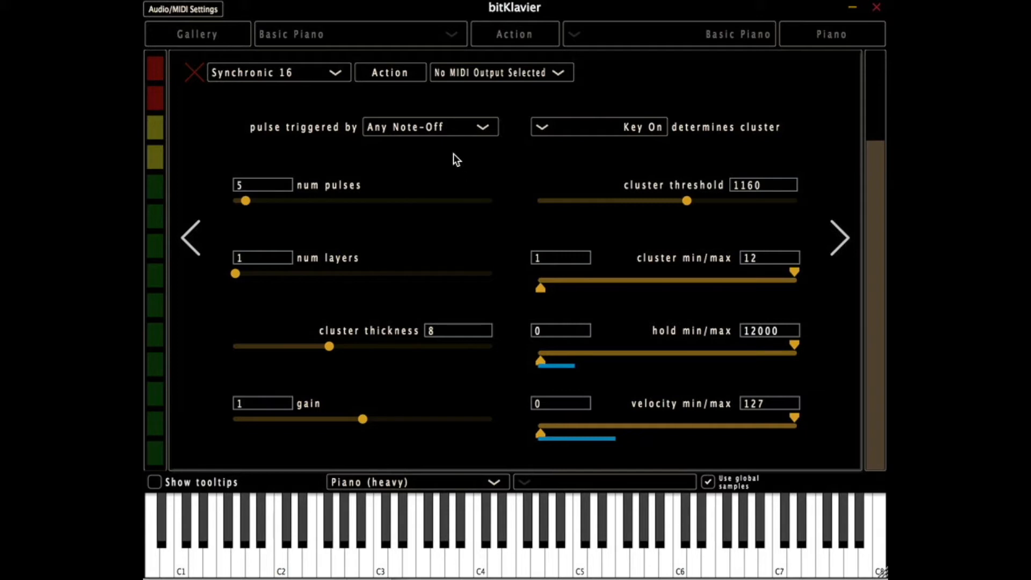
click(443, 127)
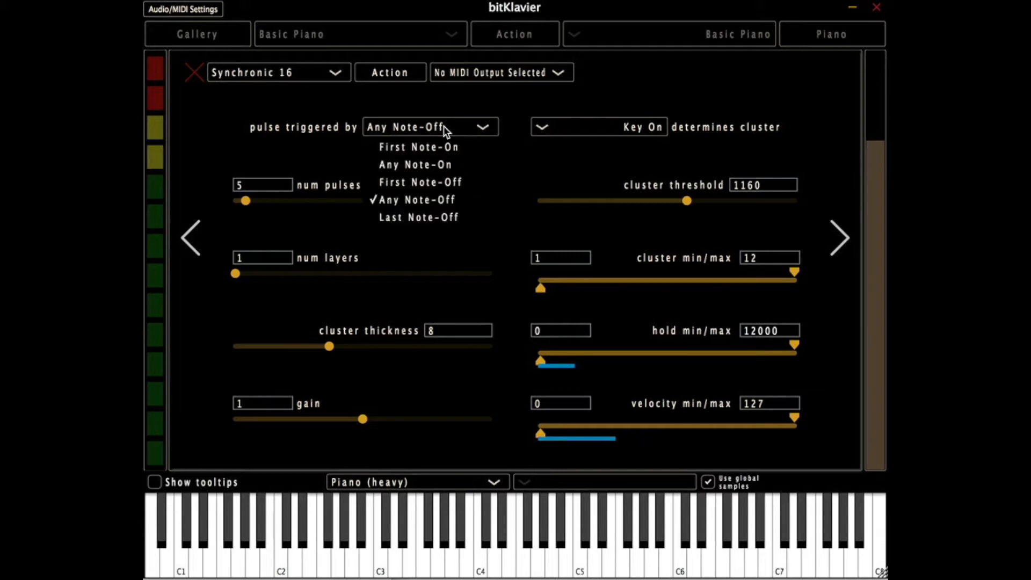
click(431, 220)
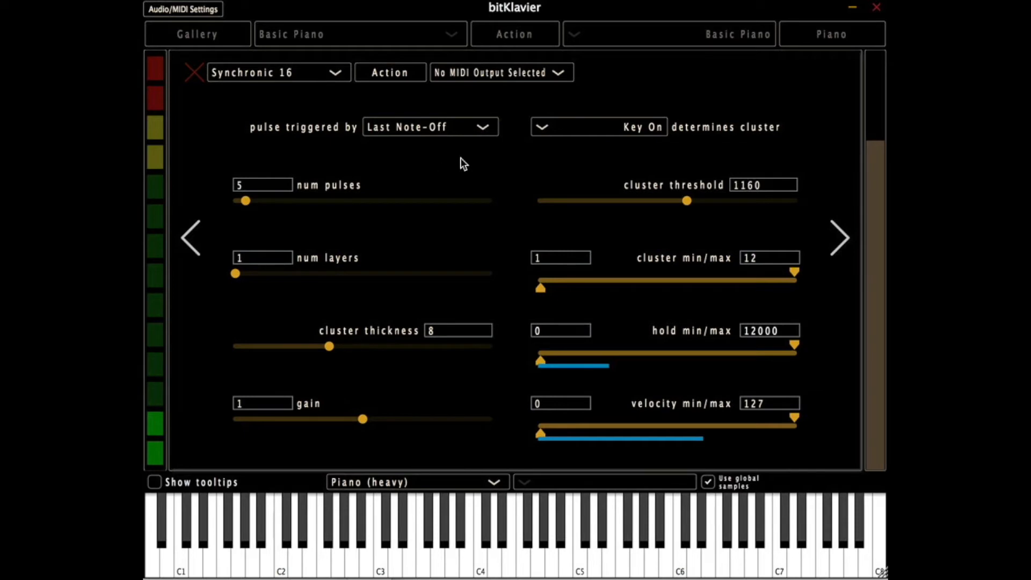
- Let Key Off determine the cluster and review the pulse triggers offered with it
click(661, 129)
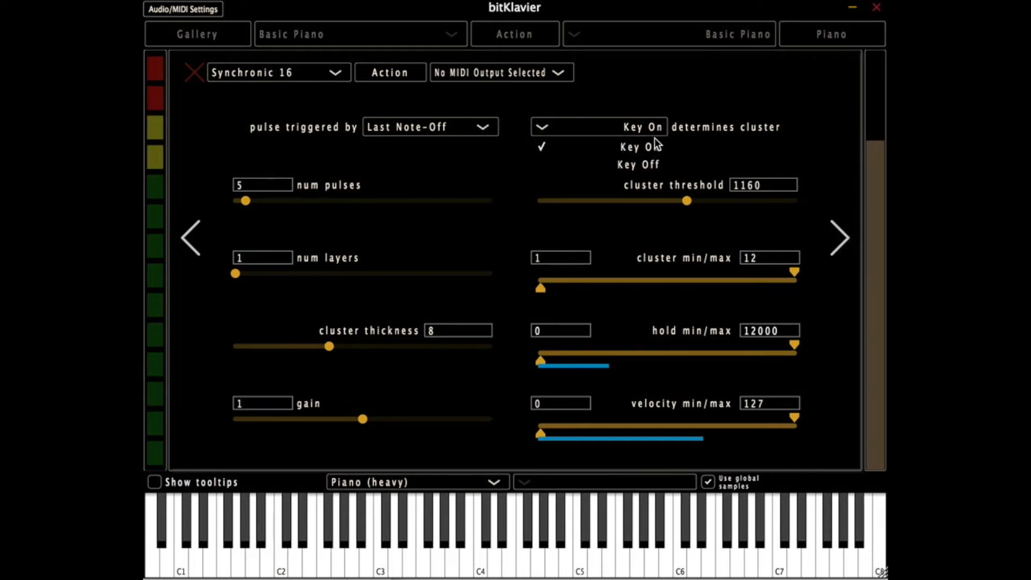
click(651, 133)
click(648, 128)
click(614, 168)
click(482, 127)
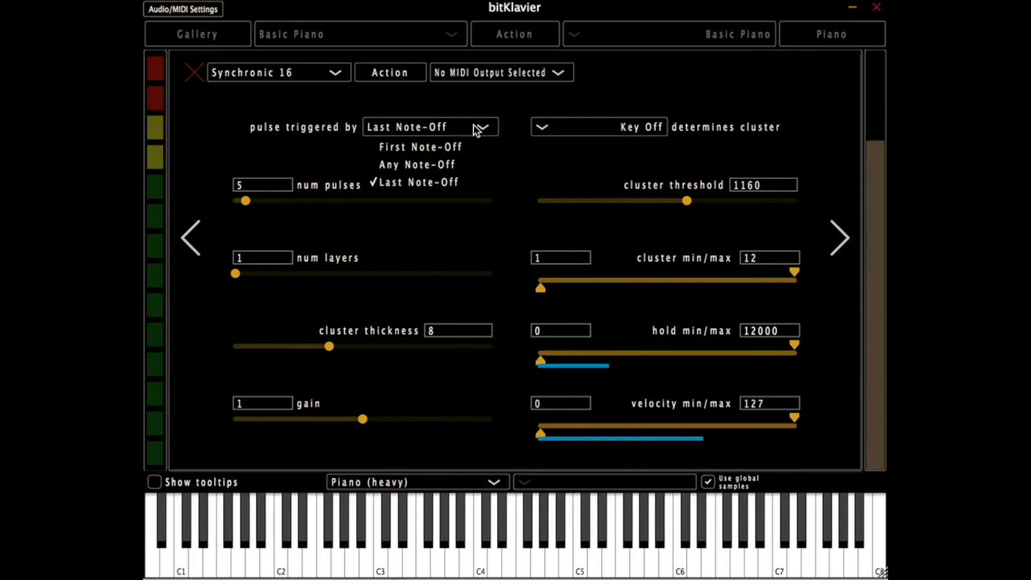
click(632, 95)
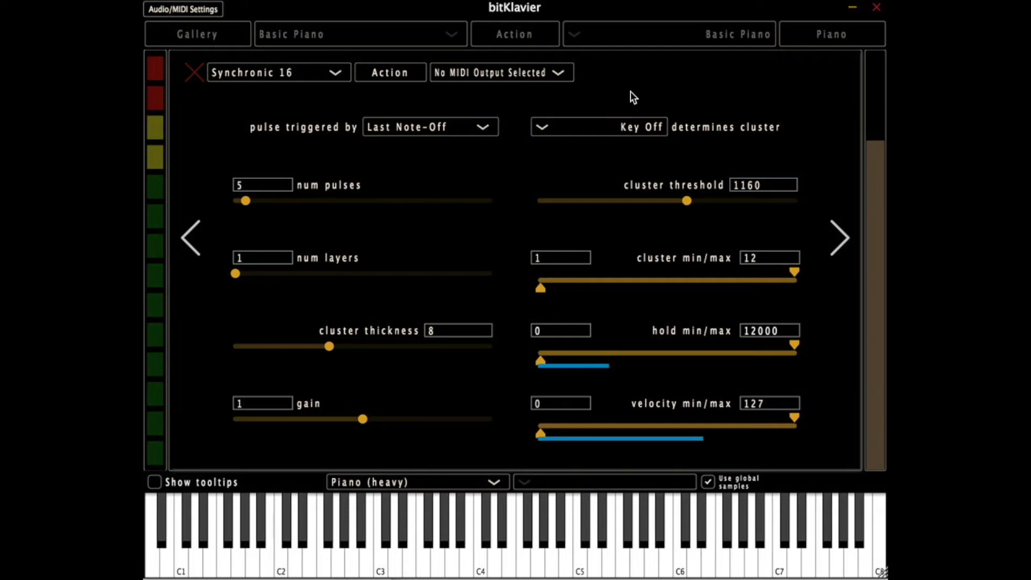
- Compare Key On and Key Off for determining the cluster, finishing on Key On
click(599, 127)
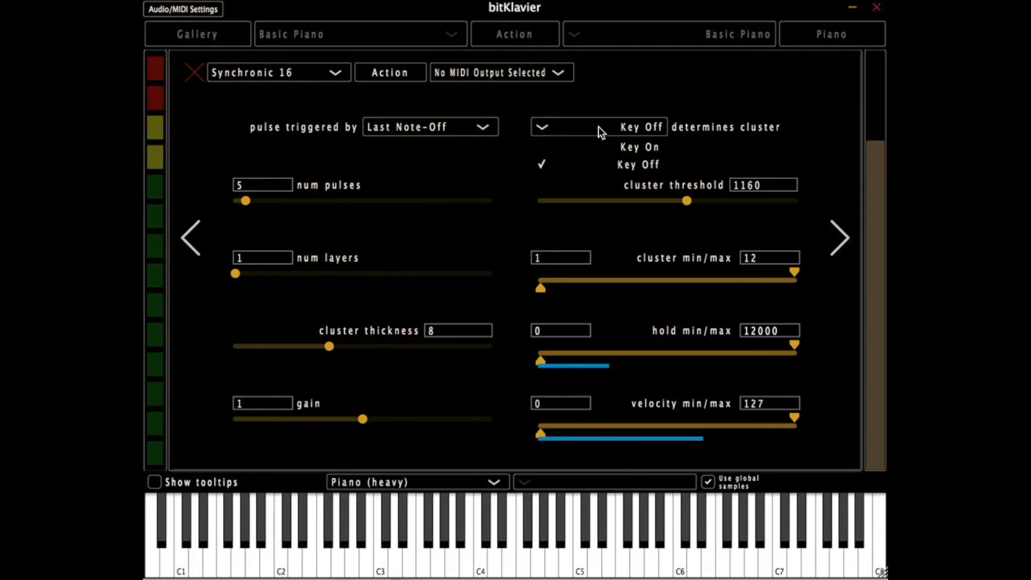
click(599, 146)
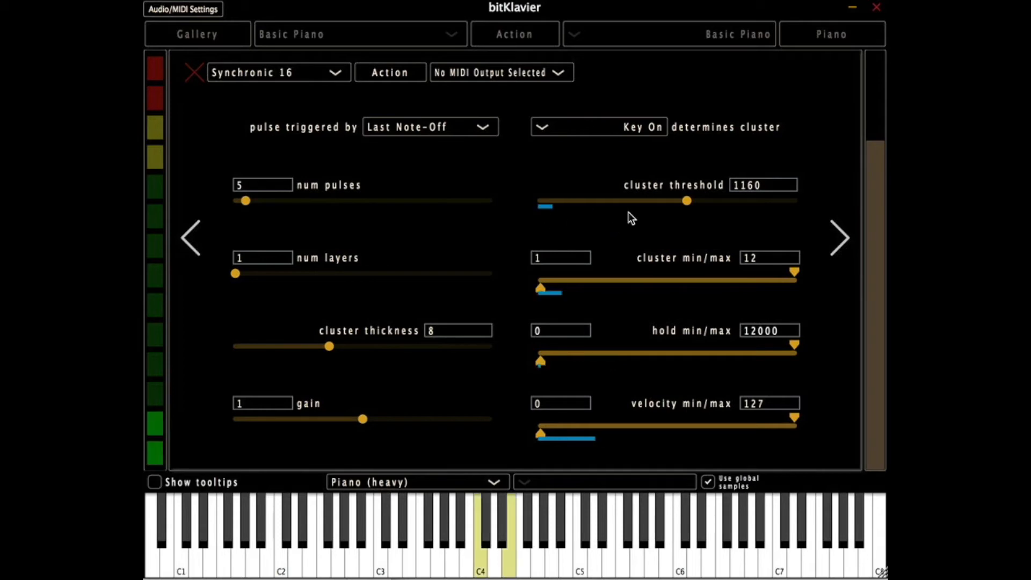
click(594, 127)
click(591, 162)
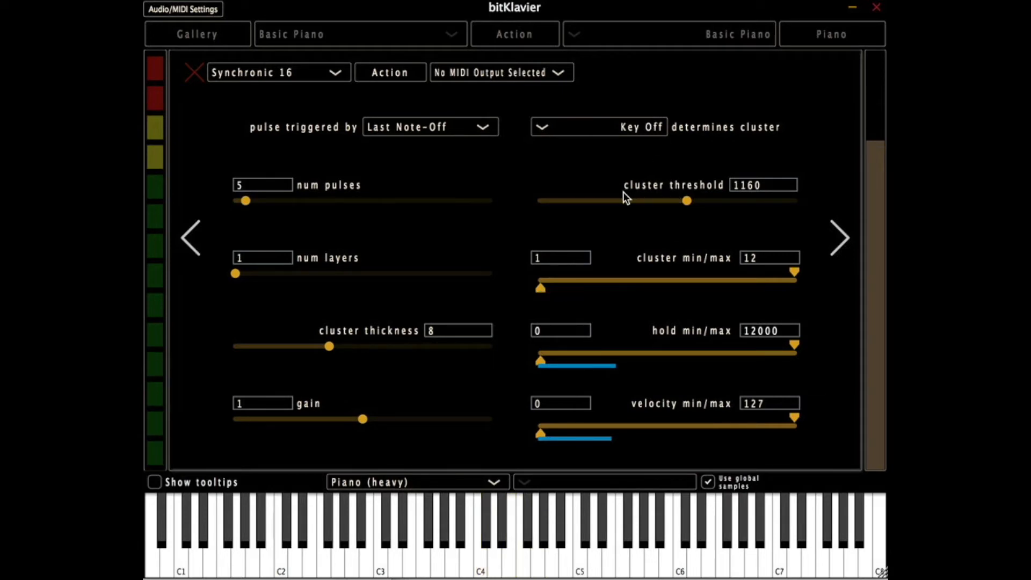
click(614, 130)
click(611, 147)
- Try Last Note-Off and First Note-Off as the pulse trigger, and settle on Any Note-Off
click(478, 129)
click(414, 214)
click(415, 127)
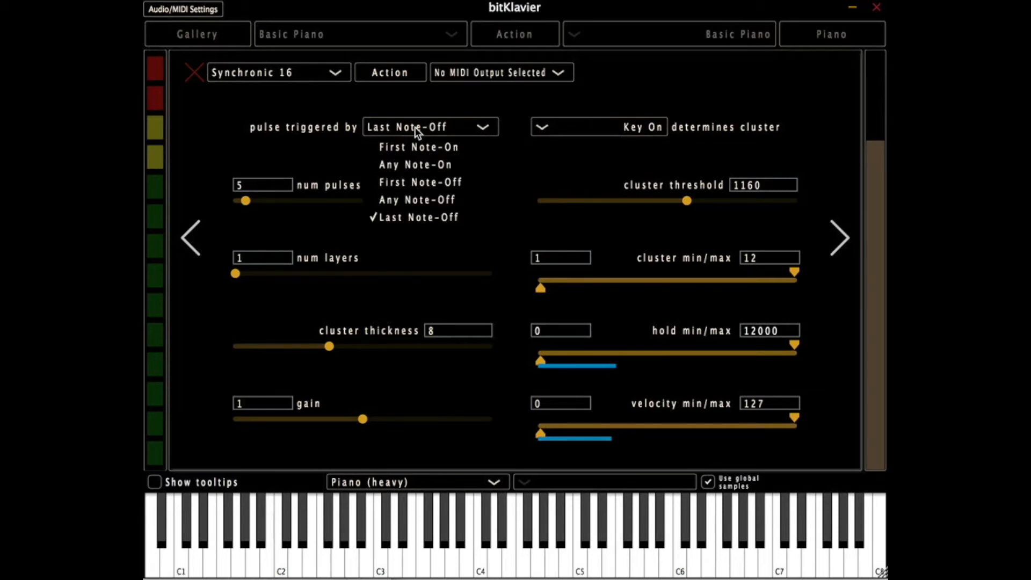
click(410, 183)
click(412, 129)
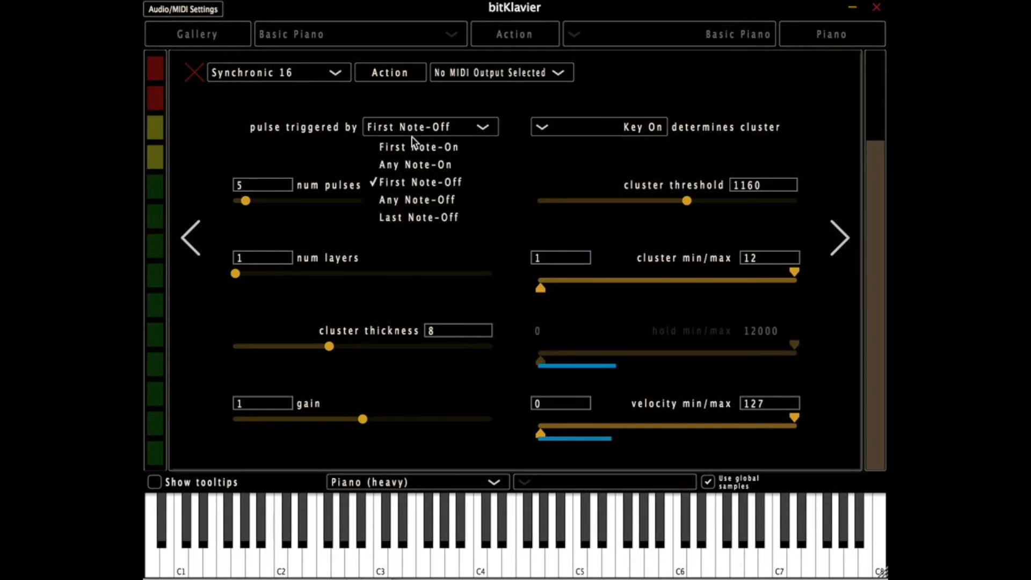
click(408, 197)
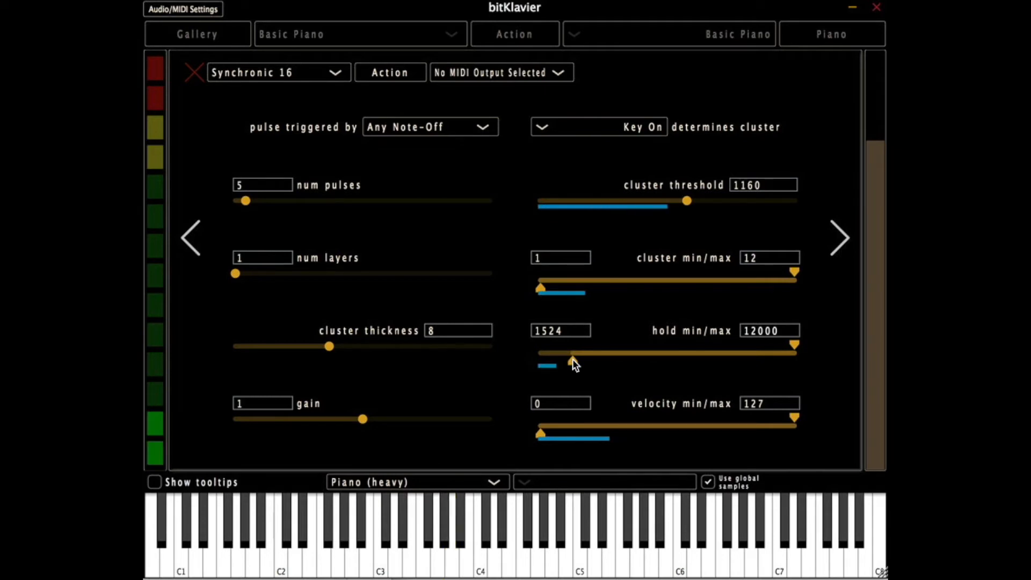
- Try hold minimum values of 1524 and 651, and restore the hold minimum to 0
drag(573, 358, 542, 359)
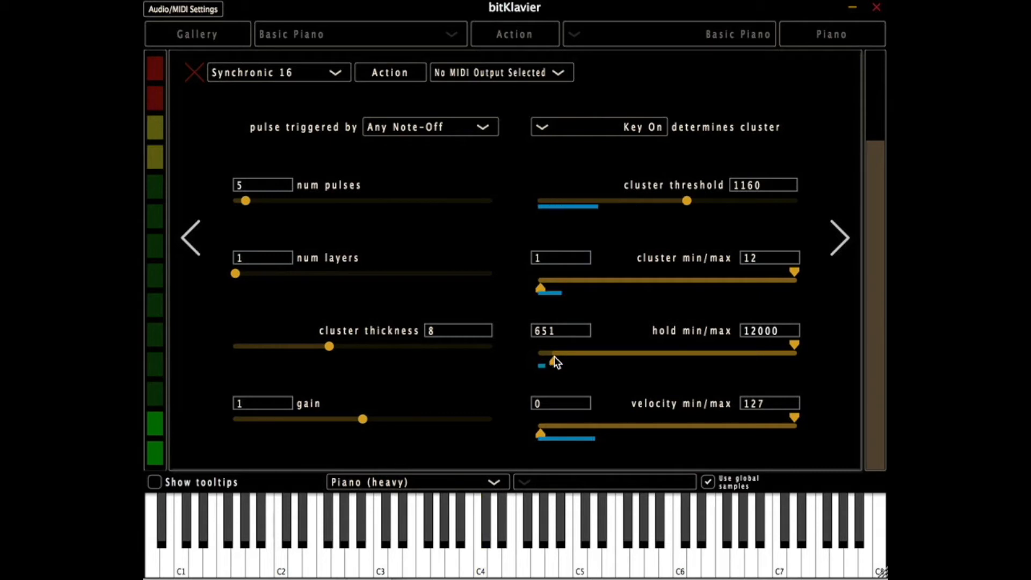
drag(555, 366, 536, 365)
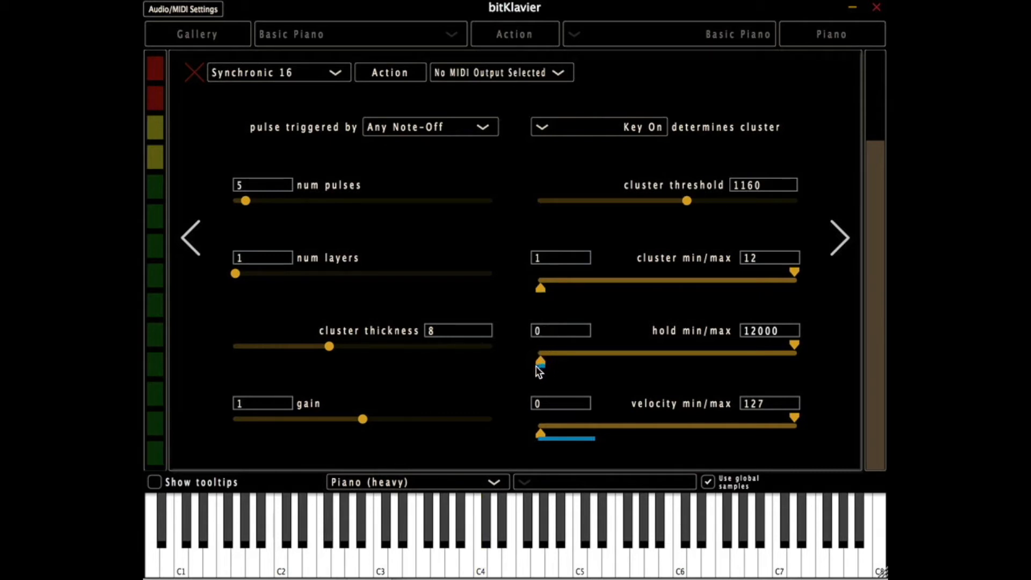
- Go to the Synchronic's transpositions and multipliers page and draw a varied transposition pattern across all the steps
click(830, 240)
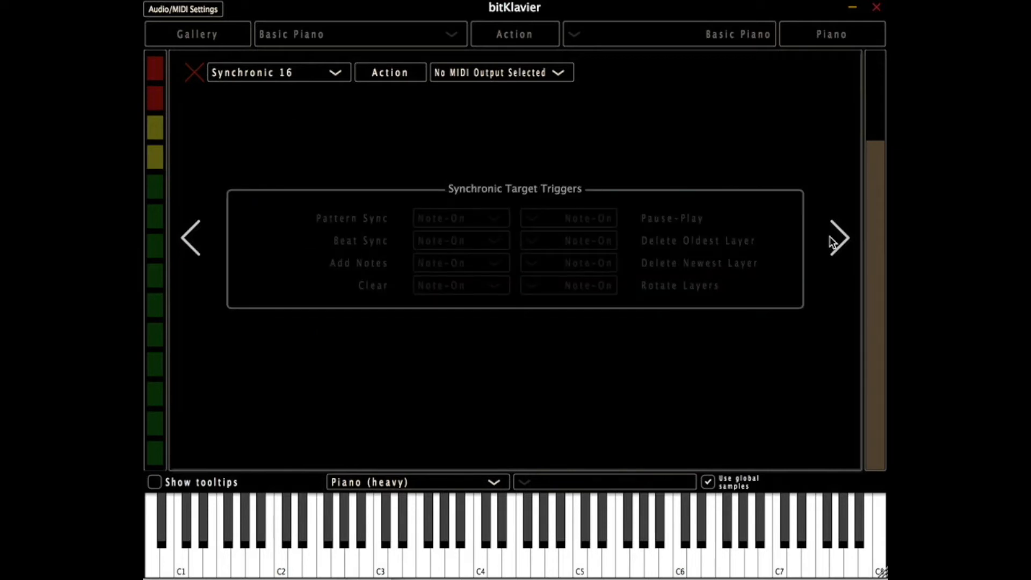
click(831, 242)
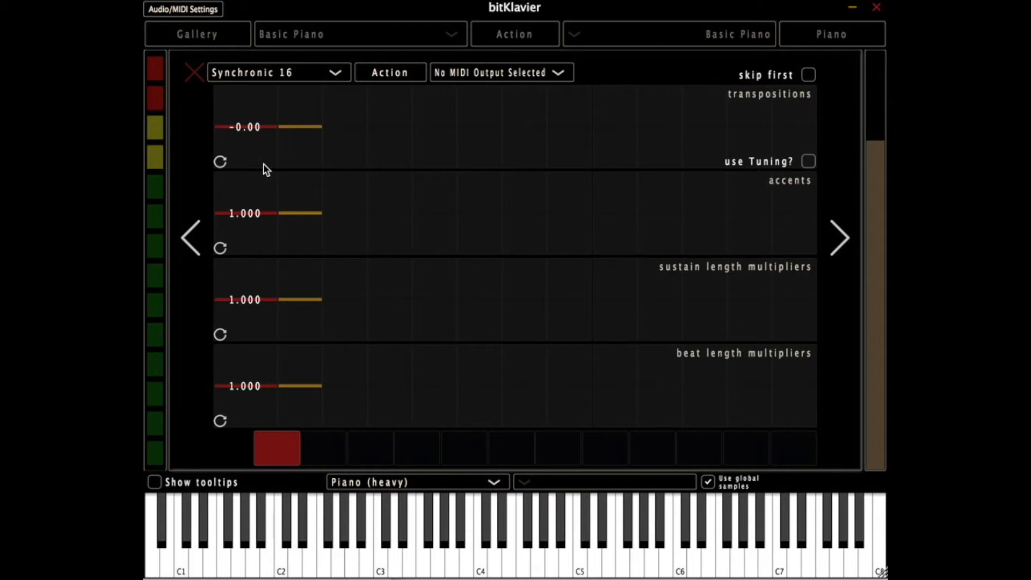
mouse_move(285, 159)
mouse_down()
mouse_move(414, 107)
mouse_move(530, 134)
mouse_move(800, 146)
mouse_up()
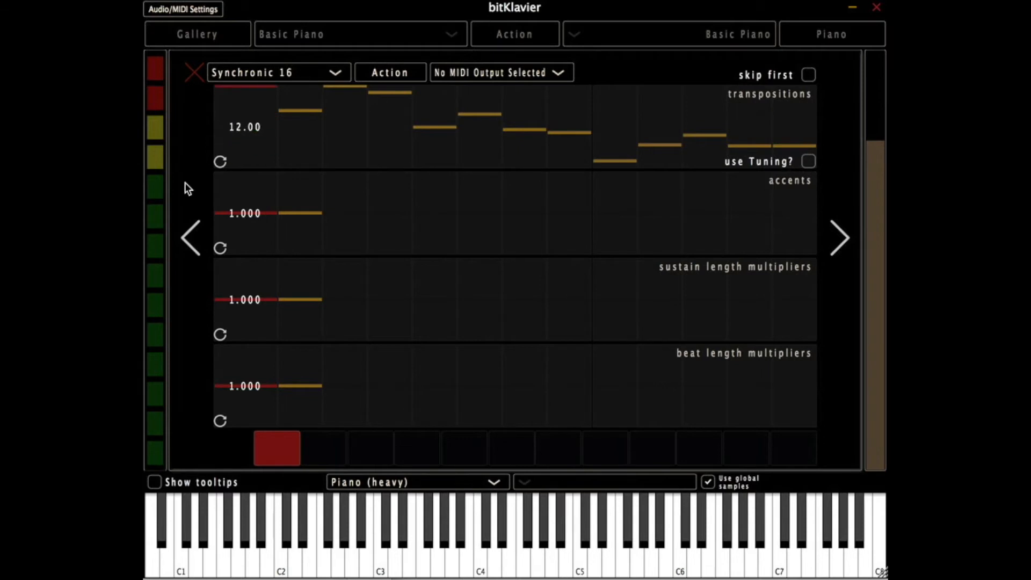
- View the Synchronic Target Triggers page and return to the transpositions and multipliers page
click(186, 224)
click(186, 225)
mouse_move(268, 201)
mouse_down()
mouse_move(292, 197)
mouse_move(279, 200)
mouse_up()
click(839, 237)
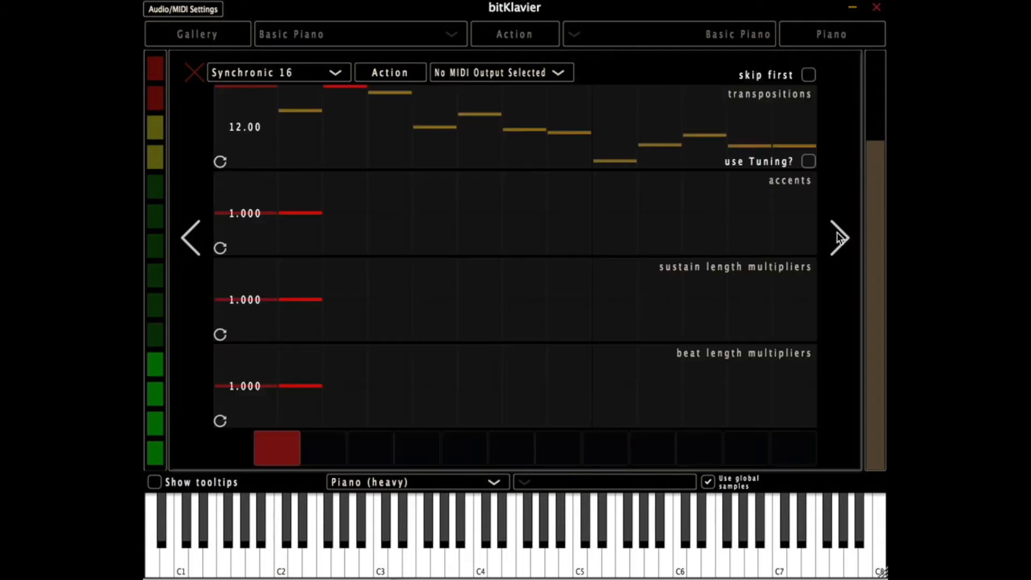
click(839, 236)
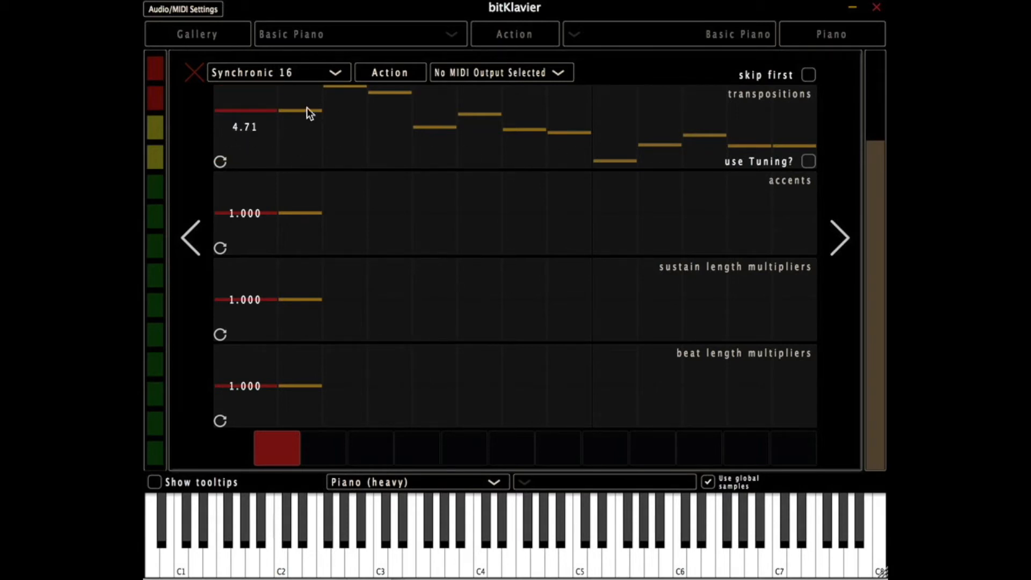
- Redraw the transposition pattern freehand several times with varied values across the steps
mouse_move(314, 134)
mouse_down()
mouse_move(300, 139)
mouse_move(556, 127)
mouse_move(648, 140)
mouse_move(736, 117)
mouse_up()
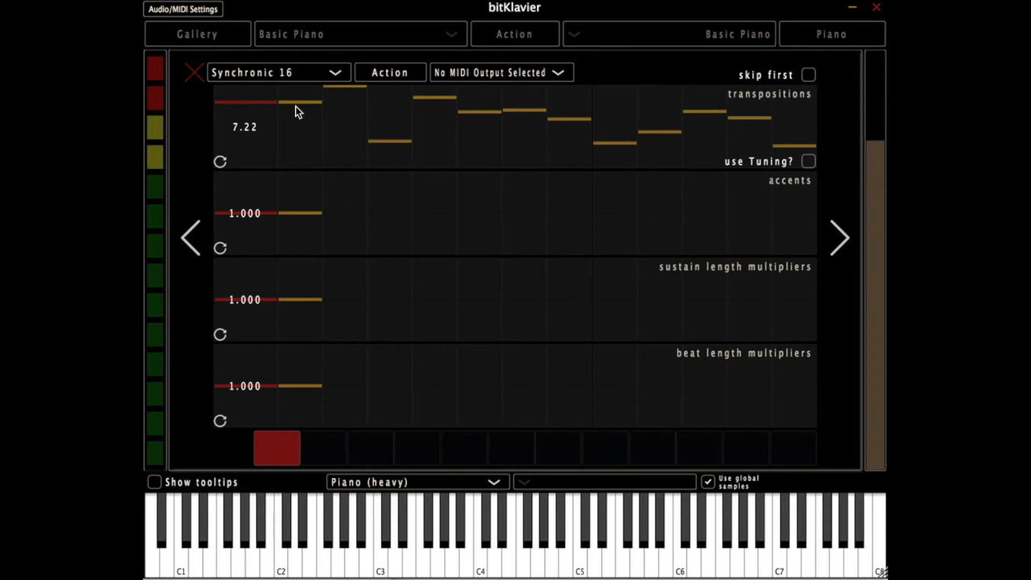
mouse_move(295, 105)
mouse_down()
mouse_move(359, 137)
mouse_move(517, 120)
mouse_move(610, 153)
mouse_move(655, 121)
mouse_move(334, 115)
mouse_move(376, 140)
mouse_move(597, 161)
mouse_move(714, 119)
mouse_up()
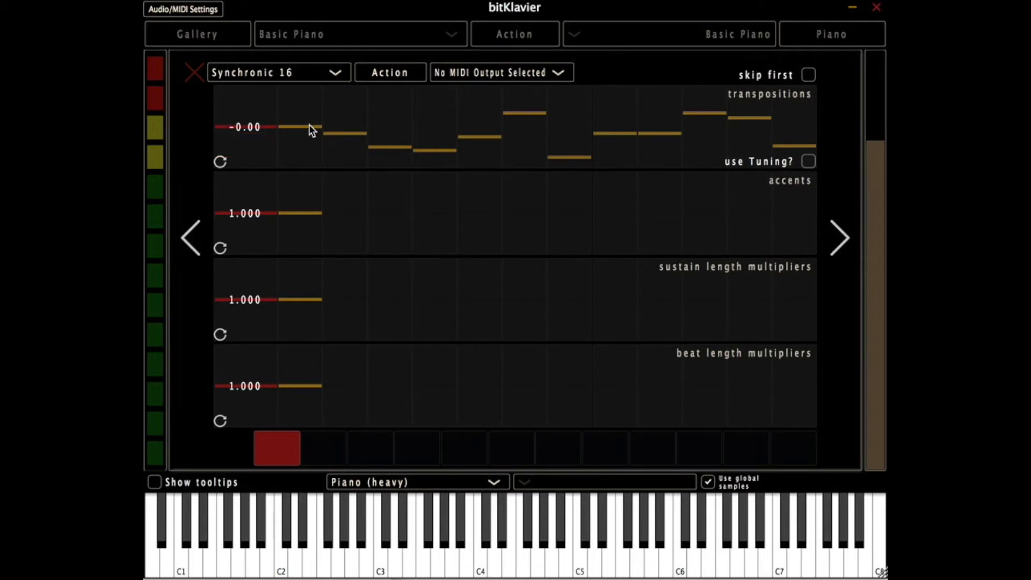
mouse_move(308, 124)
mouse_down()
mouse_move(437, 196)
mouse_move(577, 120)
mouse_up()
drag(338, 117, 633, 112)
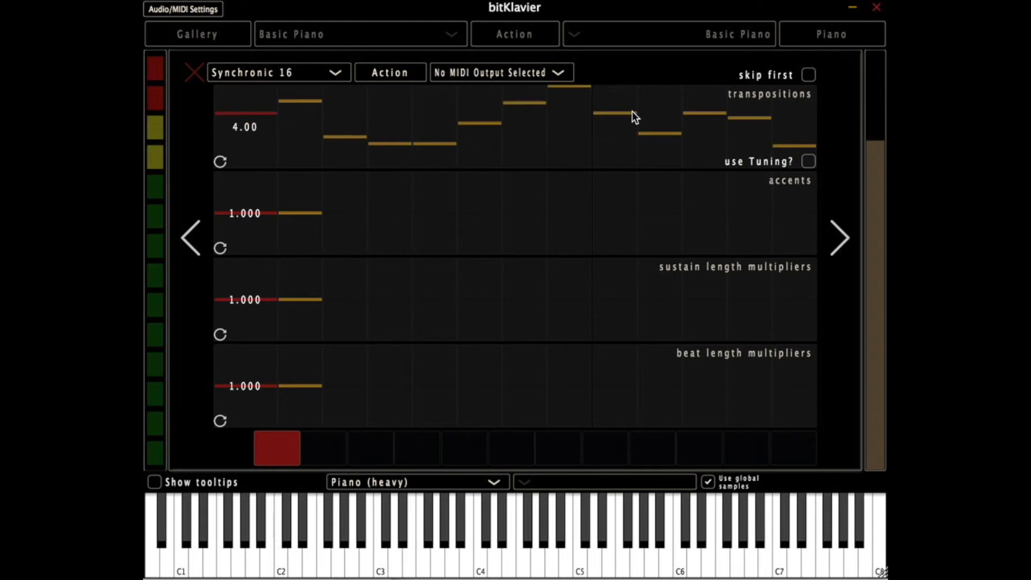
- Replace the transposition pattern with the ascending sequence 0 1 2 3 4 5 6 7
double_click(344, 116)
drag(527, 96, 266, 96)
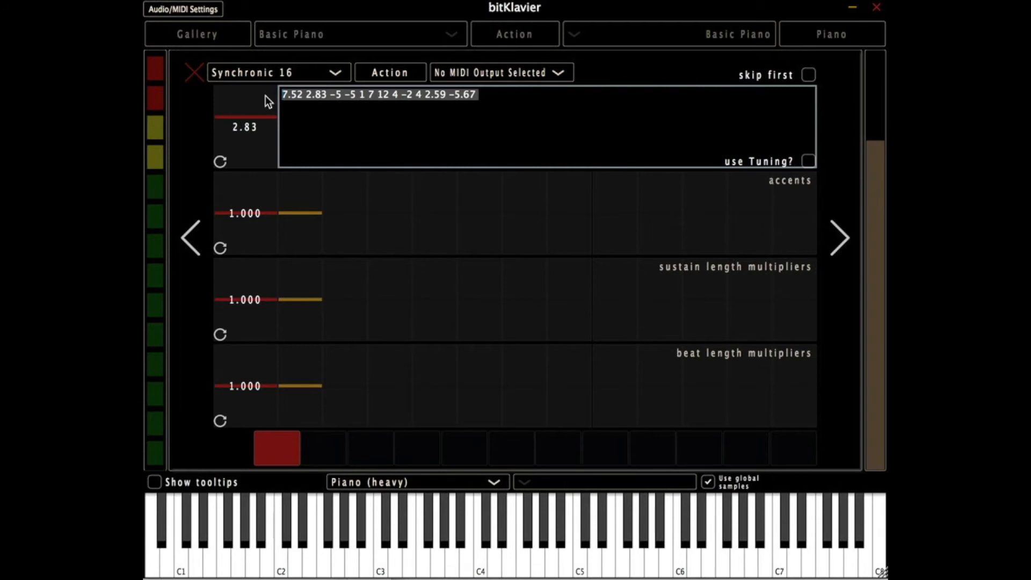
text(0 1 2 3)
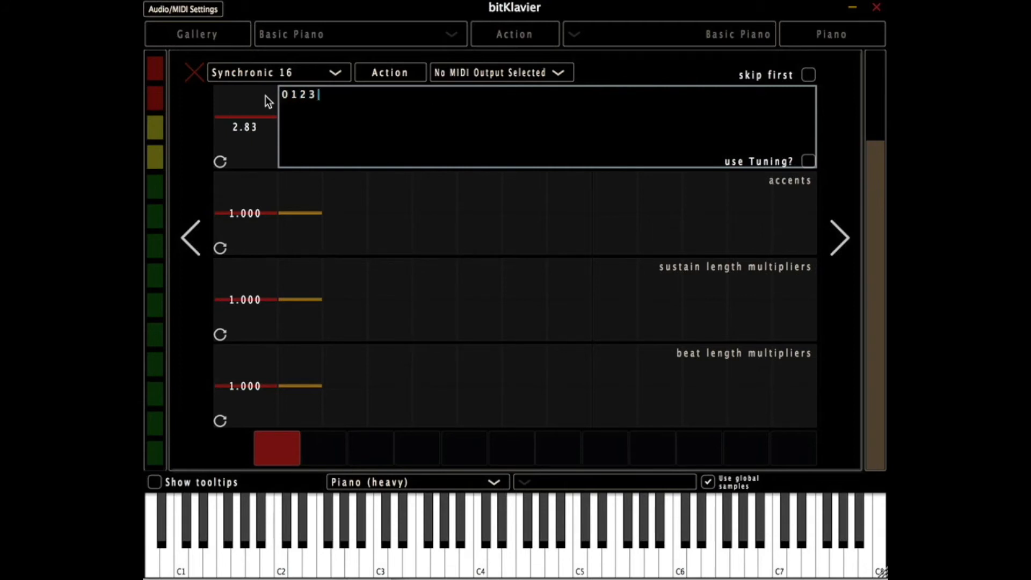
text( 4 5 6 7)
key(Return)
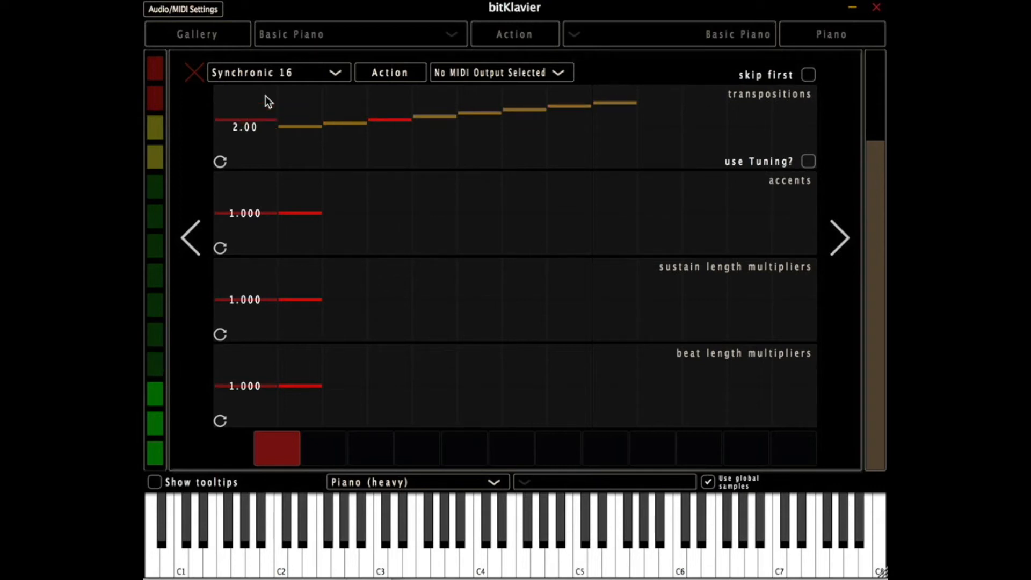
- Replace the transposition sequence with four ascending values that start at 1 and end at 15
click(268, 95)
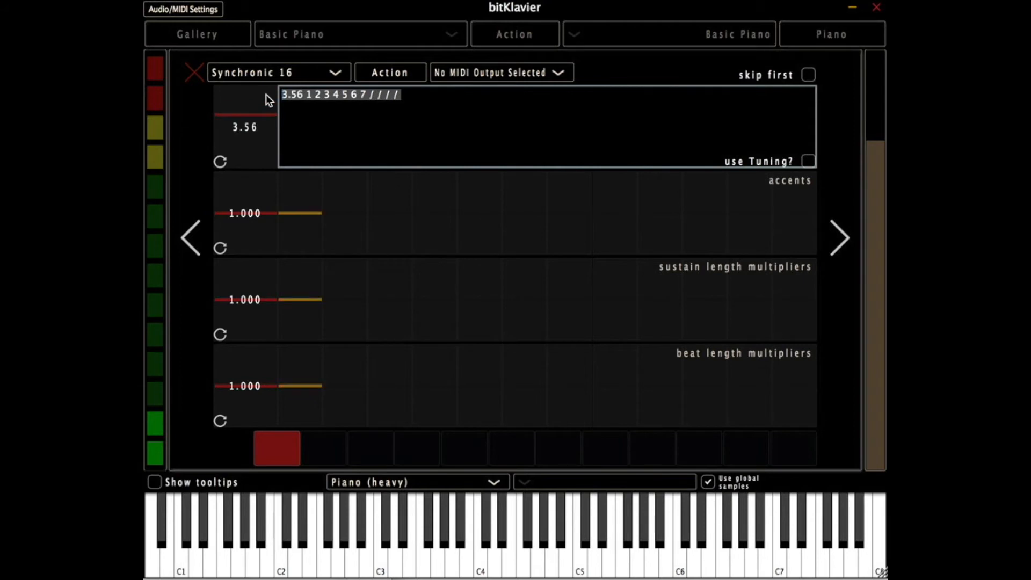
text(1)
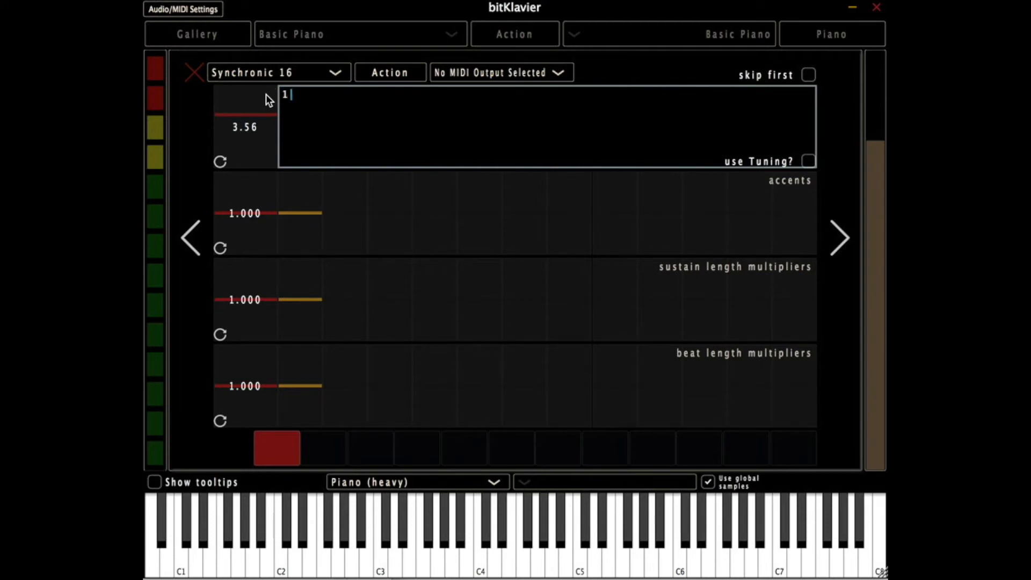
text(2.5 7)
key(Return)
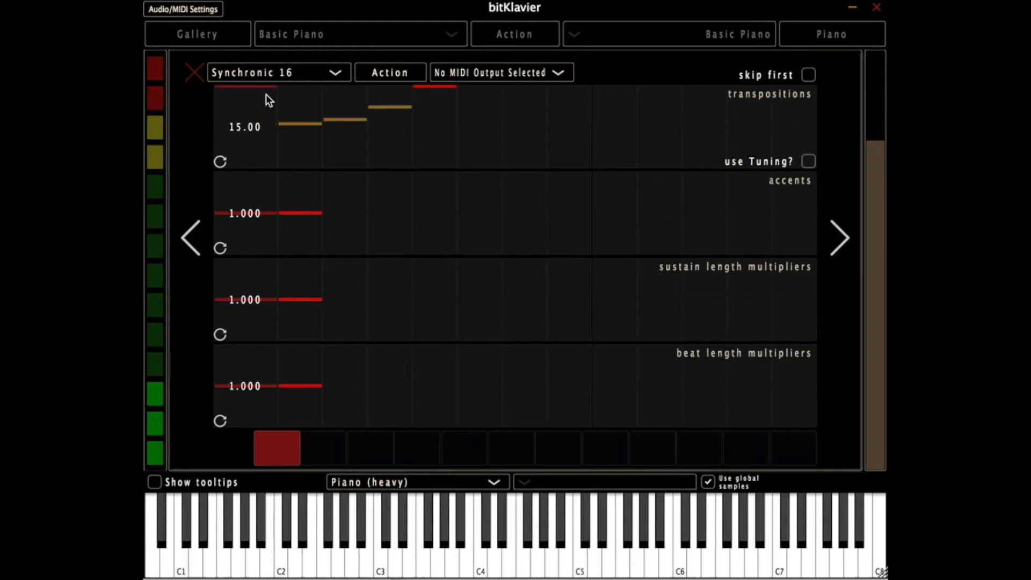
- Clear all the transposition values so the row returns to its single default step
double_click(433, 119)
drag(274, 93, 223, 86)
key(BackSpace)
key(Return)
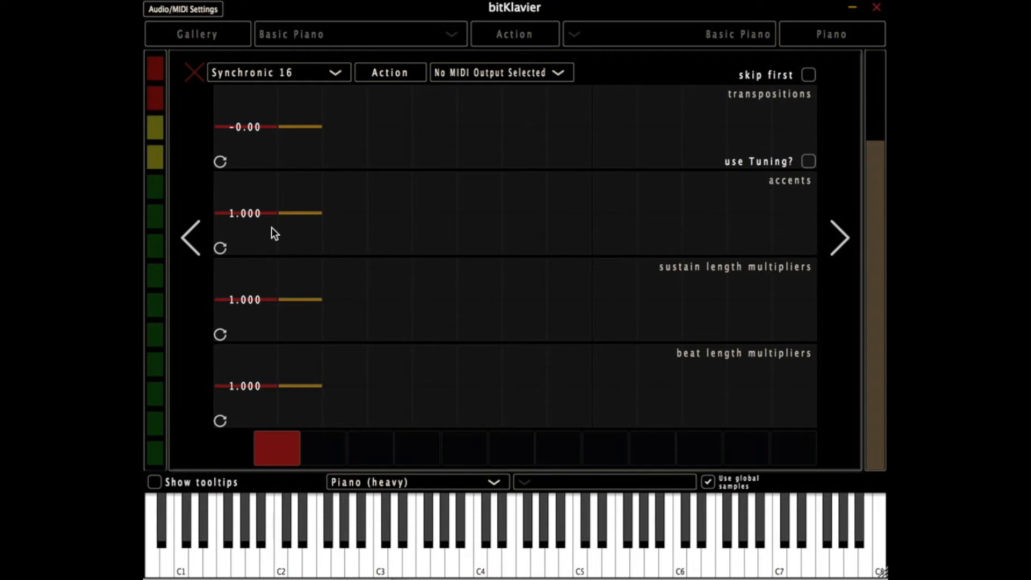
- Draw a varied accents pattern across the first nine steps, and clear its values
mouse_move(300, 228)
mouse_down()
mouse_move(435, 200)
mouse_move(668, 208)
mouse_up()
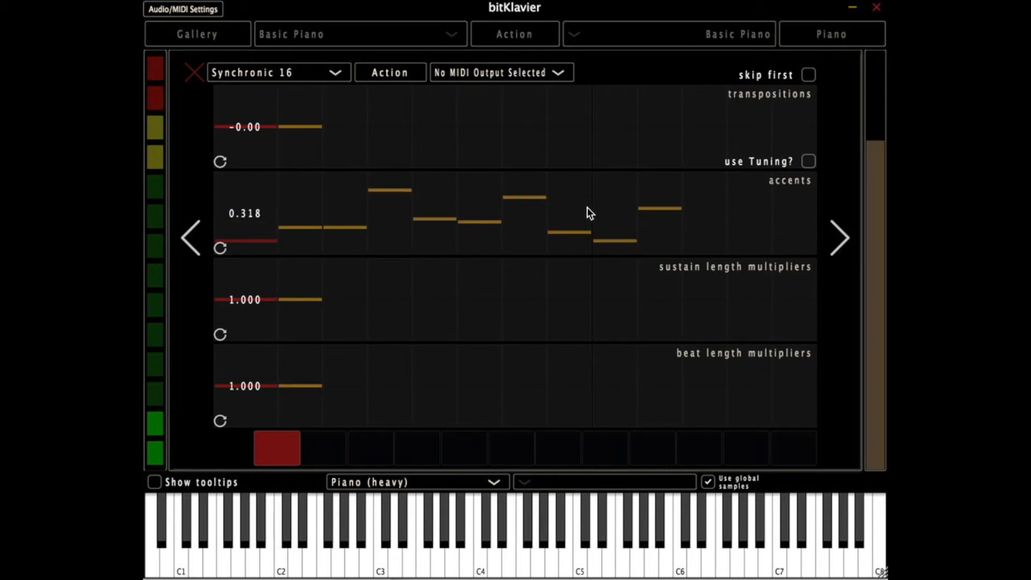
double_click(345, 194)
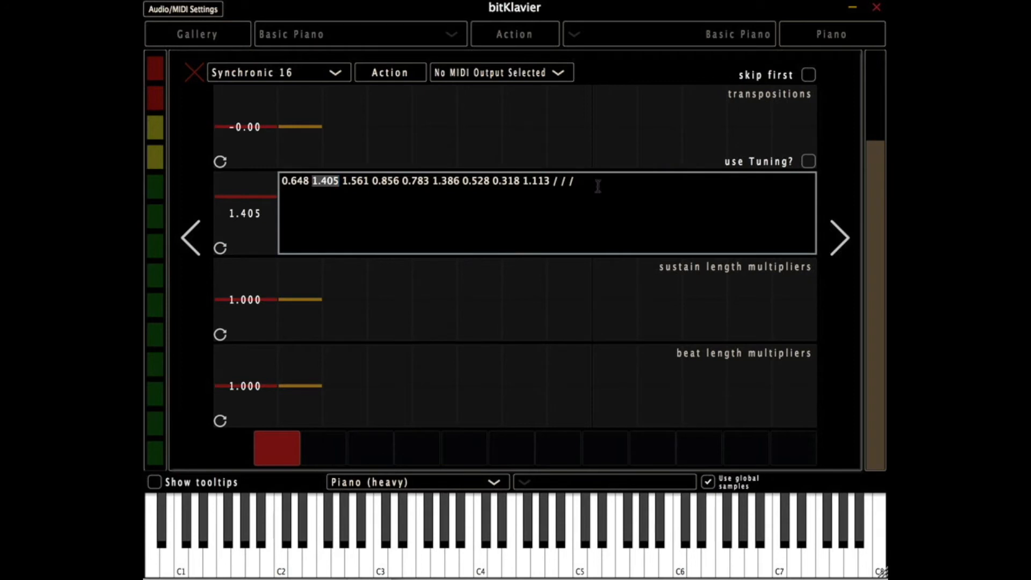
click(346, 189)
key(ctrl+a)
key(BackSpace)
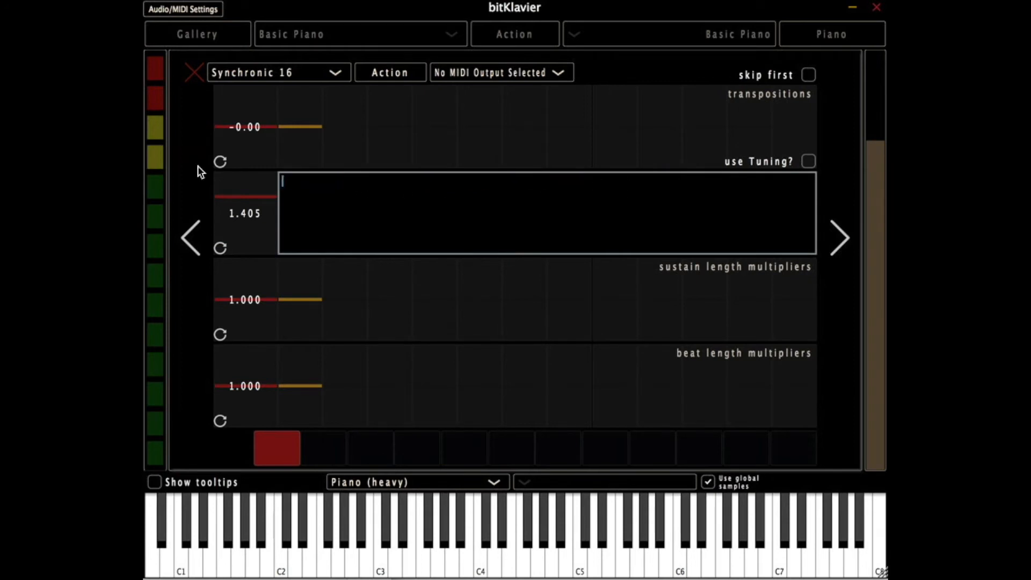
key(Return)
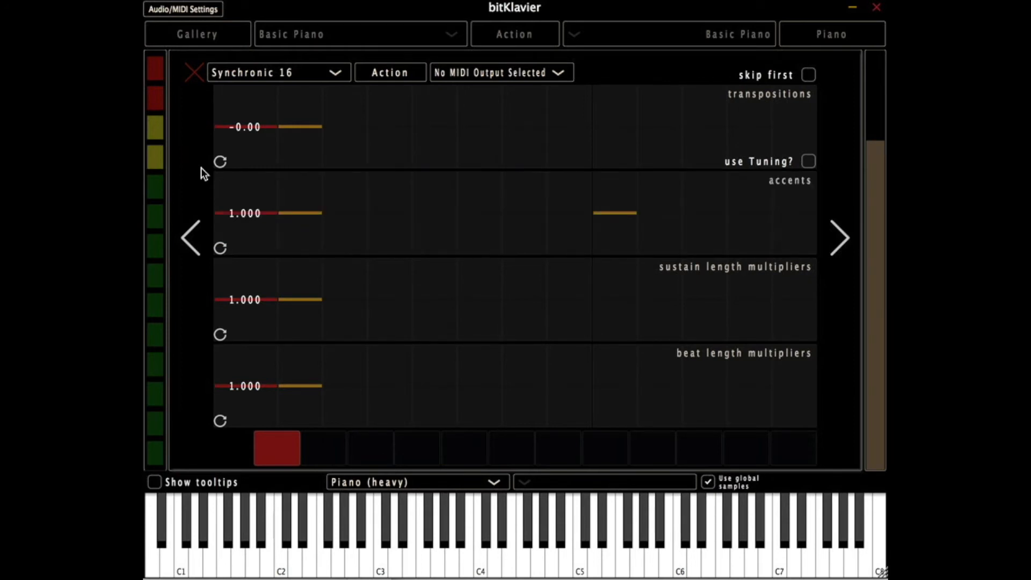
- Enter the accents sequence 1 1 .1 3 3 .1
drag(290, 215, 291, 211)
double_click(291, 211)
drag(419, 180, 269, 181)
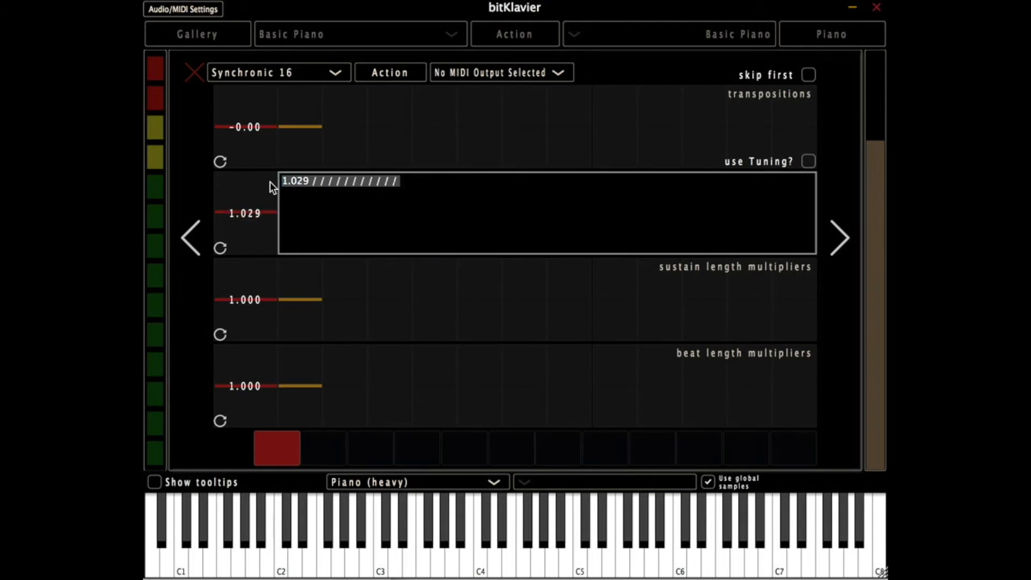
text(11.1)
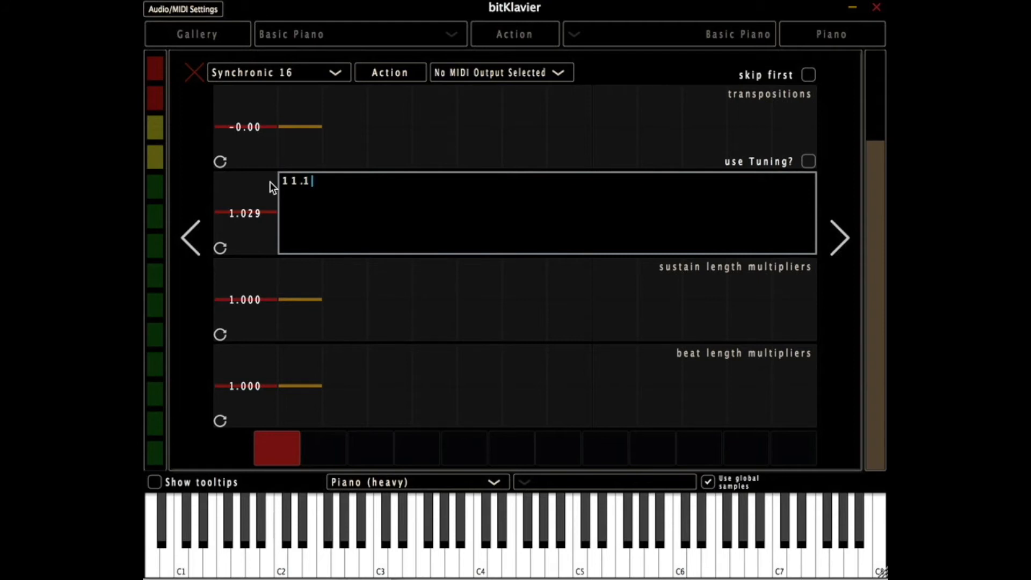
text(33.1)
key(Return)
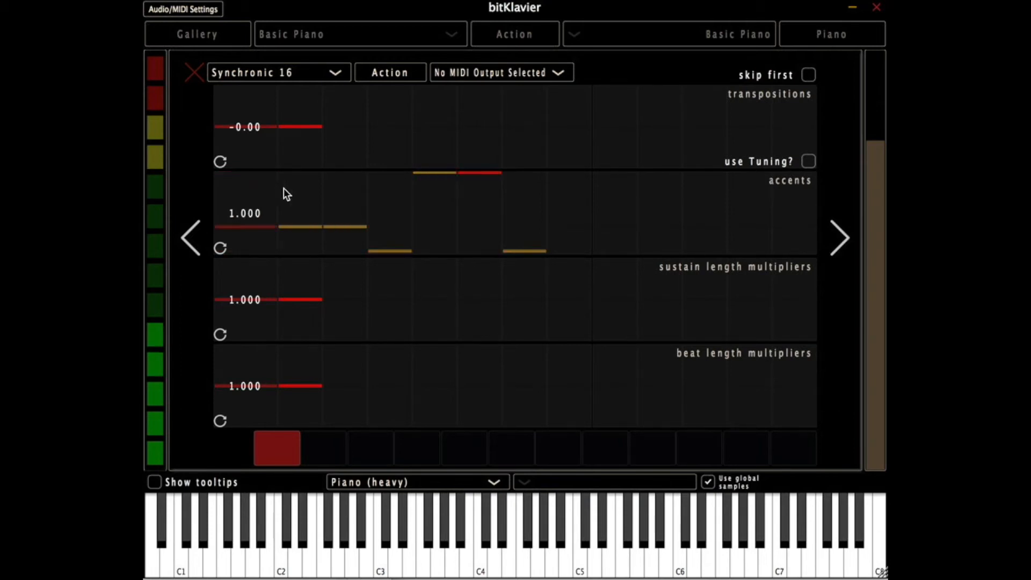
- Reset the accents to a single value of 1 and clear the leftover values from the row
double_click(311, 197)
drag(438, 181, 166, 183)
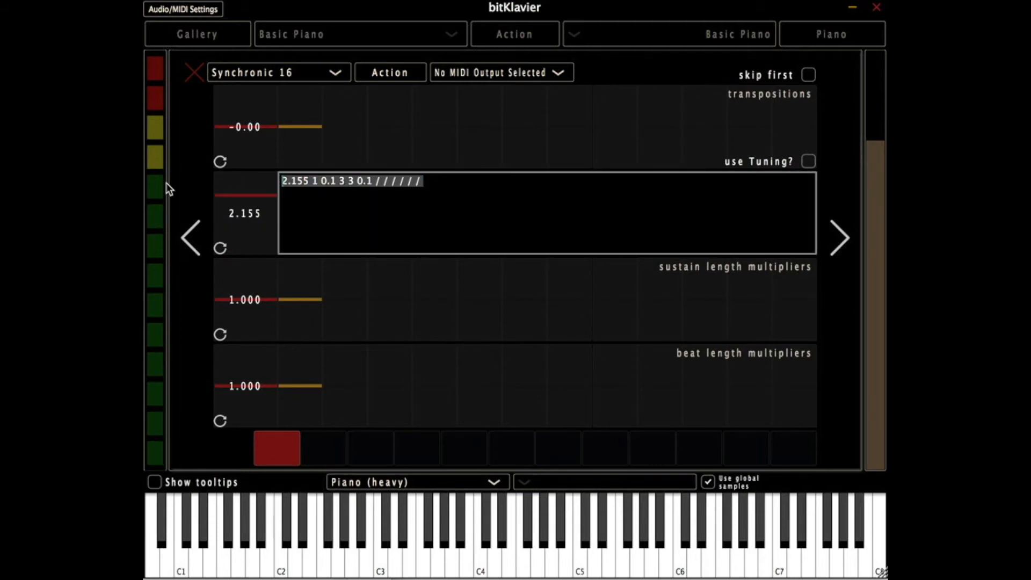
text(1)
key(Return)
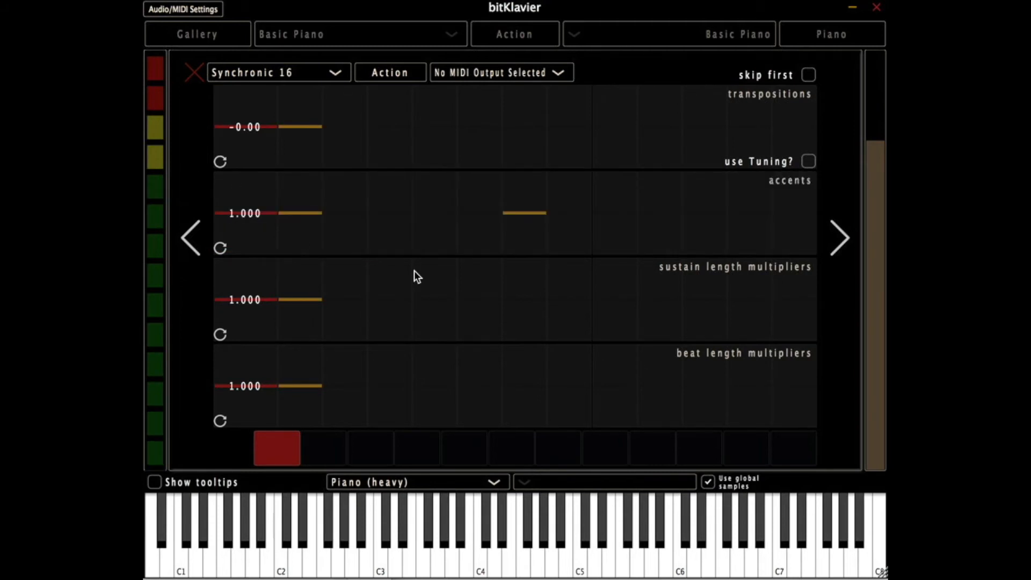
double_click(452, 216)
drag(422, 181, 261, 177)
key(BackSpace)
key(Return)
- Draw a varied sustain length multipliers pattern across all the steps, and clear its values
mouse_move(298, 325)
mouse_down()
mouse_move(456, 295)
mouse_move(768, 320)
mouse_move(804, 307)
mouse_up()
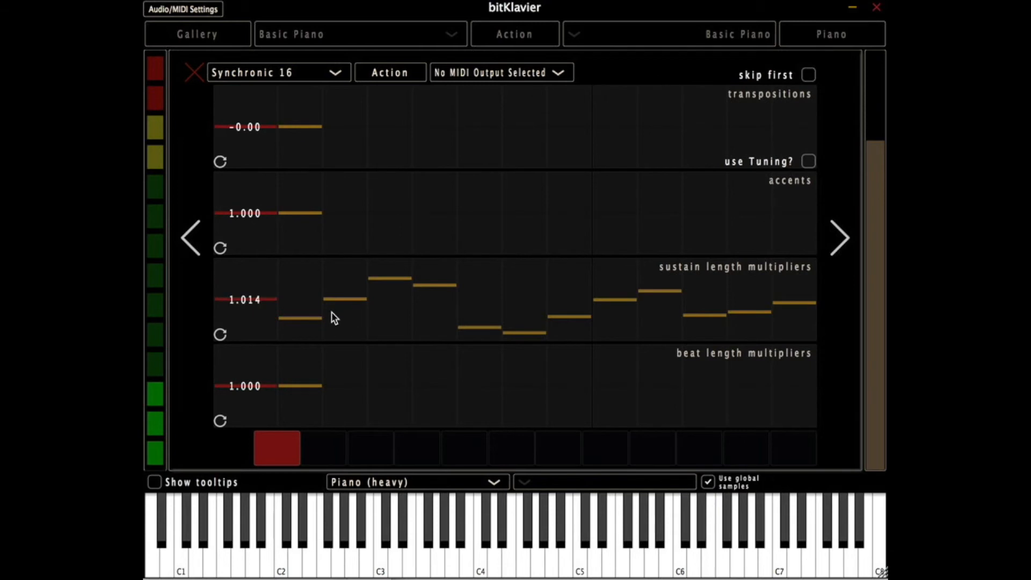
double_click(374, 318)
click(679, 276)
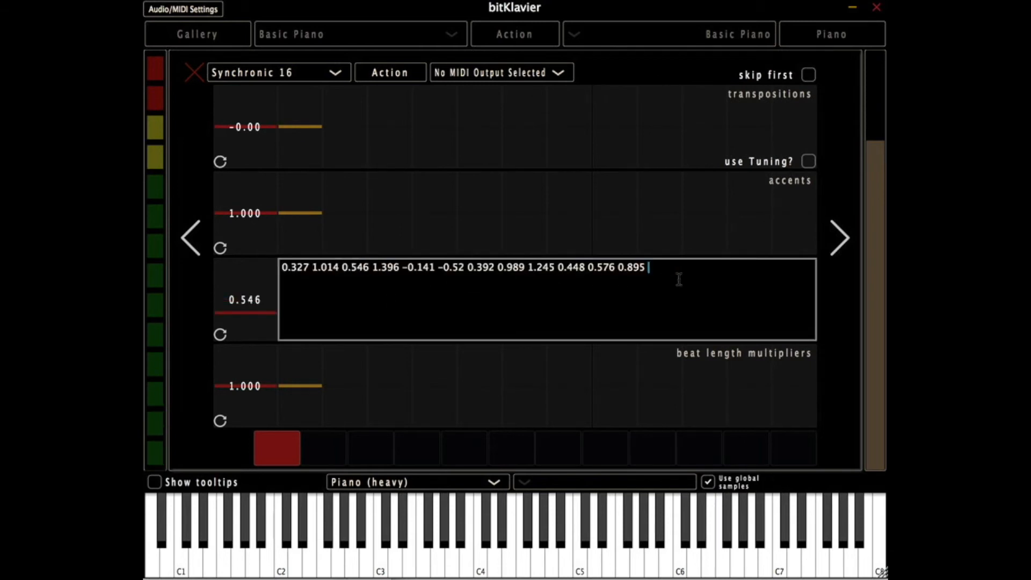
key(ctrl+a)
key(BackSpace)
key(Return)
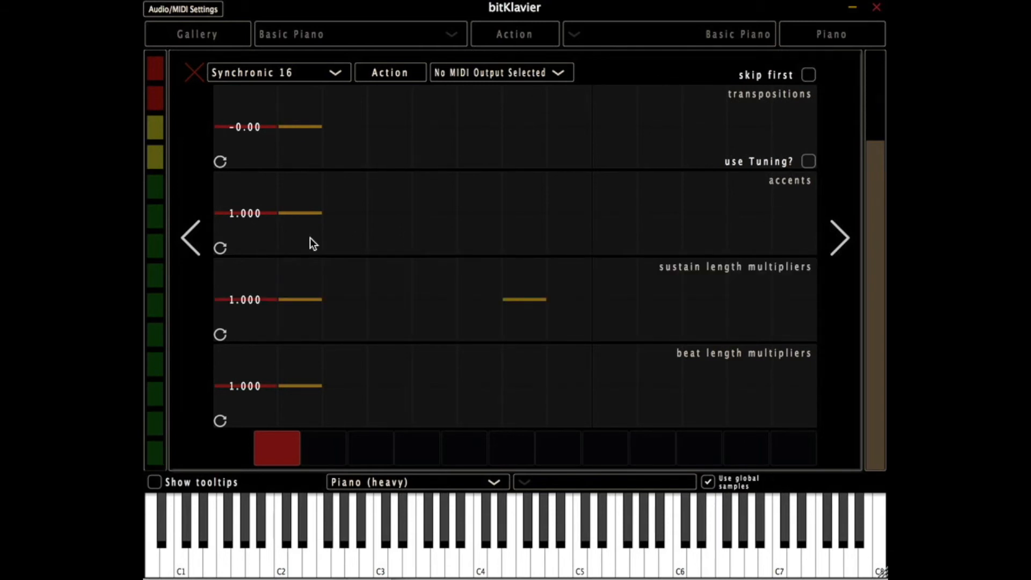
- Enter the sustain length multipliers sequence 1 .2 2 .2
double_click(313, 321)
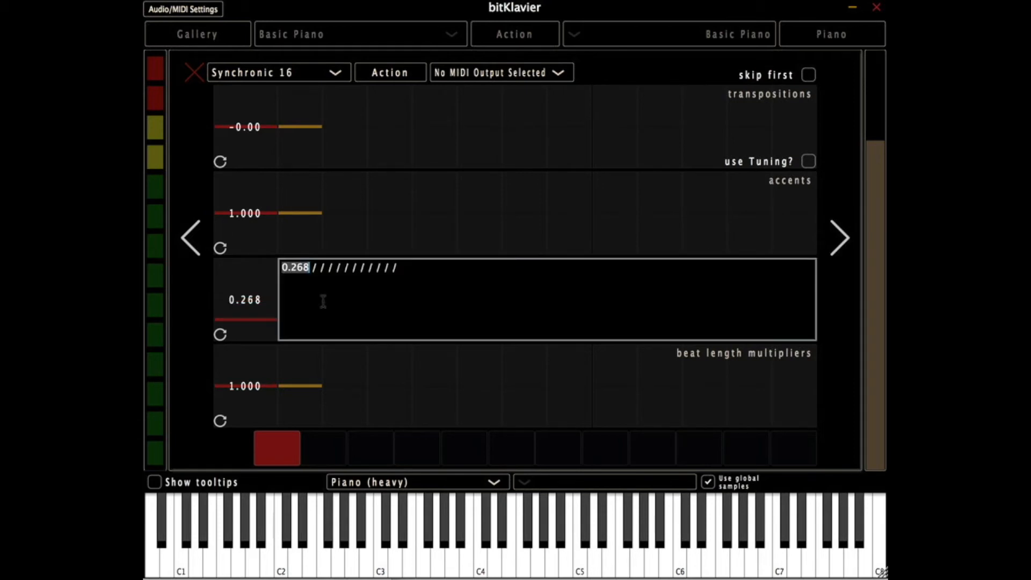
drag(442, 275, 258, 271)
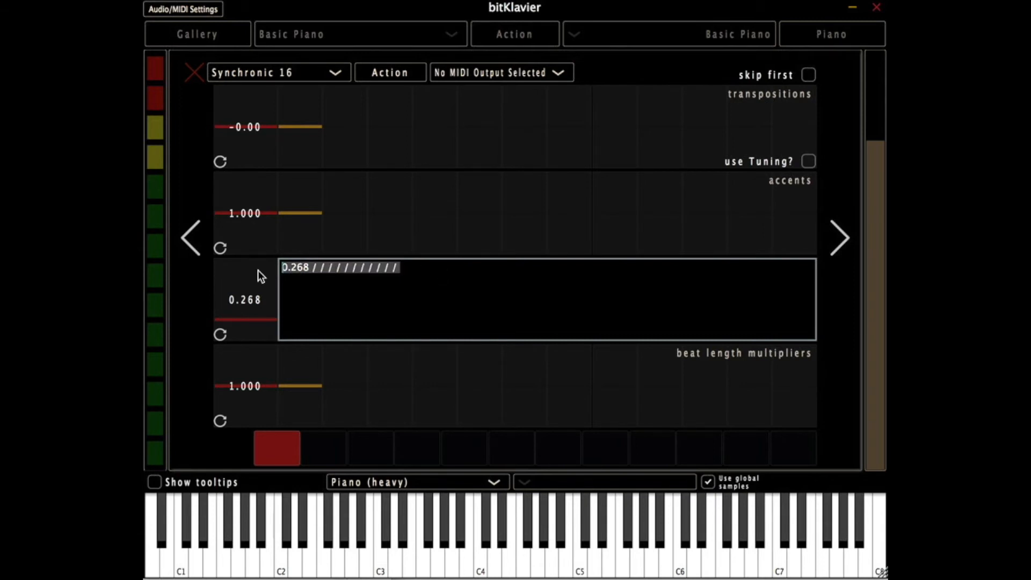
text(.2)
key(BackSpace)
key(BackSpace)
text(1.2)
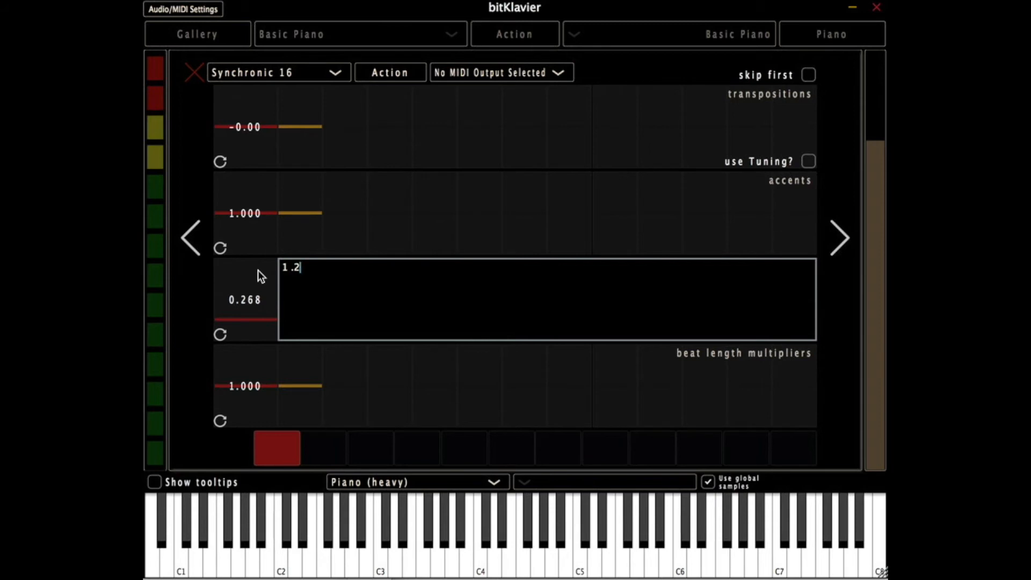
text(2.)
key(Return)
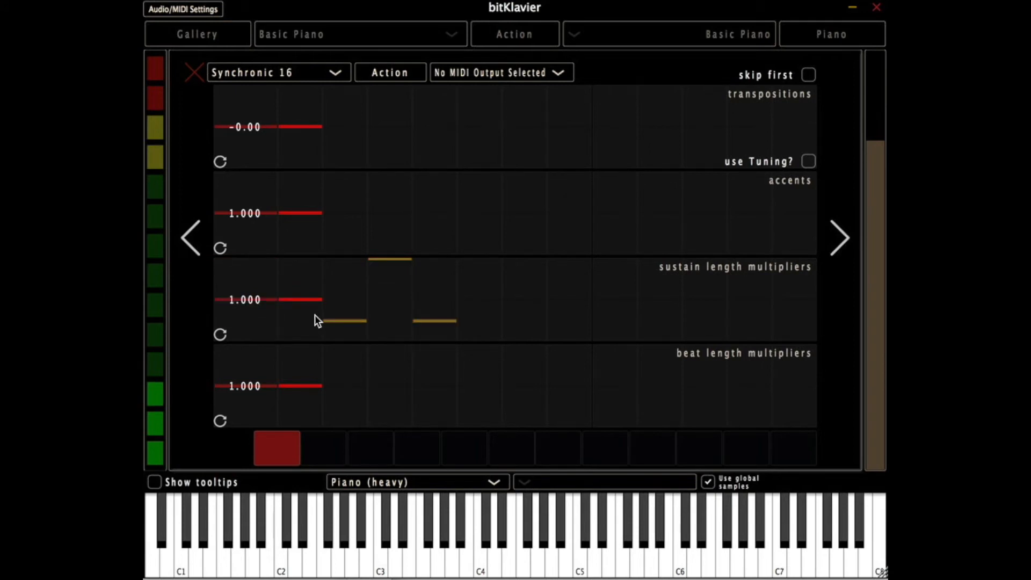
- Replace the sustain length multipliers with the sequence 1 -.2 -2 .2, using negative values for two steps
double_click(342, 293)
drag(422, 271, 257, 251)
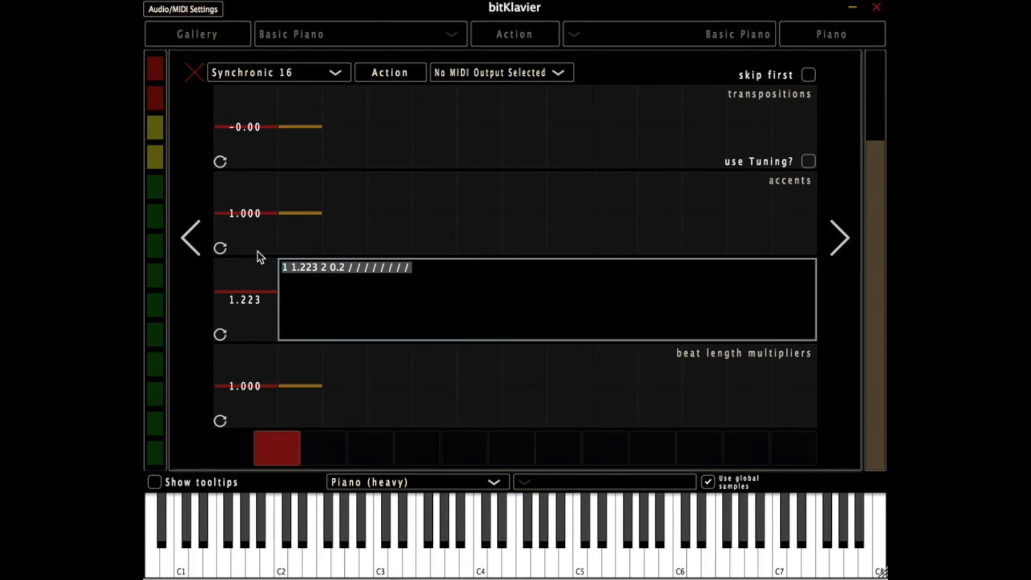
text(1)
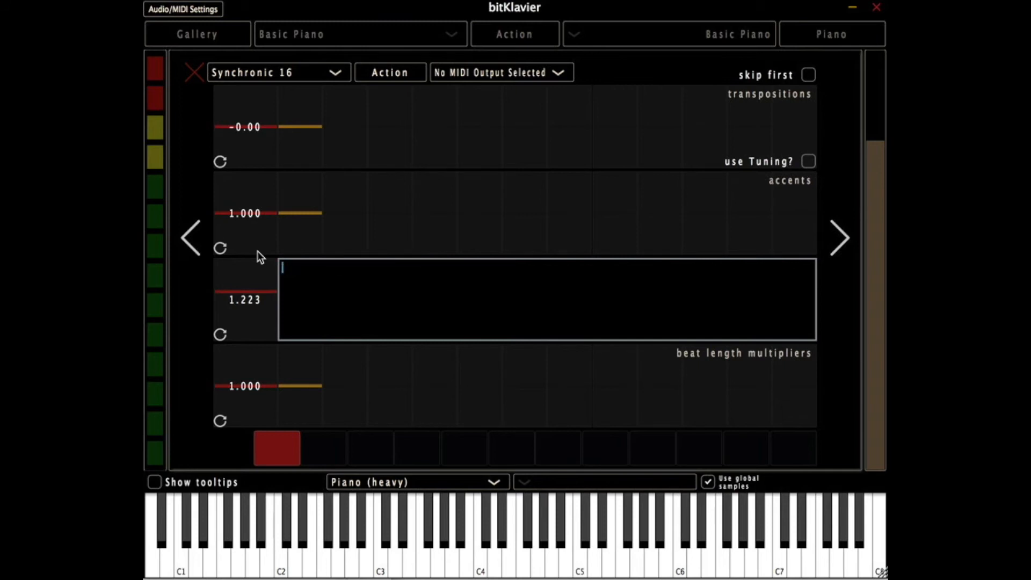
text(0)
key(BackSpace)
text(1 -.2 -2 .2)
key(Return)
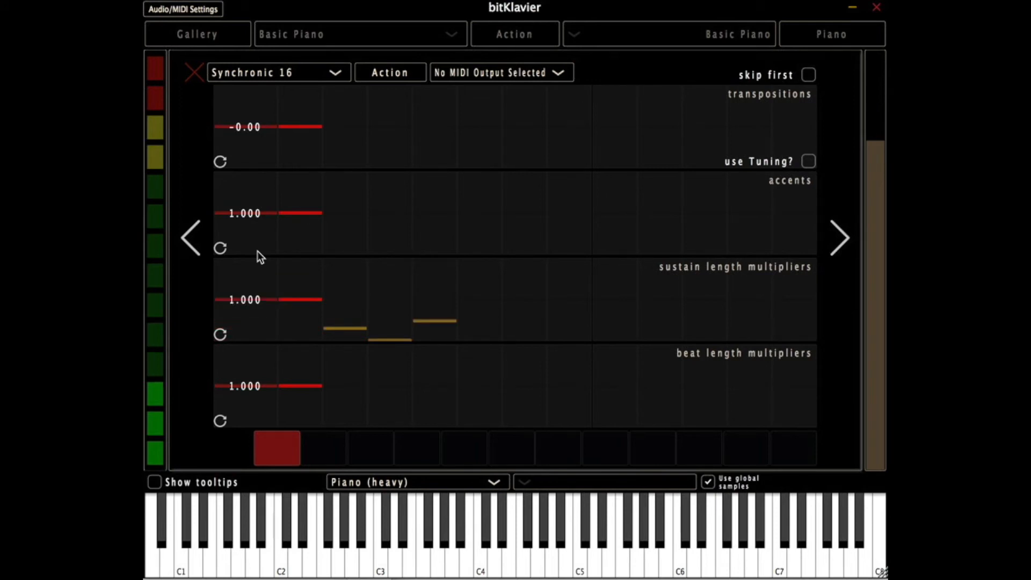
- Clear the sustain length multipliers sequence back to its single default step
click(331, 283)
double_click(331, 283)
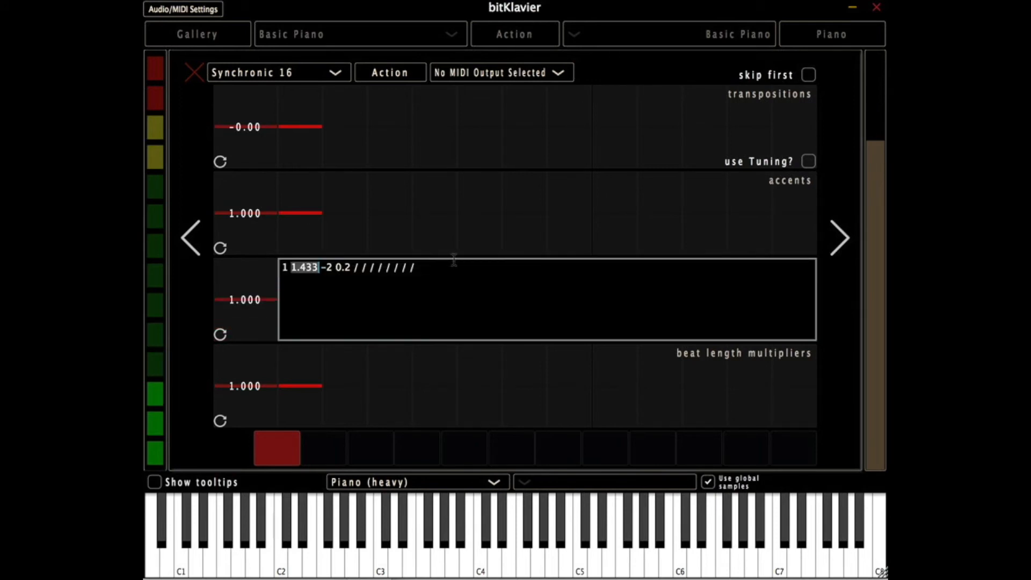
click(236, 276)
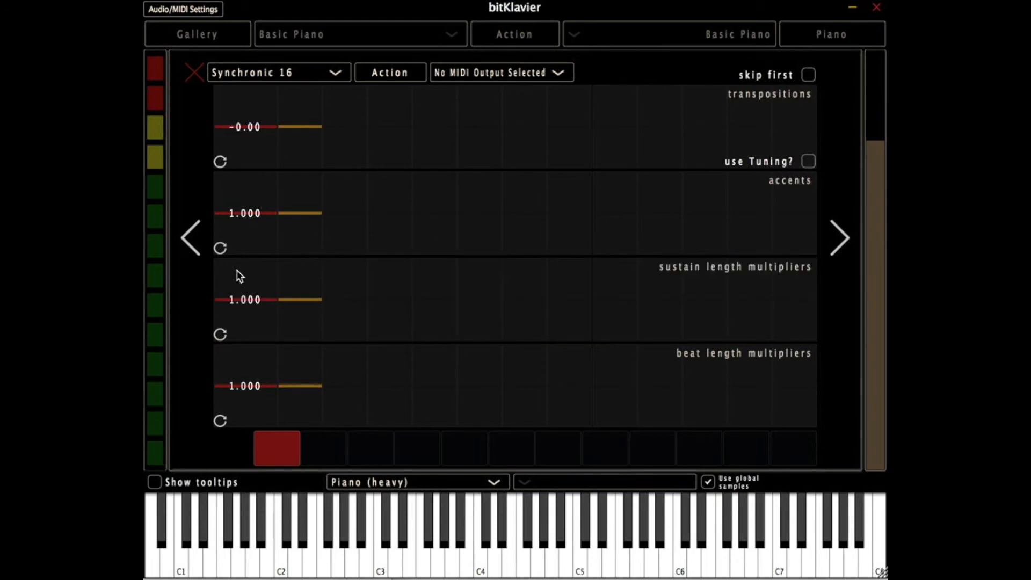
- Draw a varied beat length multipliers pattern across the steps, and clear the sequence
mouse_move(294, 402)
mouse_down()
mouse_move(399, 385)
mouse_move(708, 369)
mouse_move(753, 385)
mouse_up()
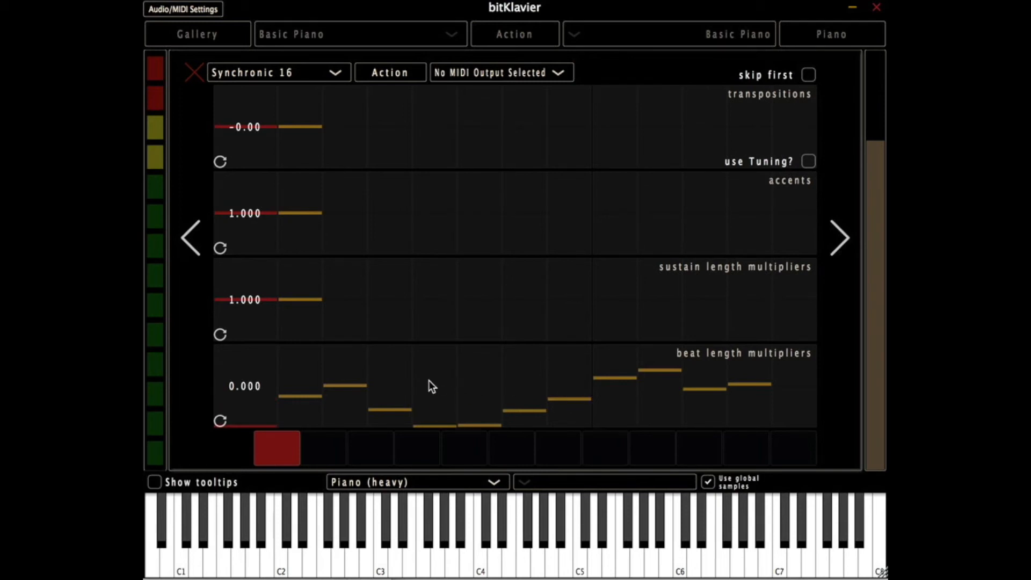
double_click(428, 380)
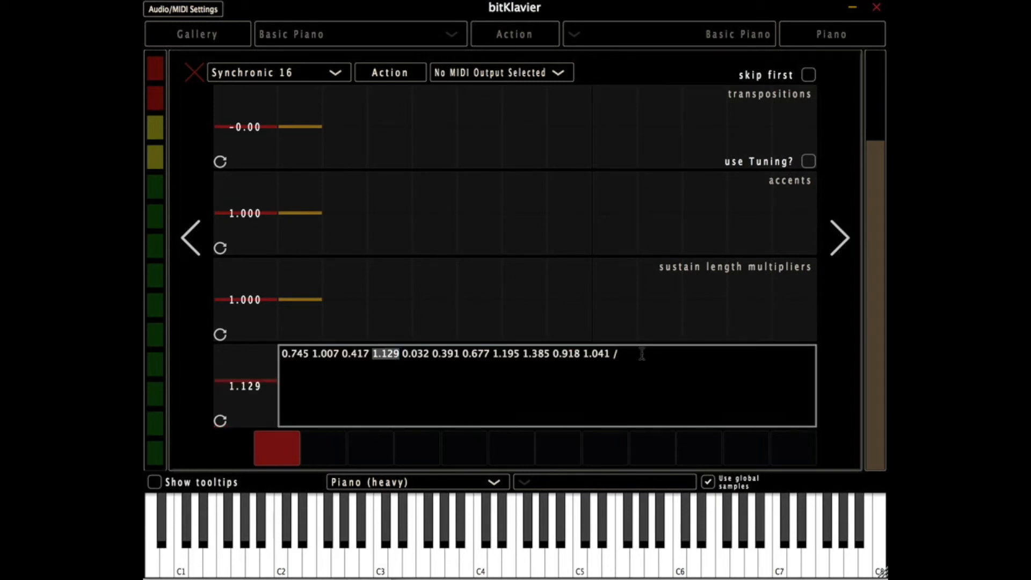
key(ctrl+a)
key(BackSpace)
key(Return)
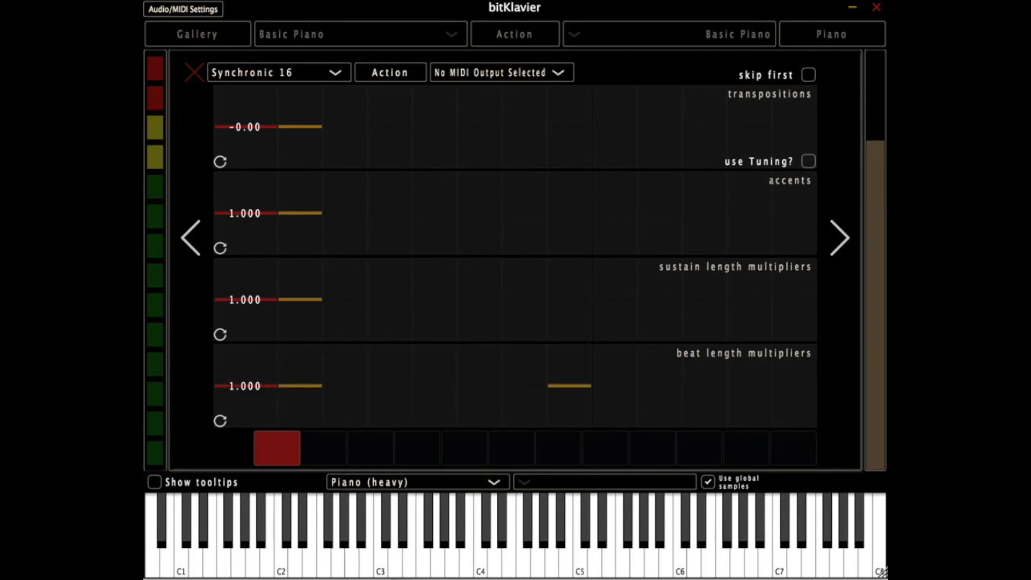
- Draw low beat length multipliers across all the steps, and set the number of pulses to 72
drag(297, 423, 809, 429)
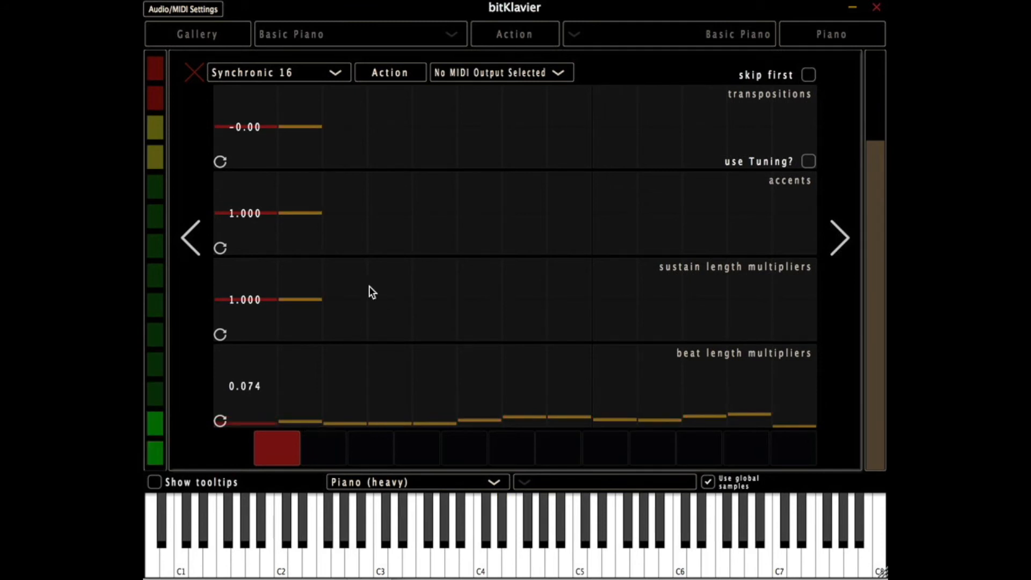
click(192, 246)
click(192, 246)
drag(291, 200, 417, 199)
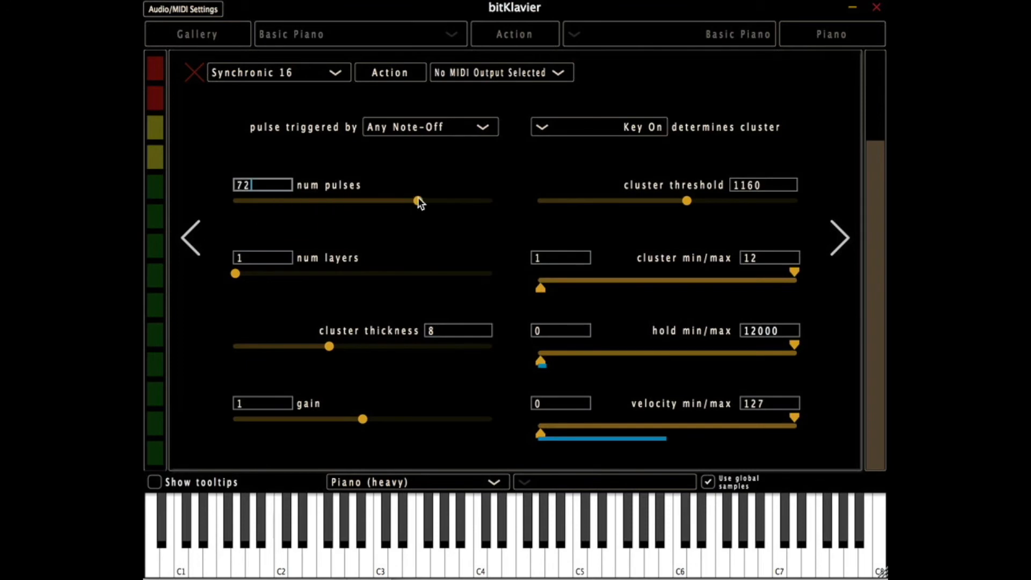
- Raise the sixth beat length multiplier to about 1.83 in the Synchronic pattern
click(847, 238)
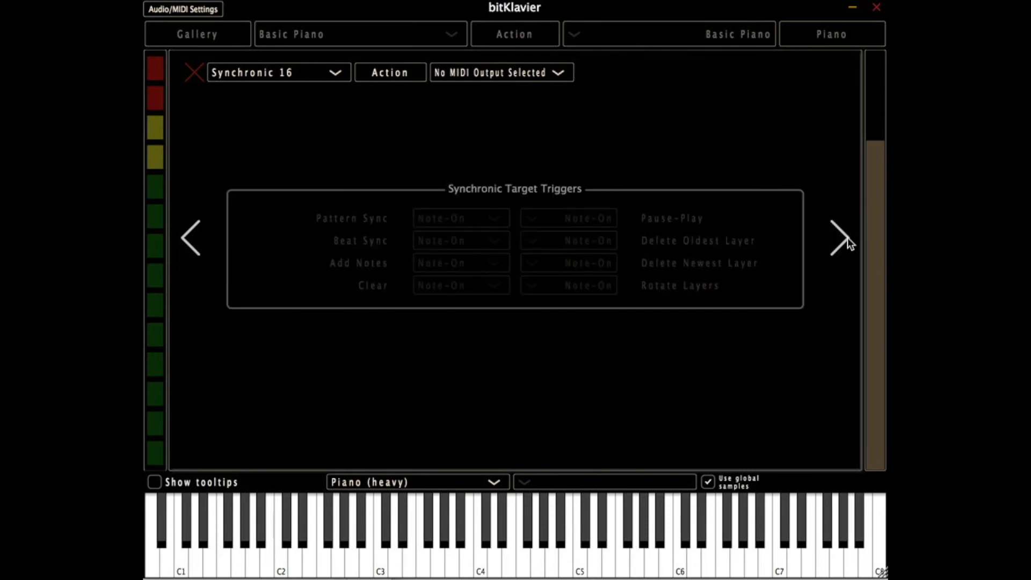
click(847, 238)
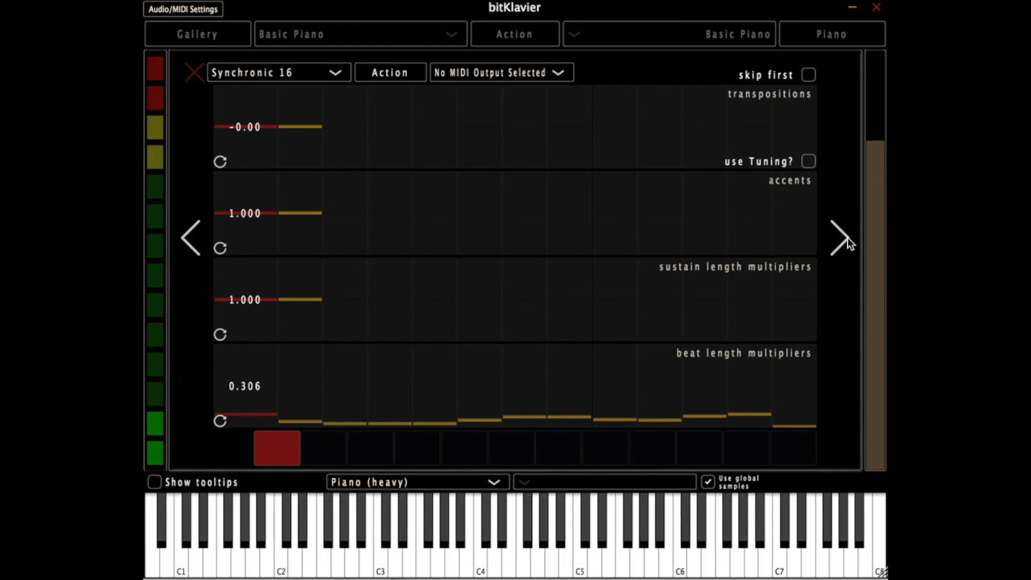
click(524, 352)
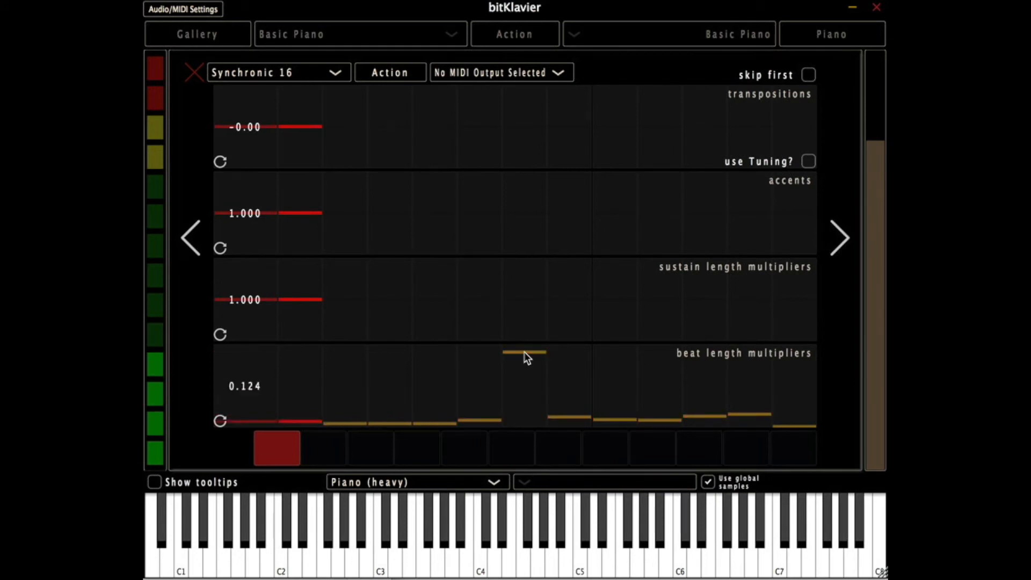
- Set the Synchronic's number of pulses to 8
click(195, 238)
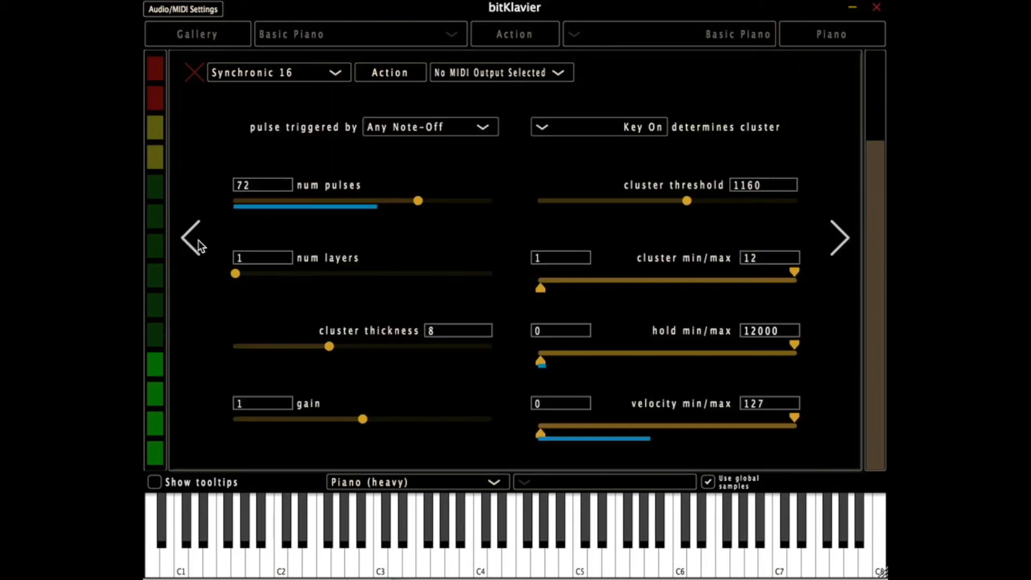
click(256, 200)
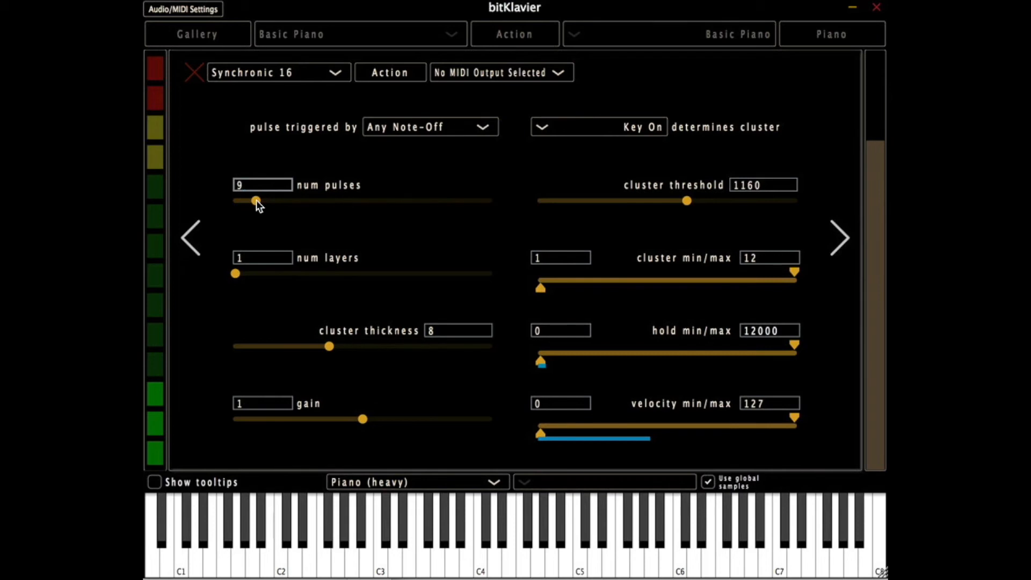
drag(256, 201, 253, 201)
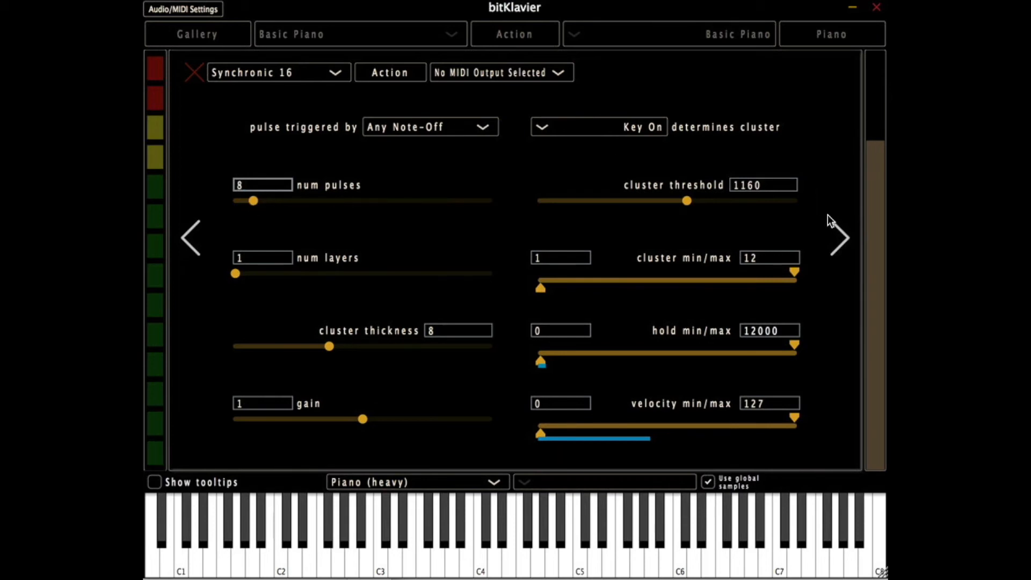
- Clear the beat length multipliers sequence back to its single default step
click(831, 231)
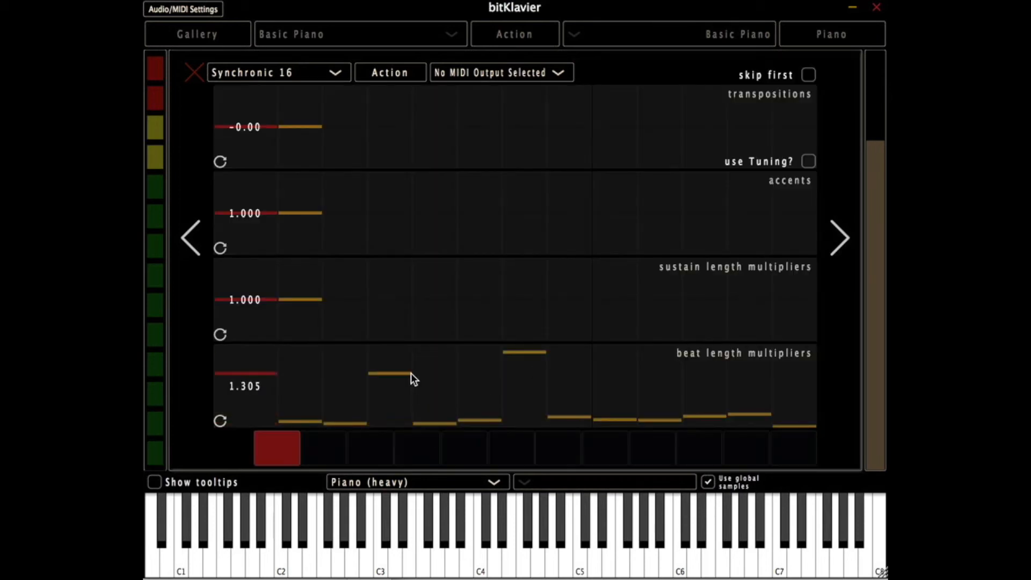
double_click(411, 378)
key(ctrl+a)
key(BackSpace)
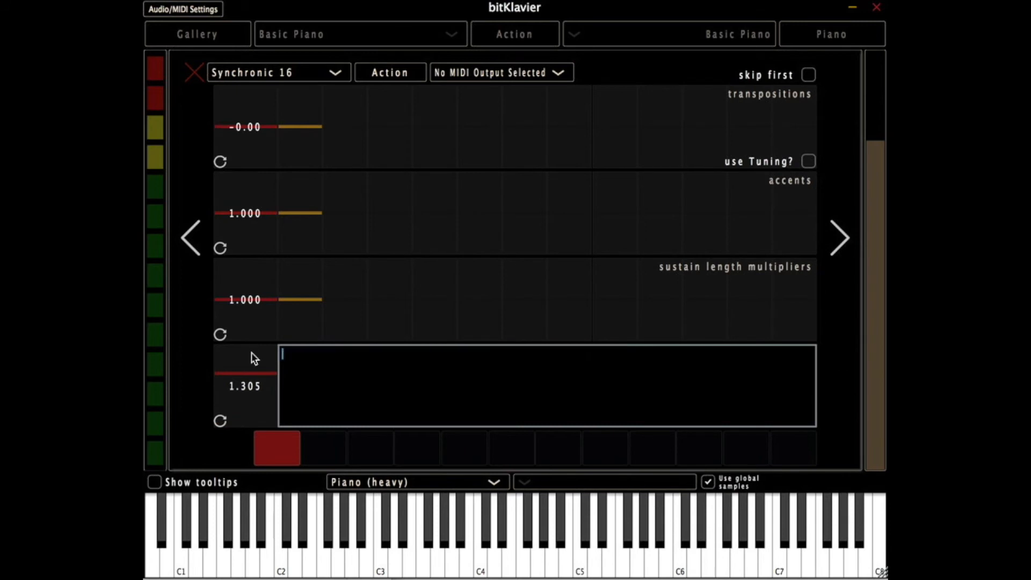
key(Return)
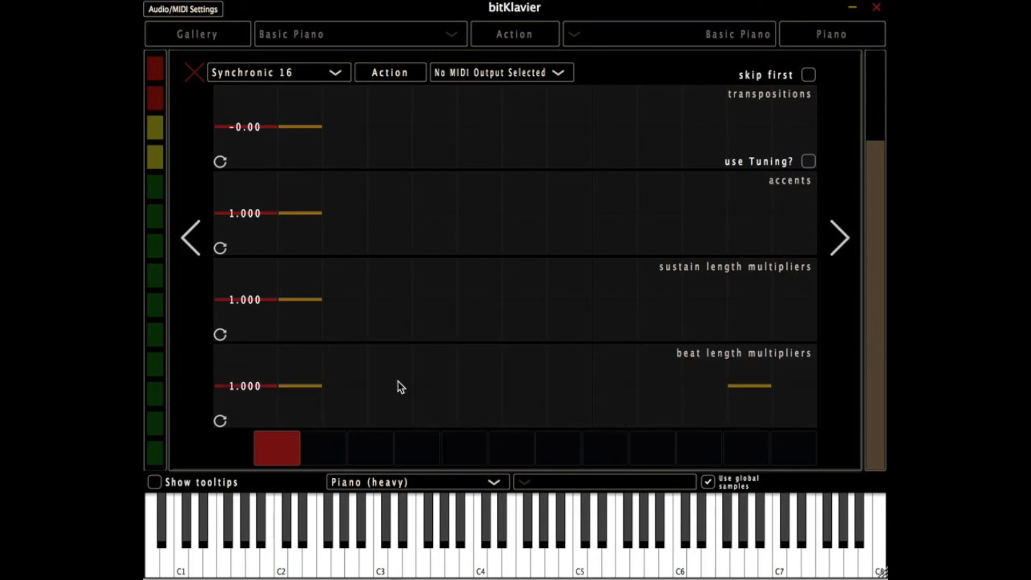
- Try short beat length multipliers patterns on the first few steps, clearing the sequence after each one
mouse_move(343, 389)
mouse_down()
mouse_move(369, 357)
mouse_move(363, 384)
mouse_up()
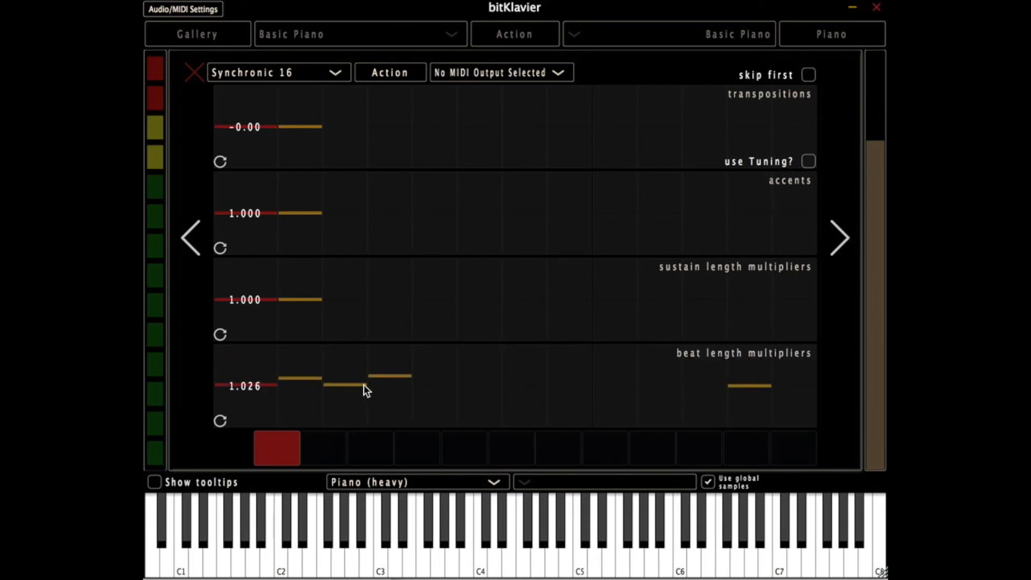
double_click(363, 385)
drag(475, 354, 164, 352)
key(BackSpace)
key(Return)
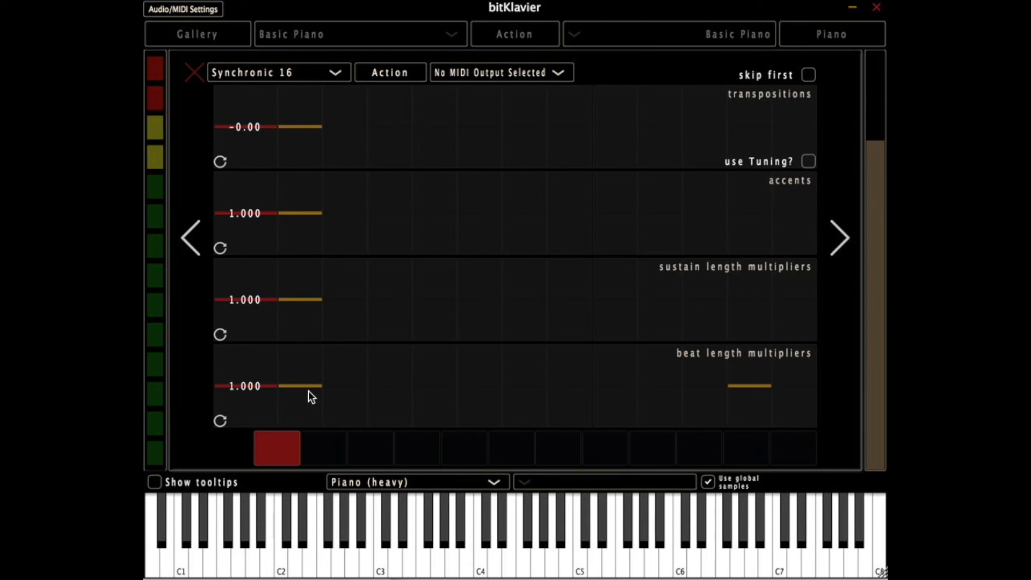
mouse_move(292, 388)
mouse_down()
mouse_move(291, 447)
mouse_move(297, 394)
mouse_up()
double_click(297, 394)
drag(431, 357, 248, 354)
key(BackSpace)
key(Return)
- Draw a four-step beat length multipliers pattern, and rotate it repeatedly to start on different steps
mouse_move(294, 408)
mouse_down()
mouse_move(451, 358)
mouse_move(438, 417)
mouse_up()
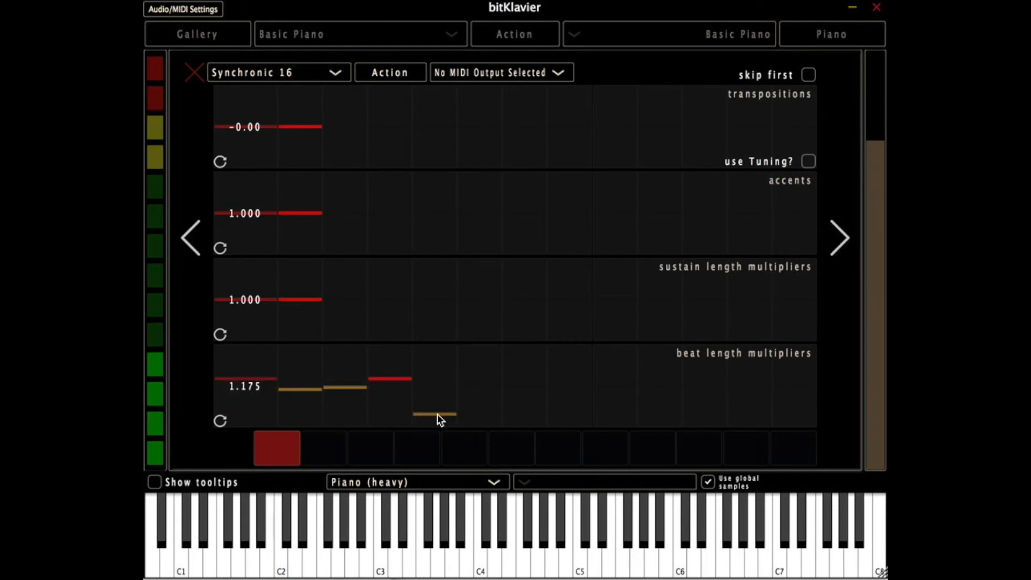
click(217, 423)
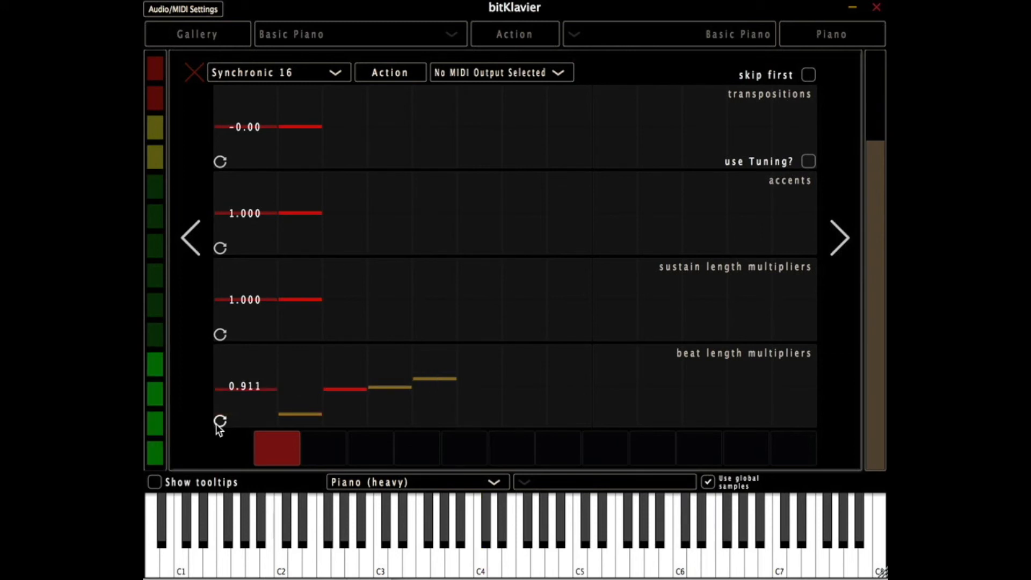
click(218, 423)
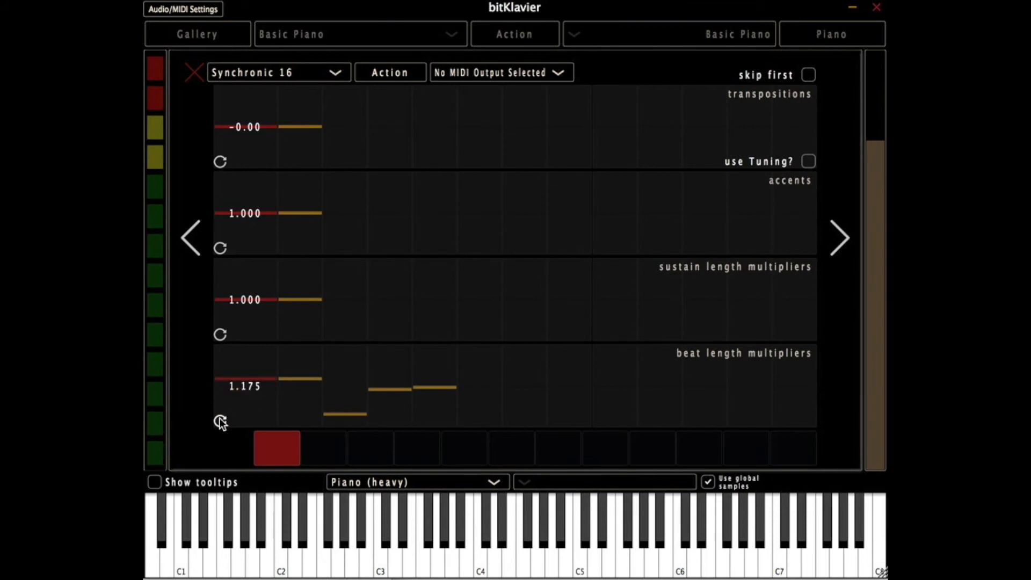
click(224, 421)
click(223, 421)
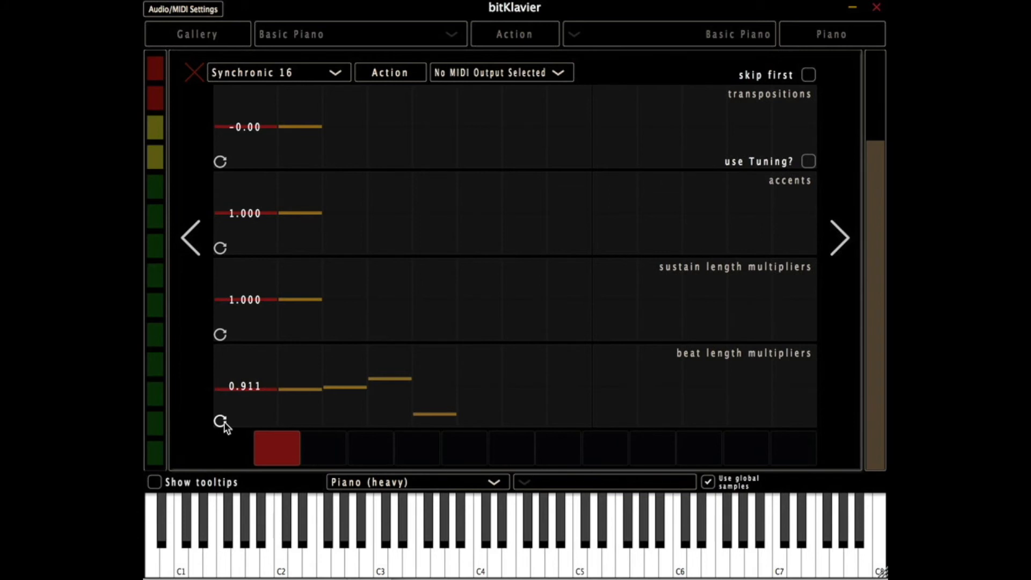
click(223, 422)
click(222, 421)
click(223, 422)
click(222, 422)
click(223, 422)
click(222, 422)
click(223, 421)
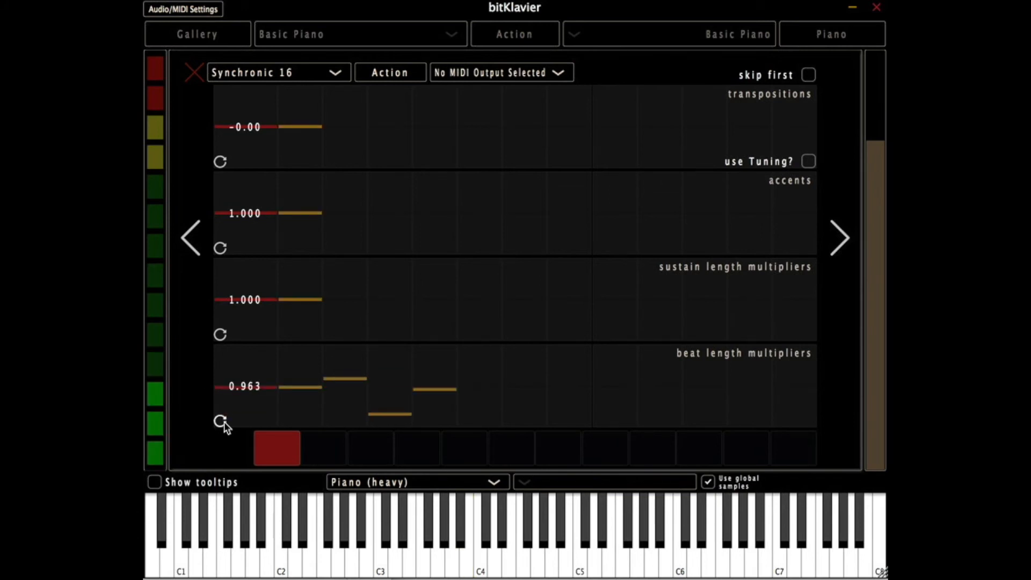
- Clear the rotated beat length multipliers pattern, leaving only the default step
click(325, 407)
double_click(325, 406)
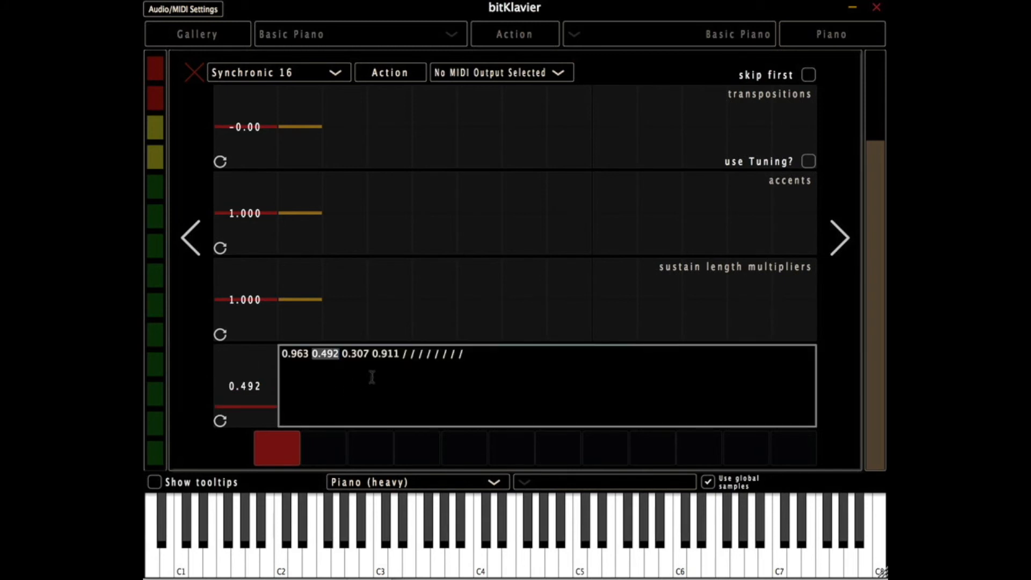
drag(502, 354, 323, 353)
key(BackSpace)
key(BackSpace)
key(BackSpace)
key(BackSpace)
key(BackSpace)
key(BackSpace)
key(BackSpace)
key(BackSpace)
key(BackSpace)
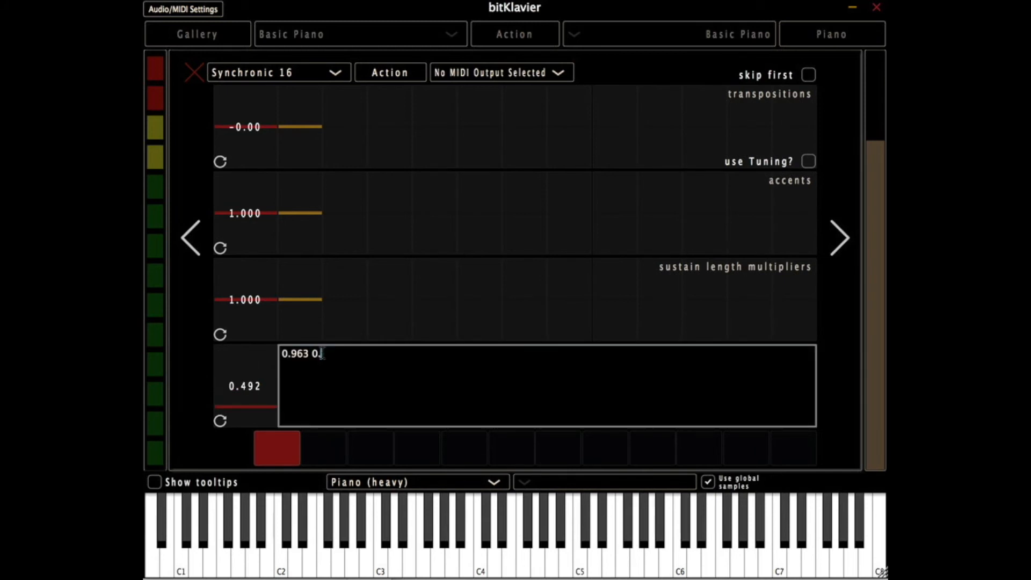
key(Return)
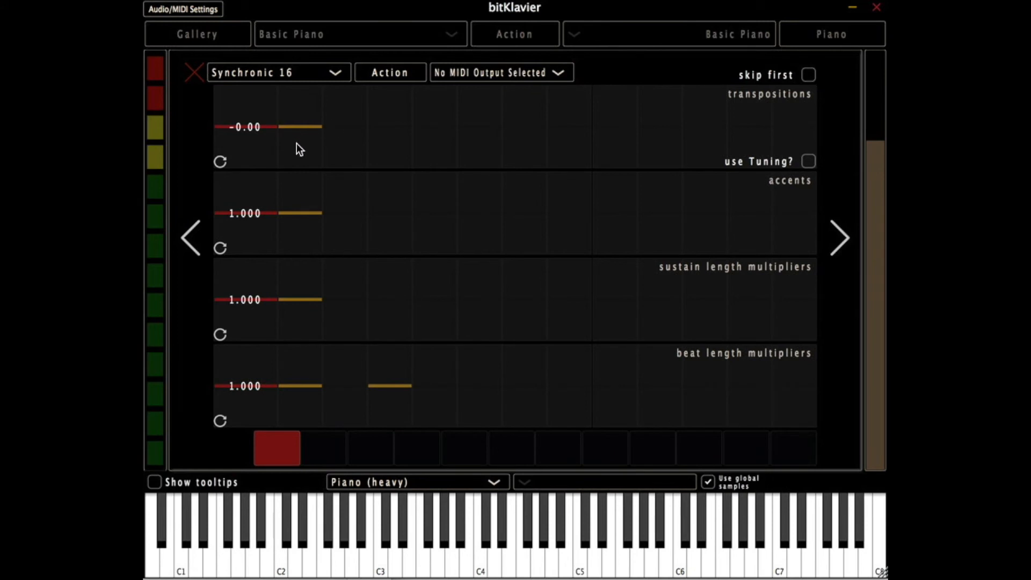
- Draw a four-step transpositions pattern of small upward and downward shifts, and turn skip first on and off again
drag(296, 143, 456, 134)
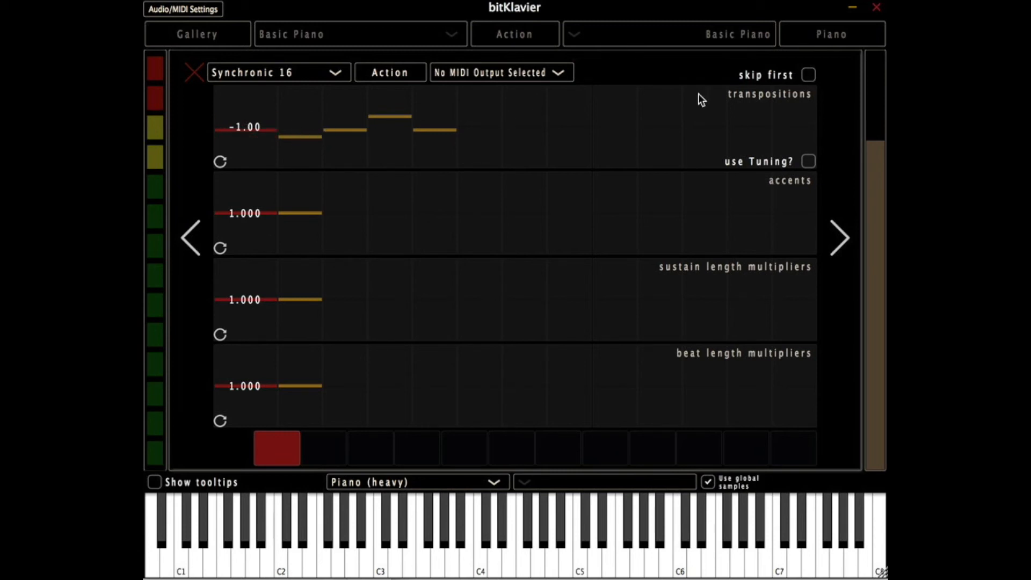
click(804, 76)
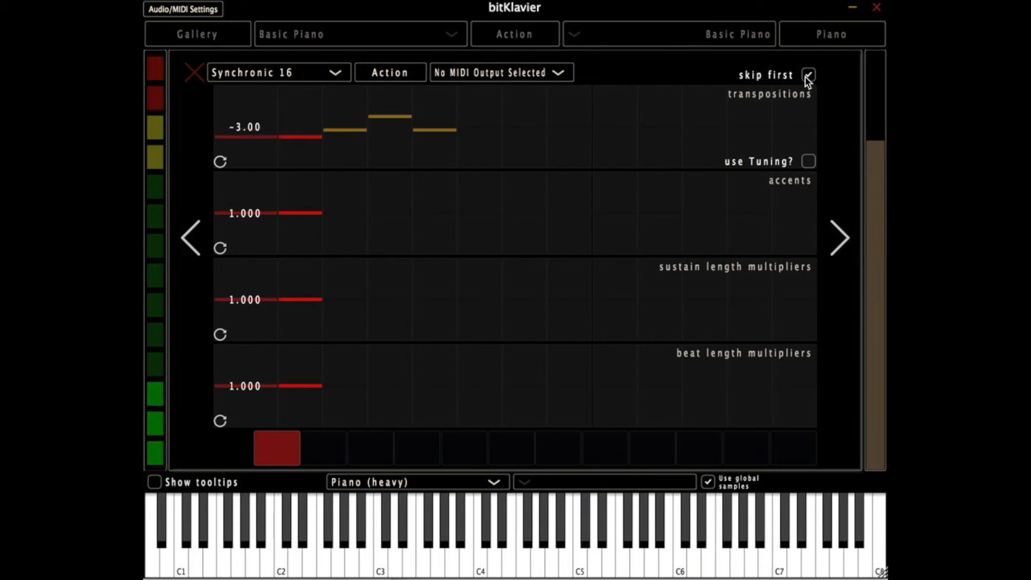
click(807, 76)
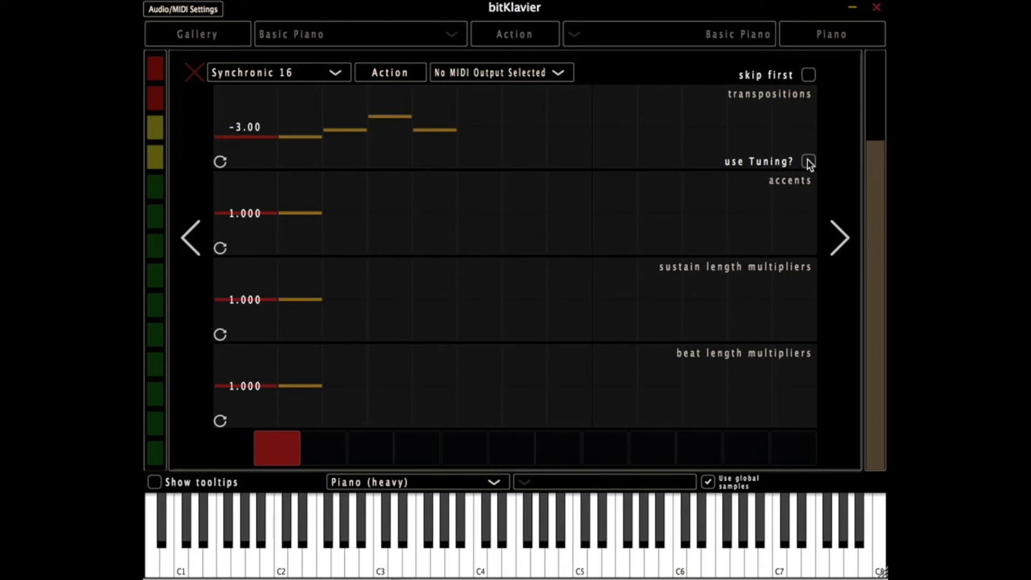
- Close the Synchronic editor and open the Tuning module to view its settings
click(192, 72)
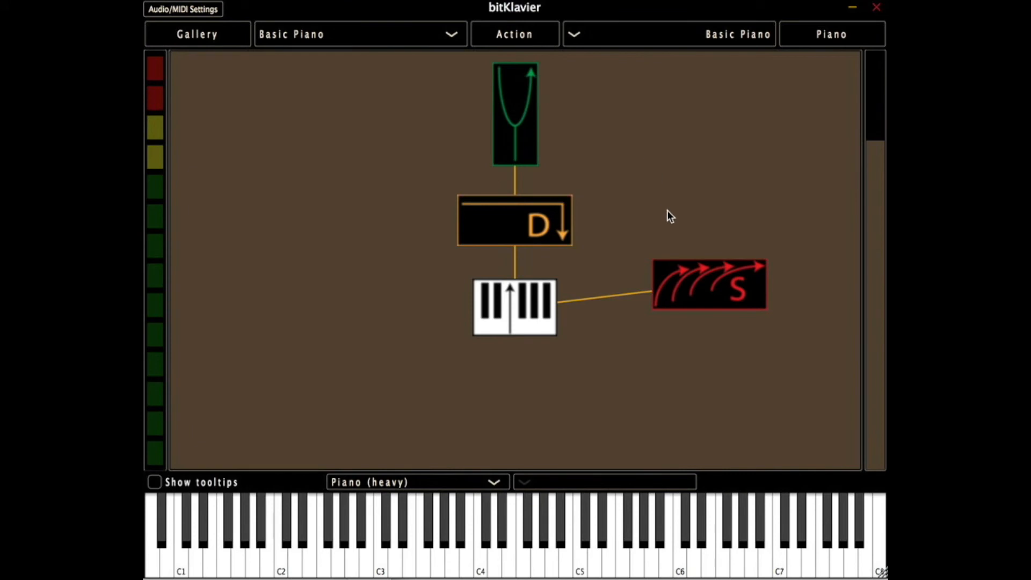
double_click(708, 285)
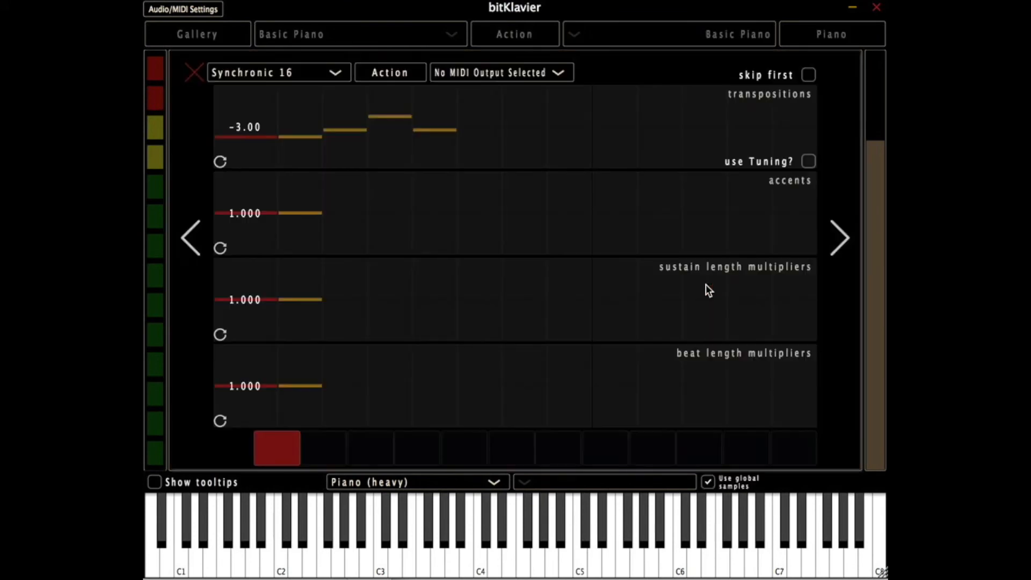
click(194, 70)
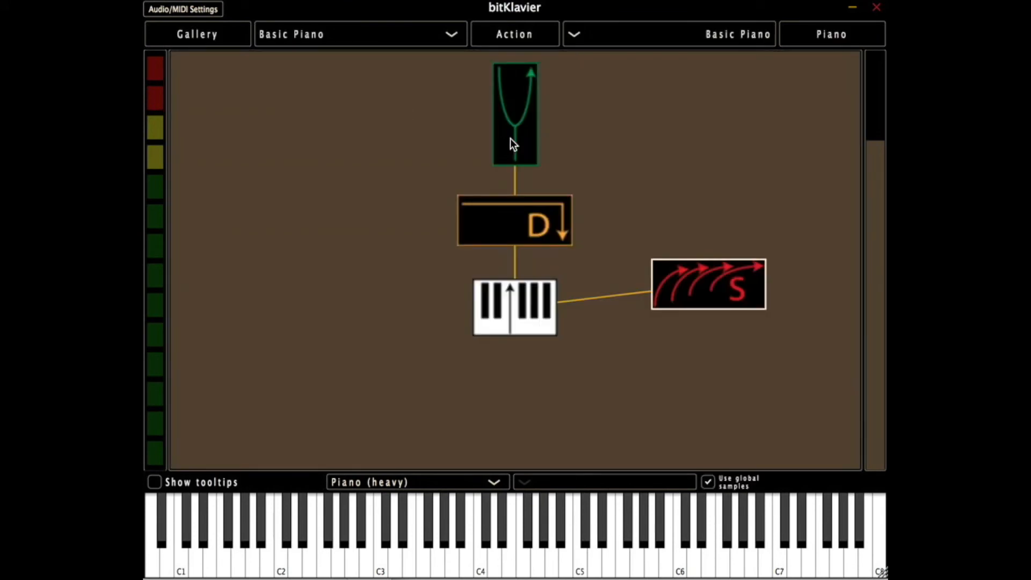
click(620, 144)
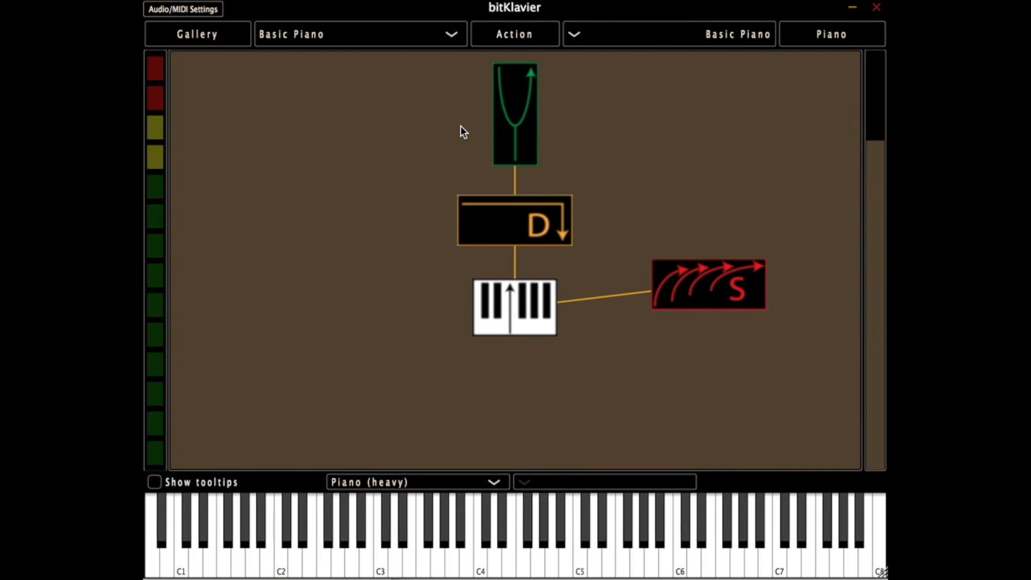
double_click(522, 124)
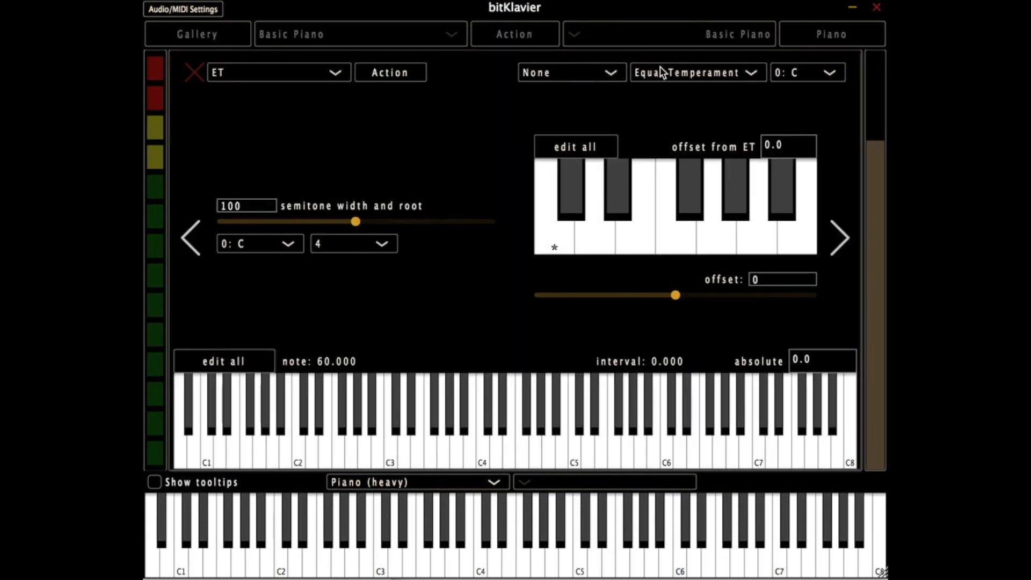
- Close the Tuning editor and delete the Synchronic module from the piano
click(196, 69)
click(706, 281)
key(Delete)
- Change the Tuning module's temperament from Equal Temperament to Utonal
double_click(528, 152)
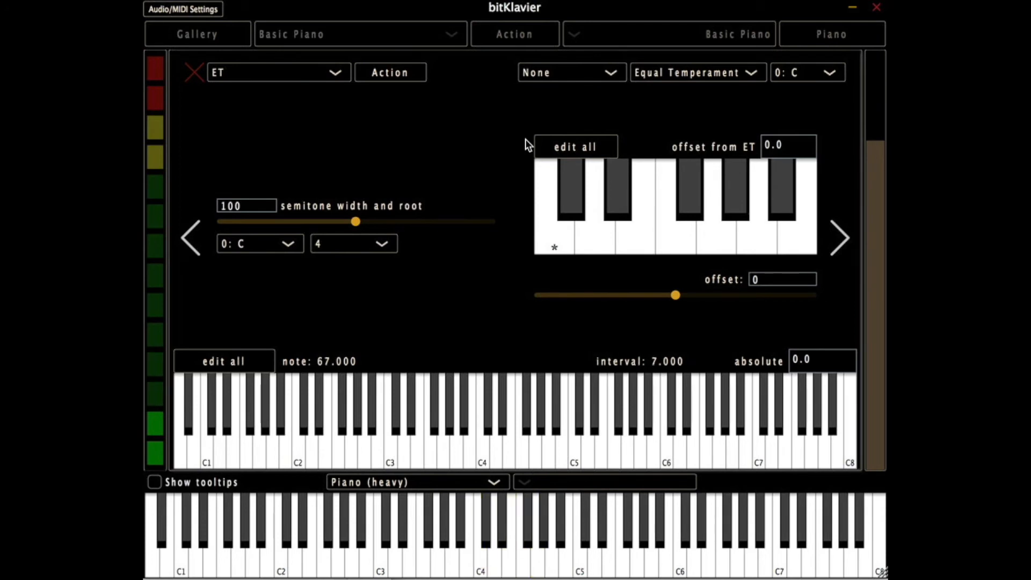
click(668, 73)
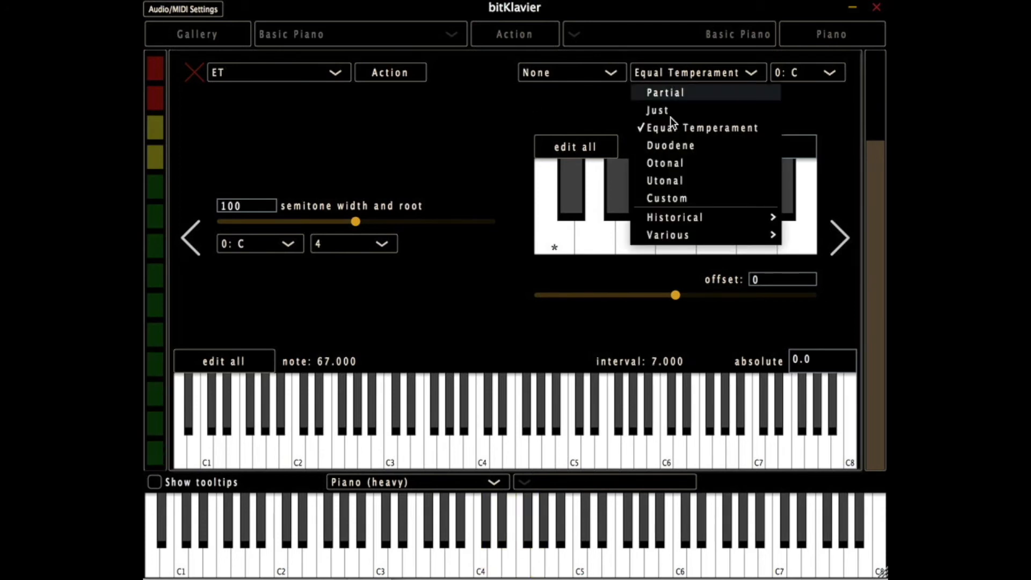
click(669, 181)
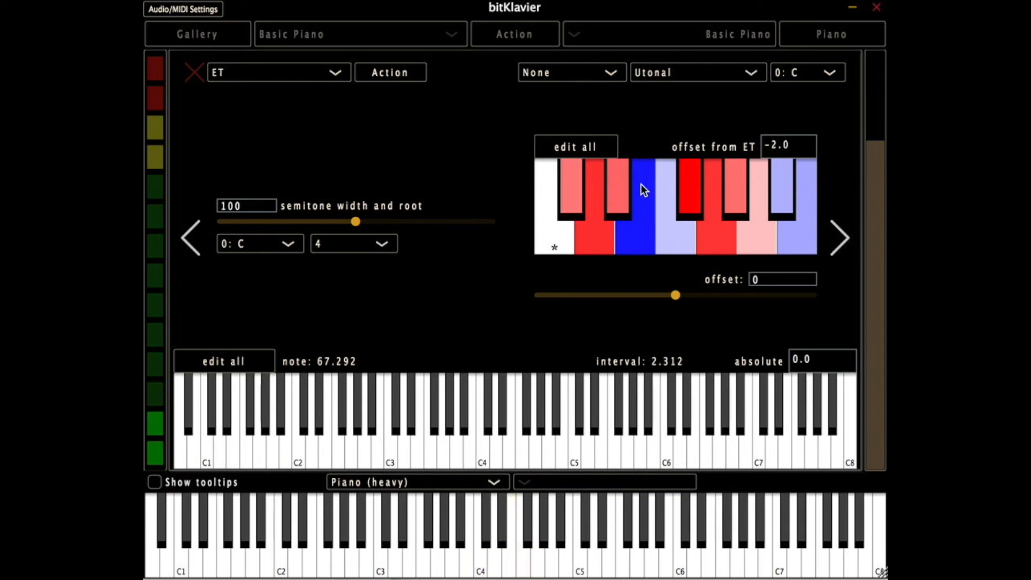
- Close the Tuning editor, add a Synchronic module linked to the keymap and the Tuning module, and open its editor
click(193, 73)
click(706, 226)
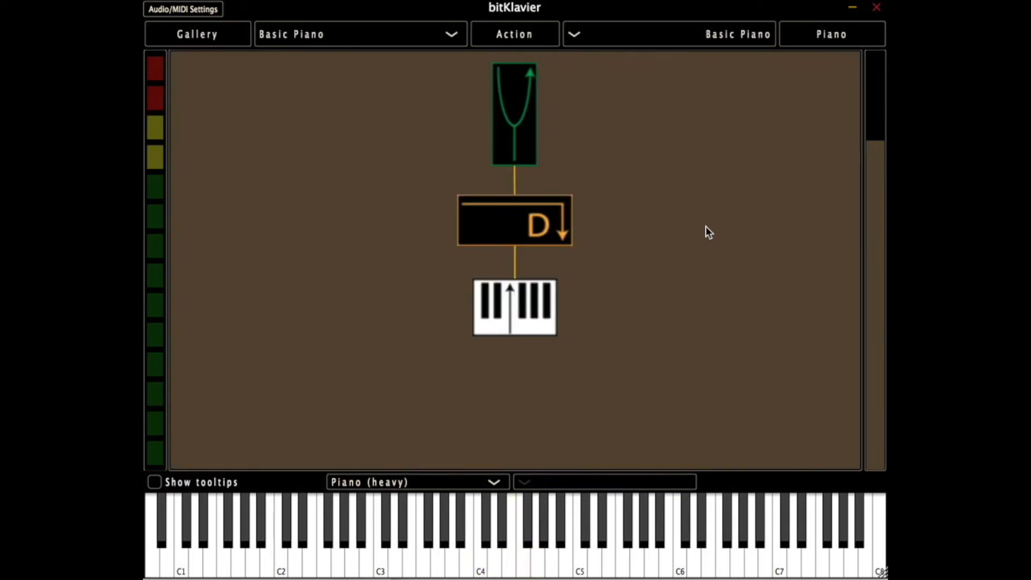
key(s)
drag(512, 301, 520, 117)
click(785, 250)
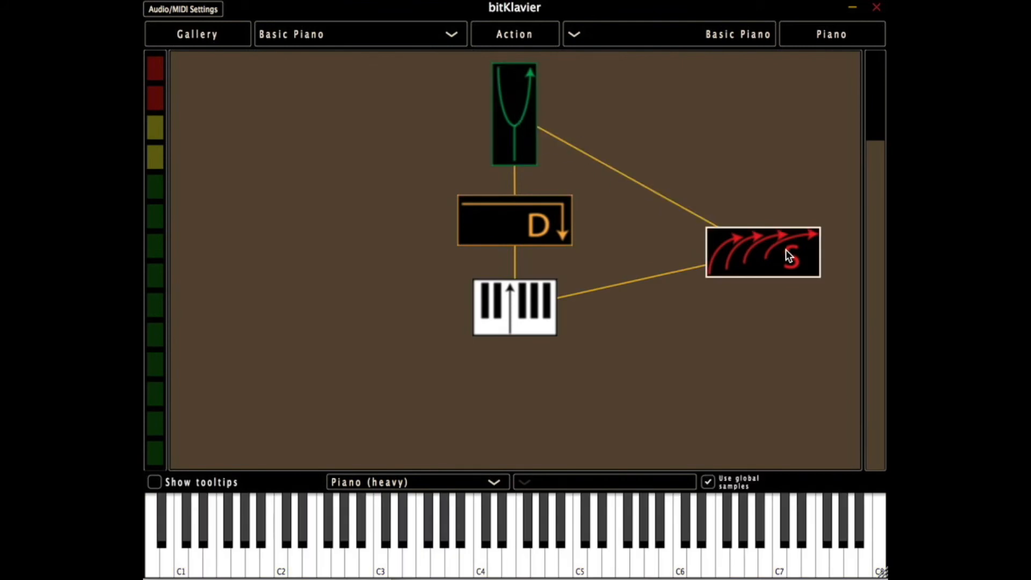
click(785, 251)
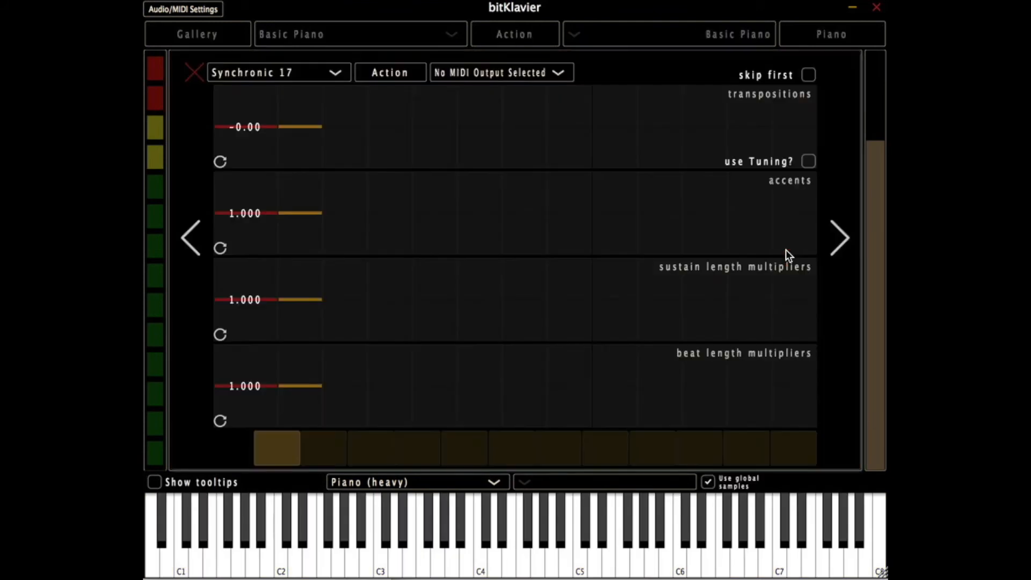
- Set the Synchronic transpositions pattern to 0 4 7 and turn on use Tuning
double_click(308, 137)
drag(413, 95, 255, 95)
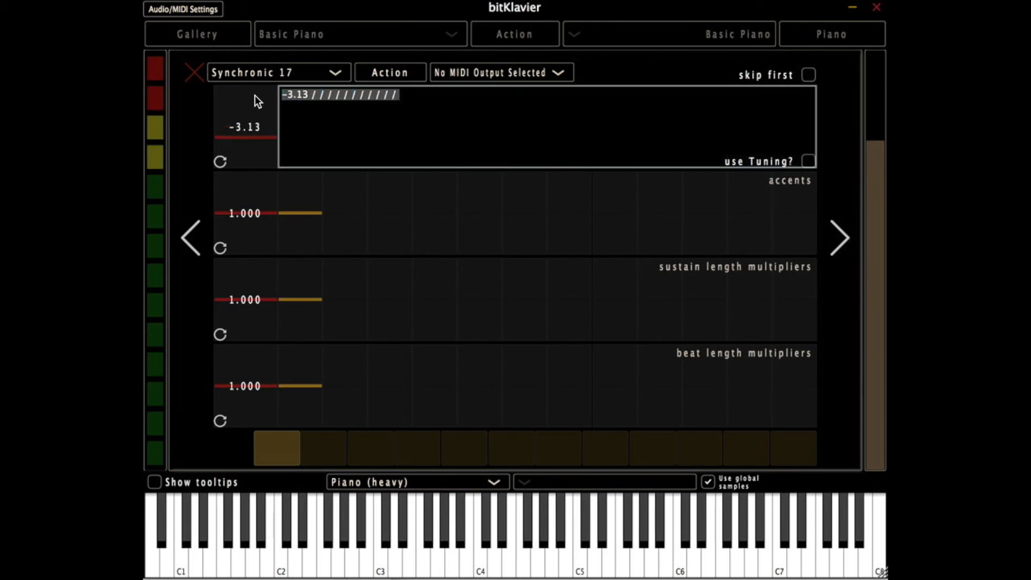
text(0)
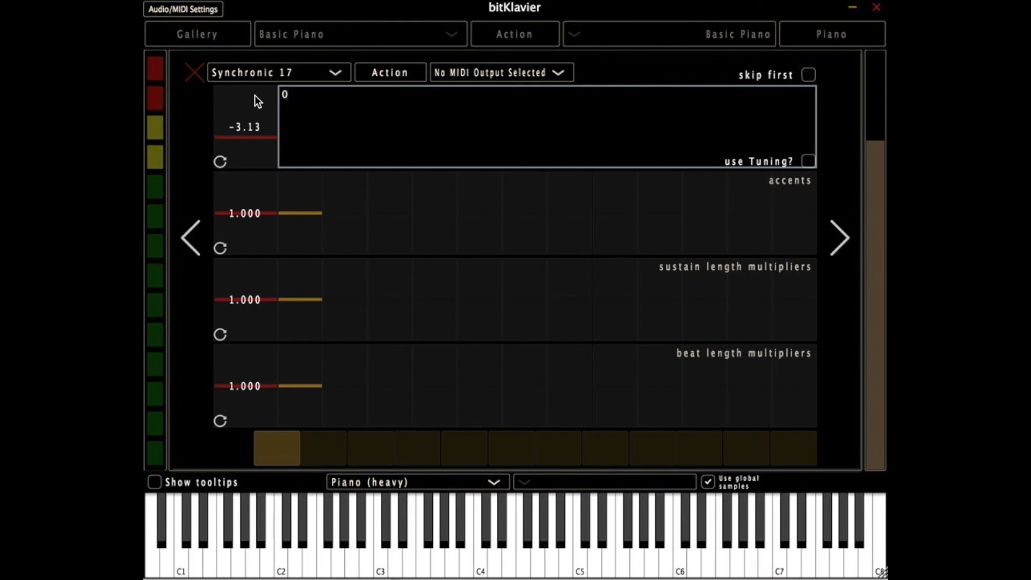
text(4 7)
key(Return)
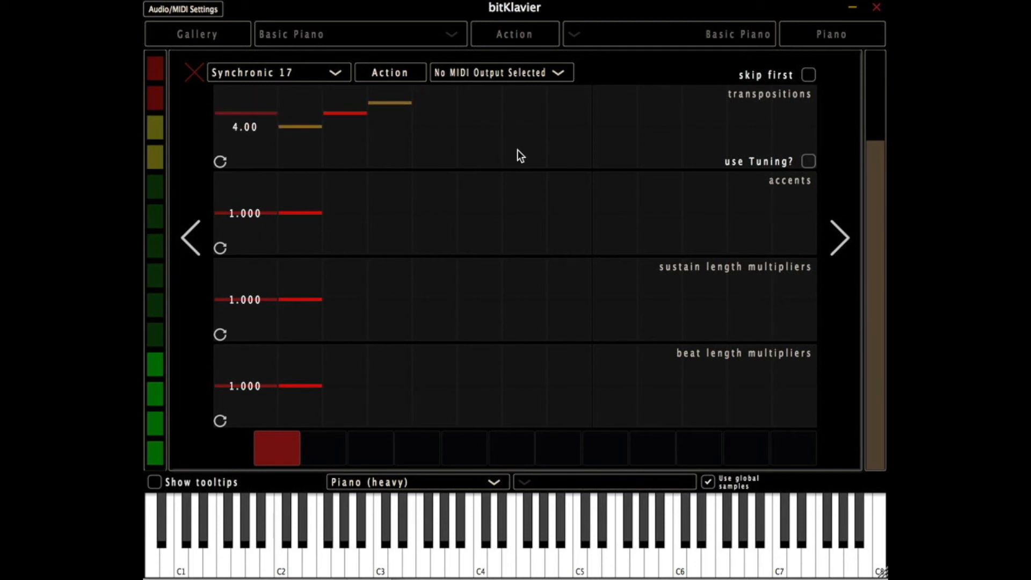
click(809, 161)
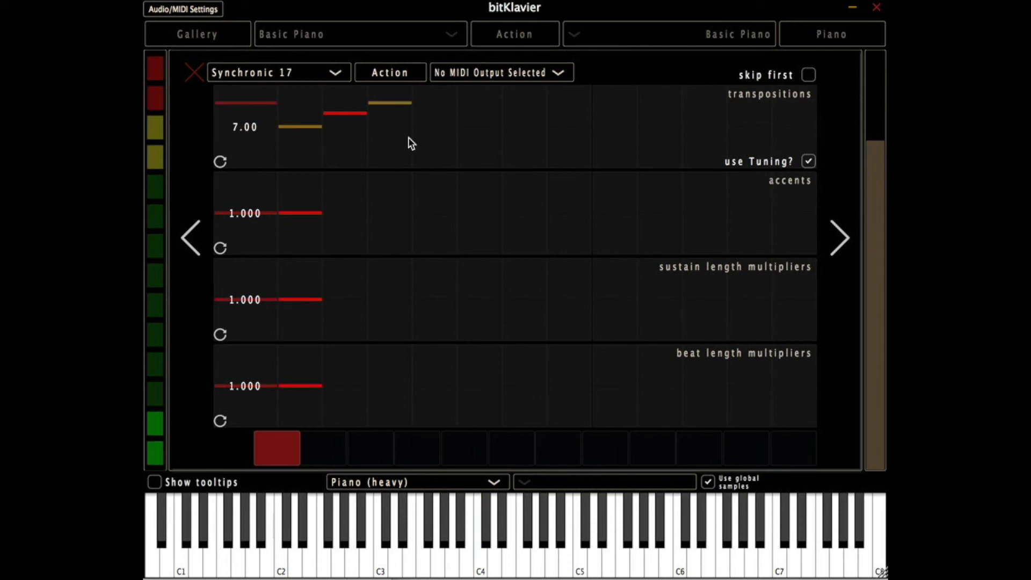
- Close the Synchronic editor, set the Tuning module's temperament to Equal Temperament, and close the Tuning editor
click(194, 75)
double_click(502, 115)
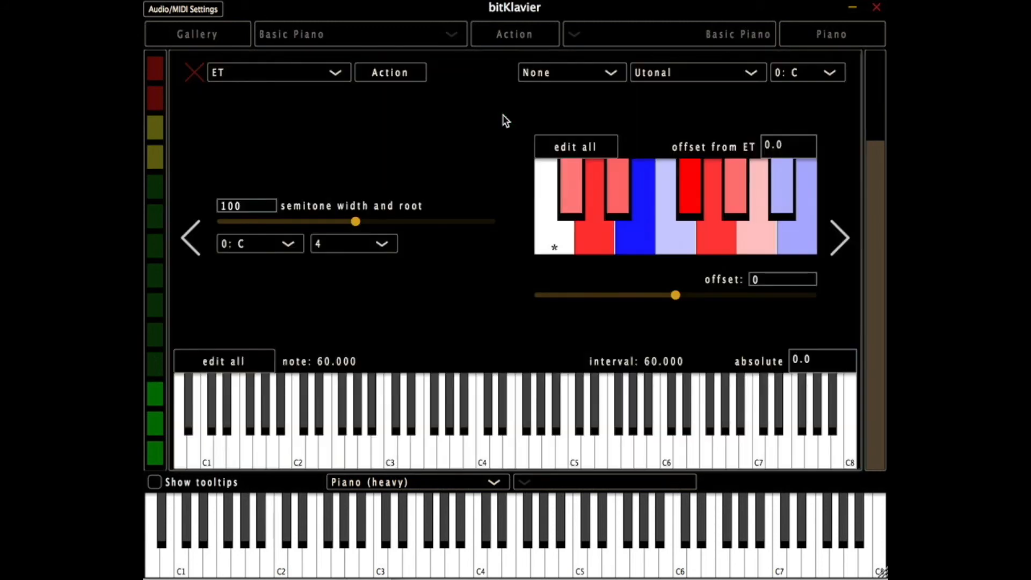
click(647, 78)
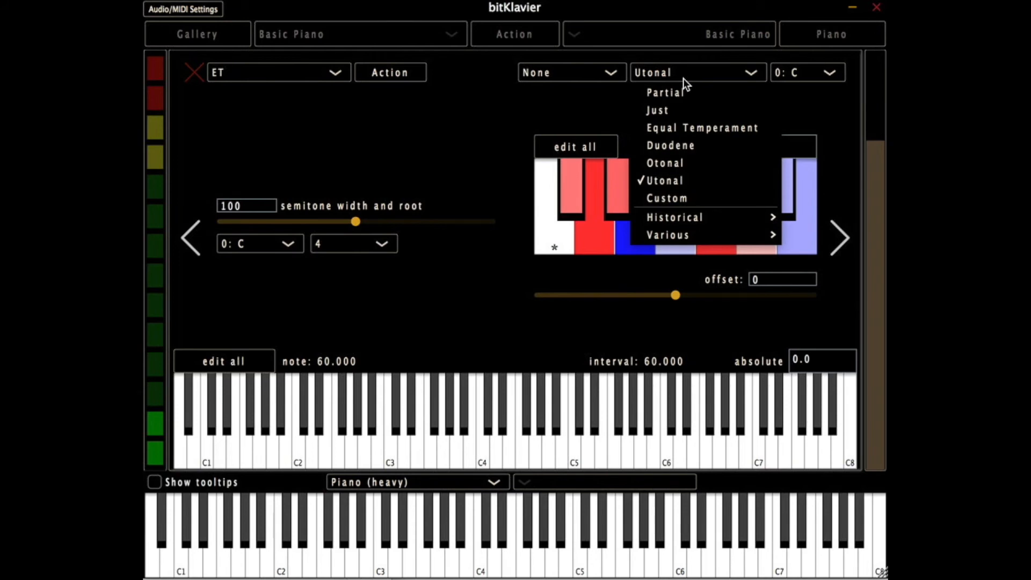
click(656, 127)
click(194, 74)
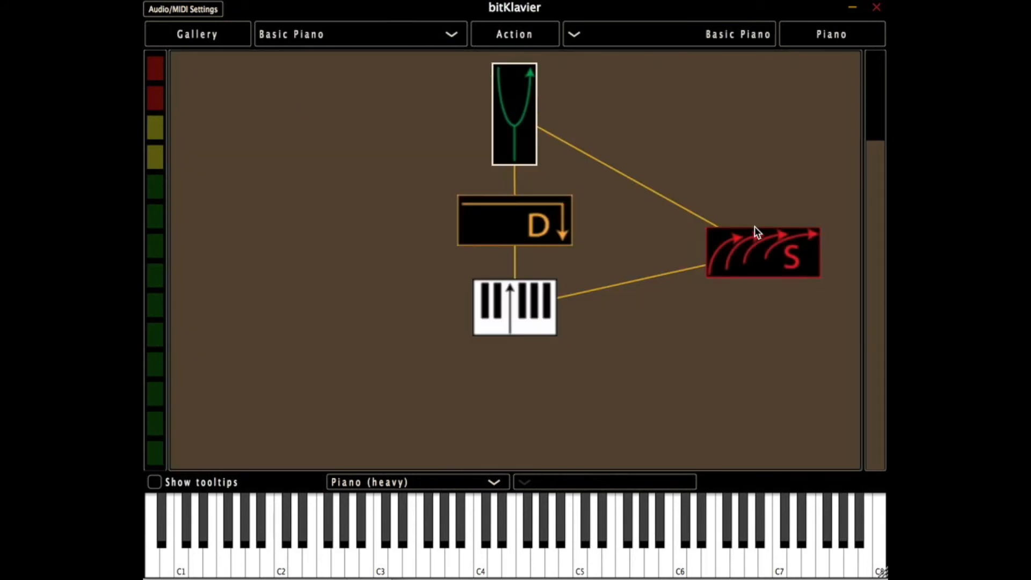
- Reopen the Synchronic editor and replace the transpositions with a single-step chord of [0 4 7 12]
double_click(754, 255)
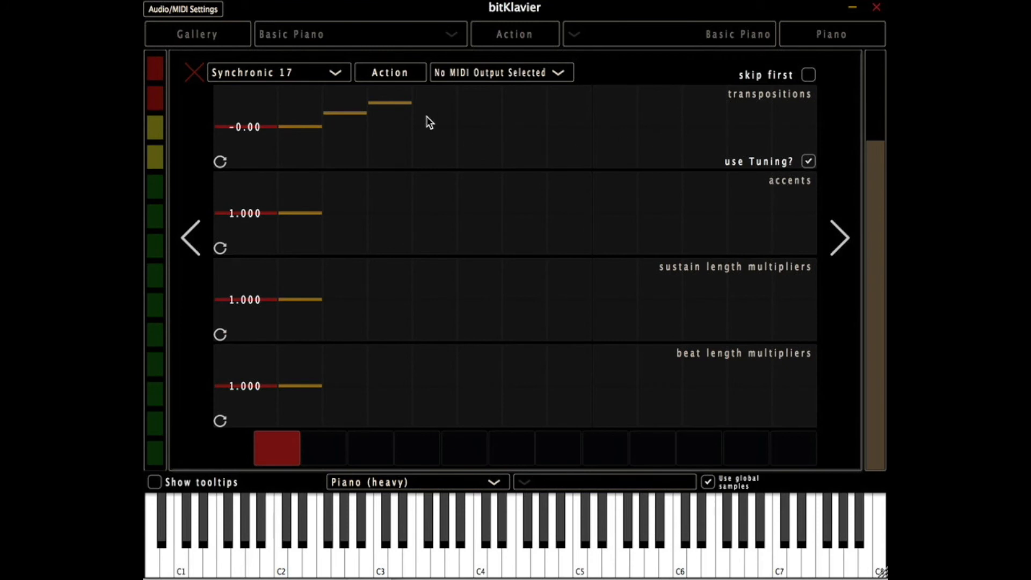
double_click(346, 144)
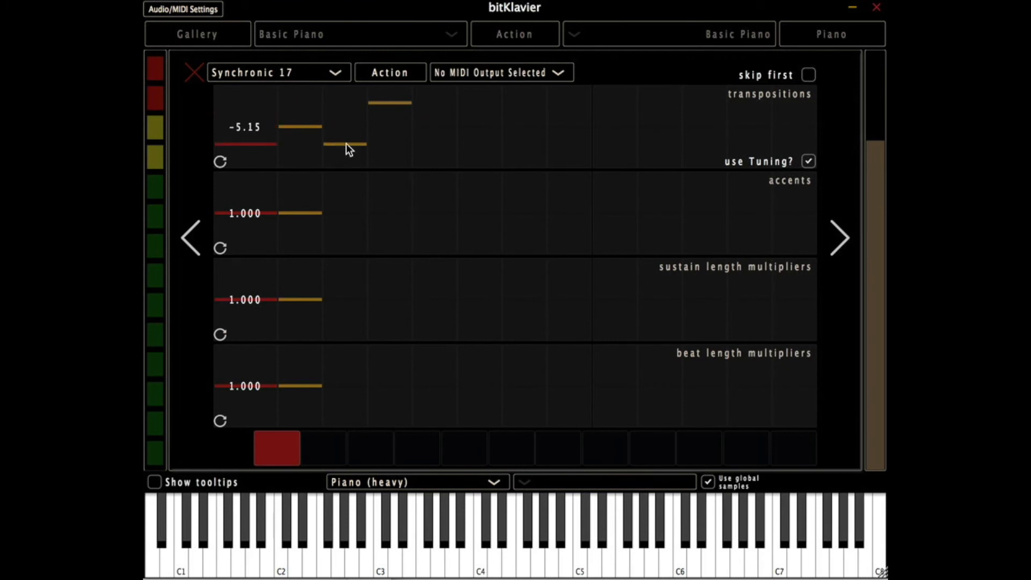
key(ctrl+a)
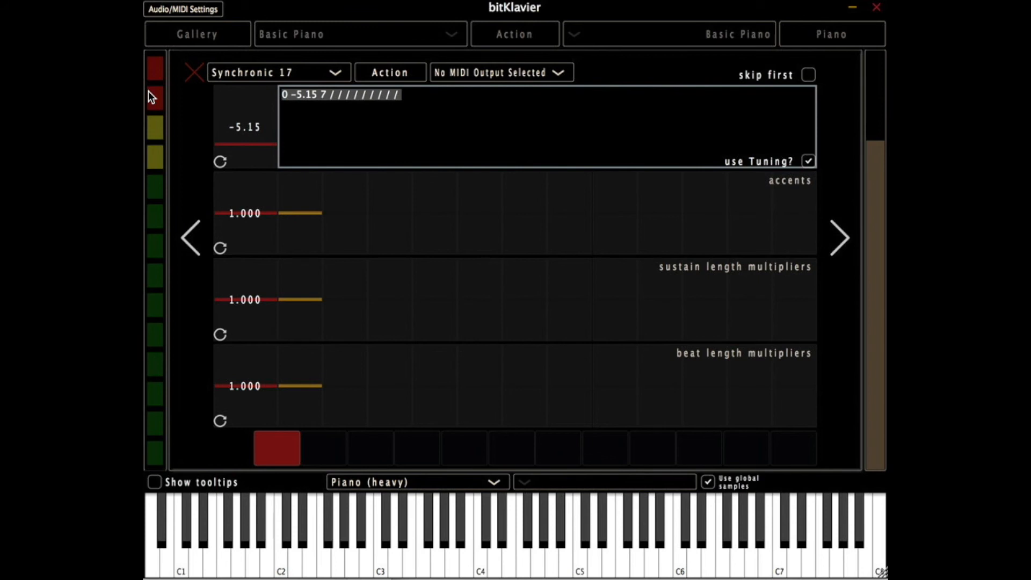
text(1 3 4)
key(BackSpace)
key(BackSpace)
key(BackSpace)
key(BackSpace)
key(BackSpace)
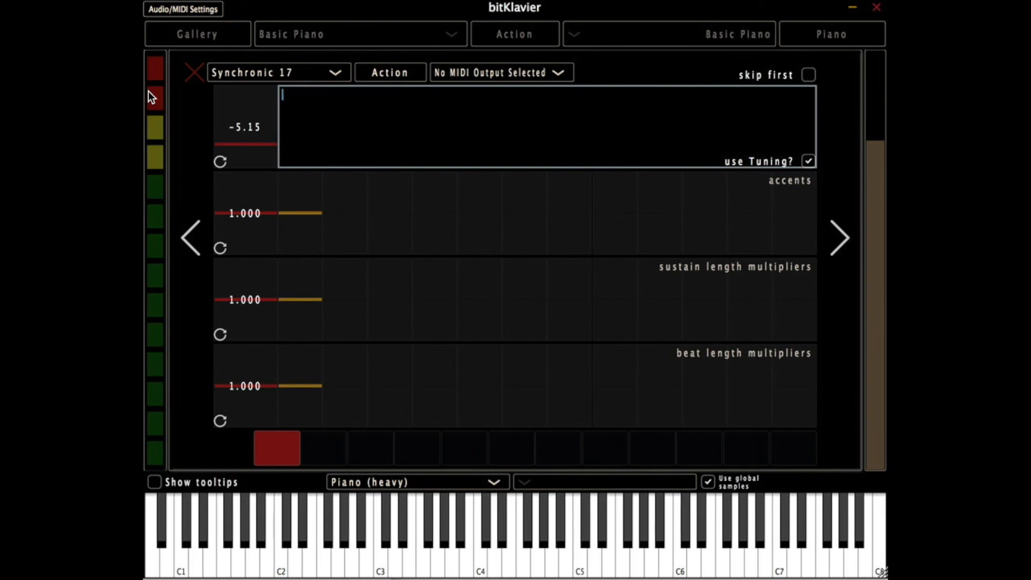
text([)
text(0 4 7 12])
key(Return)
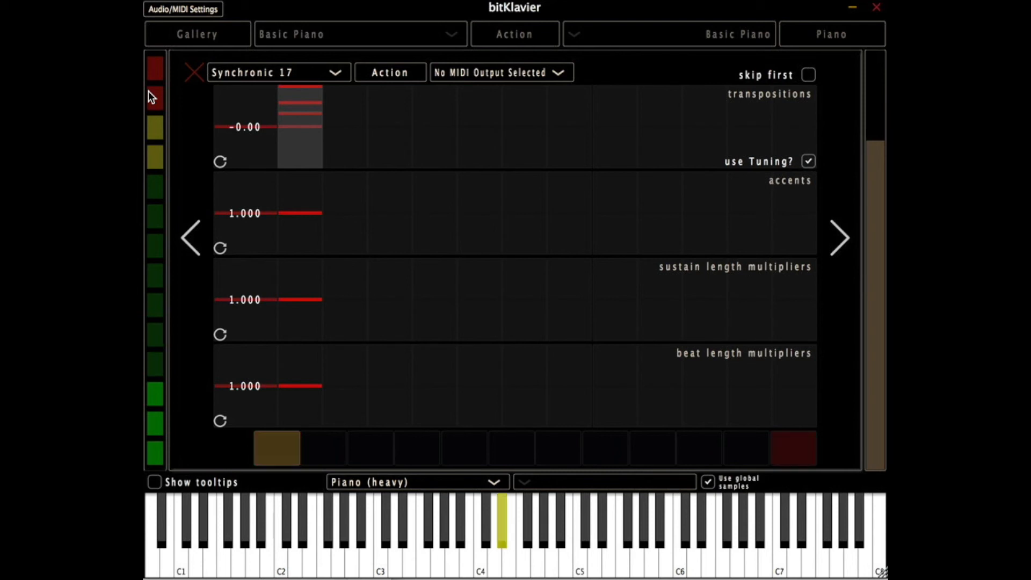
- Replace the transpositions with a single-step microtonal cluster of .1 .2 .3 .4 .5 .6 .7 .8
double_click(331, 120)
key(super+a)
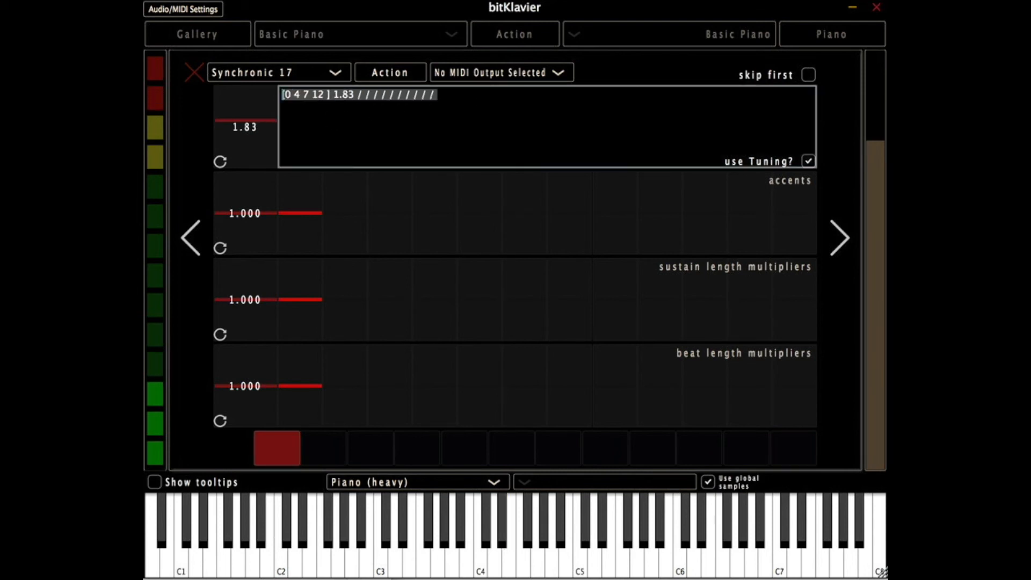
click(391, 113)
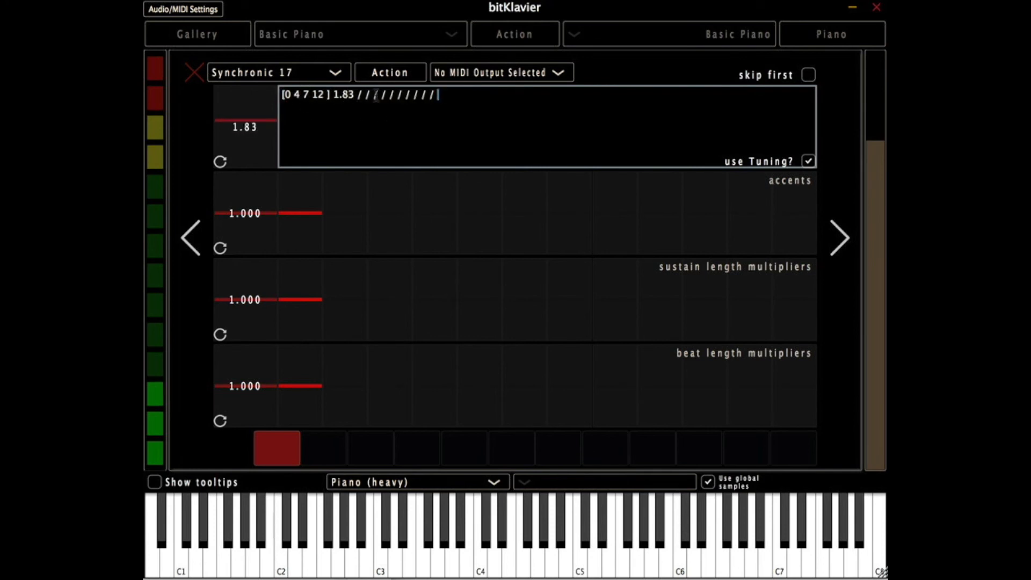
drag(458, 97, 256, 97)
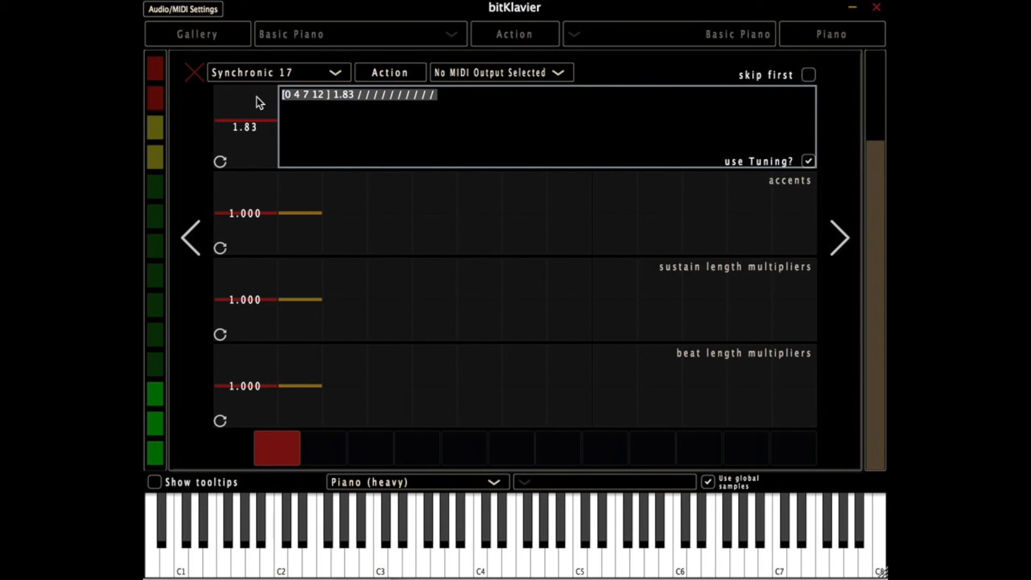
text([)
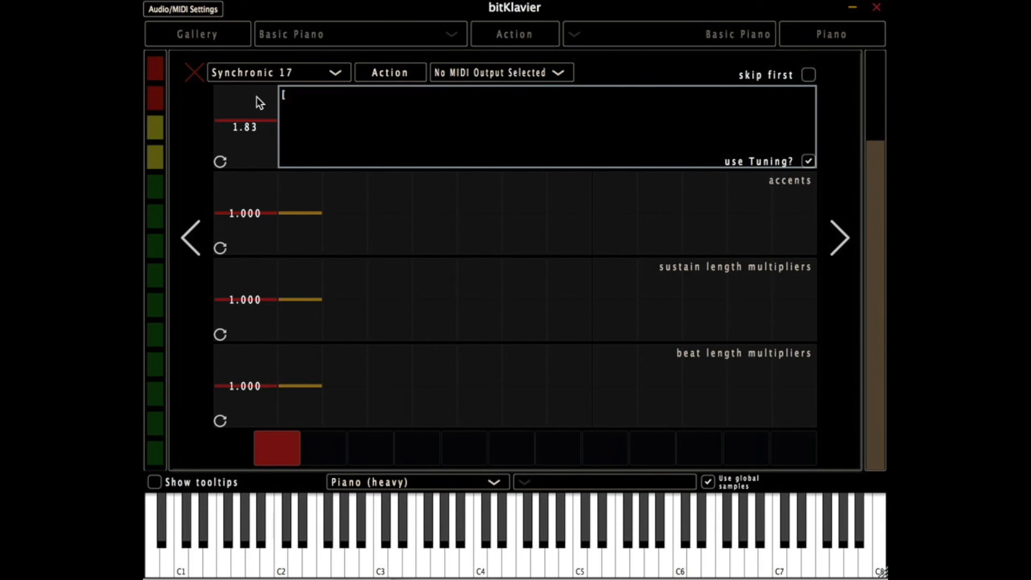
text(.1 .2 .3 .4 .5 .6 .7 .8)
key(Return)
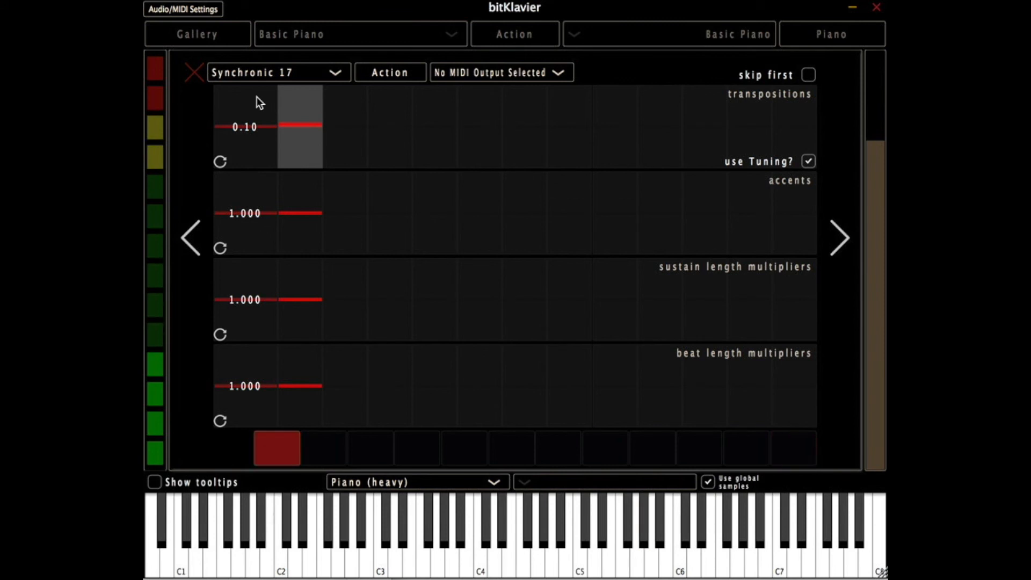
- Clear all values from the Synchronic transpositions pattern to reset it to the default
click(296, 117)
double_click(296, 120)
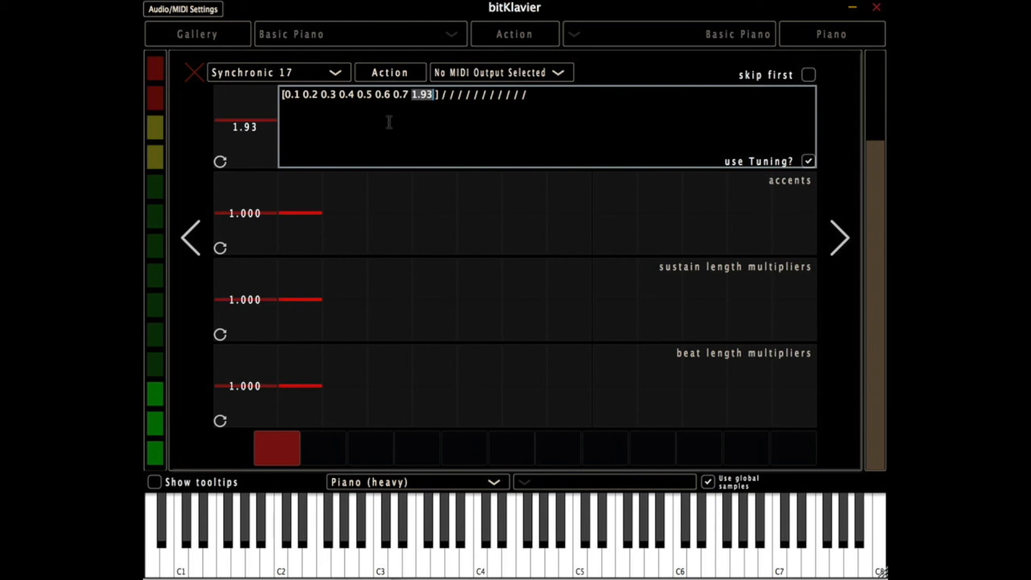
drag(540, 105, 282, 95)
key(BackSpace)
key(Return)
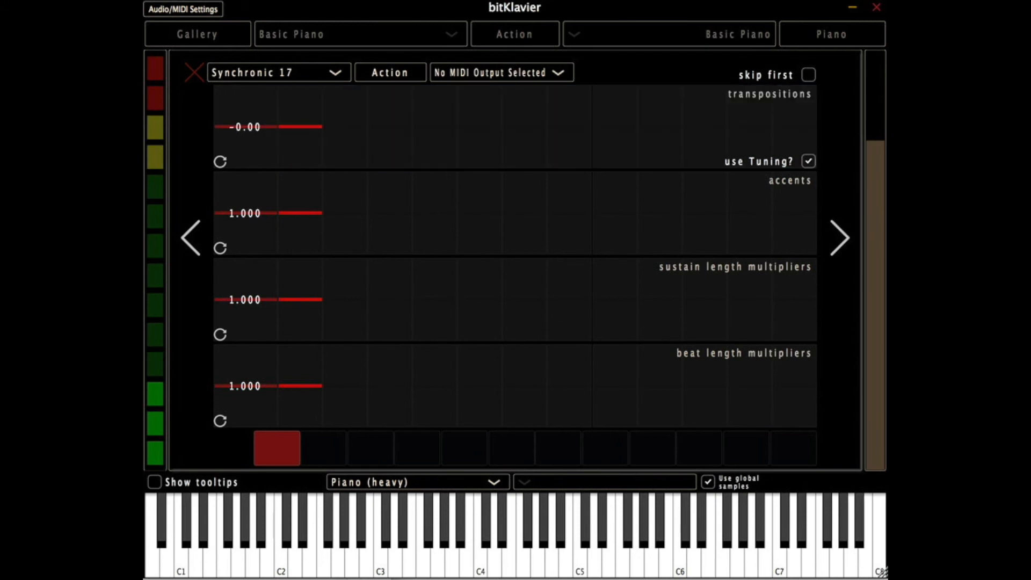
- Stack two extra transpositions on the first step, one above and one below, and set its base transposition to about 1.93
right_click(300, 105)
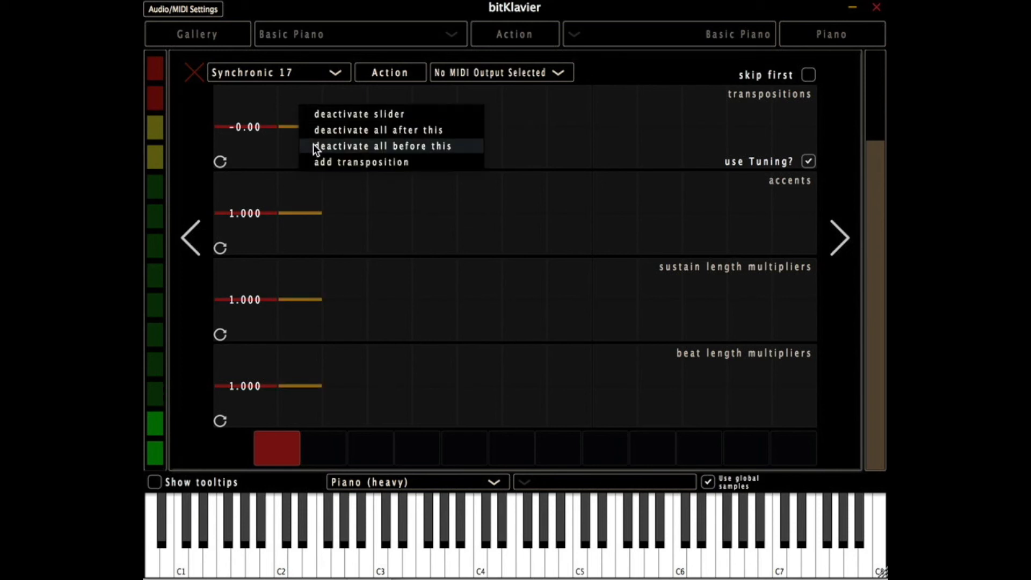
click(327, 161)
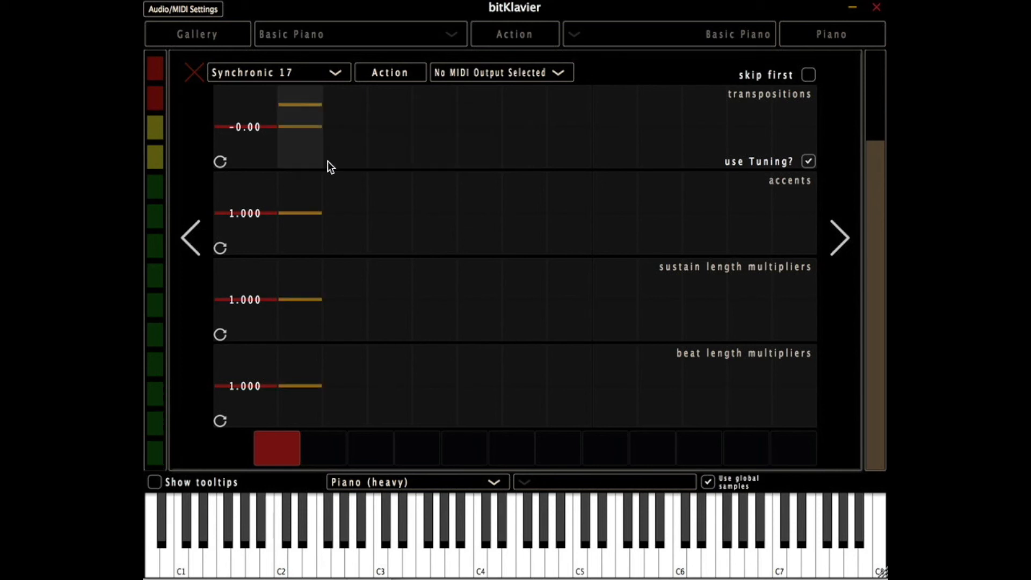
click(295, 117)
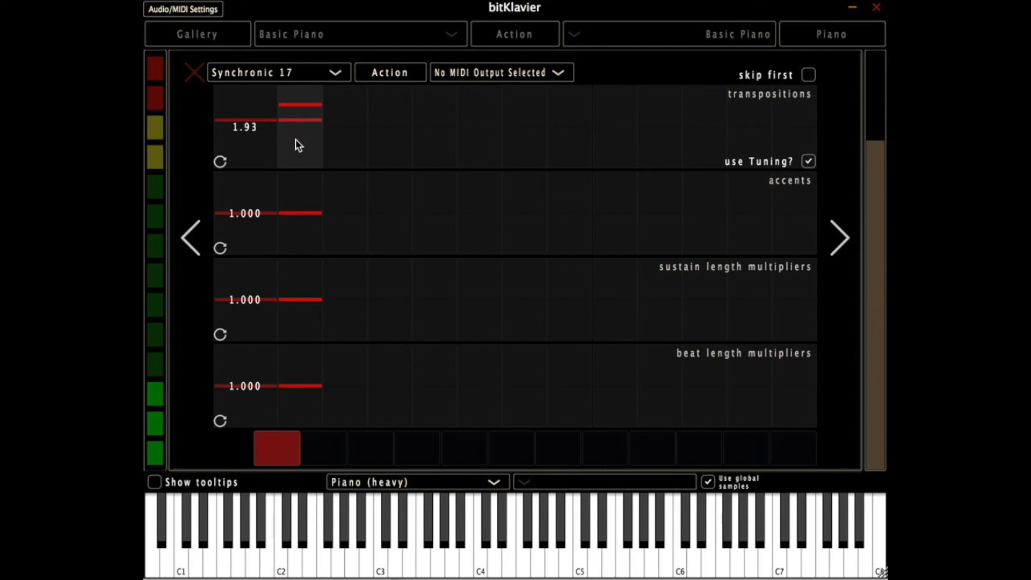
right_click(295, 140)
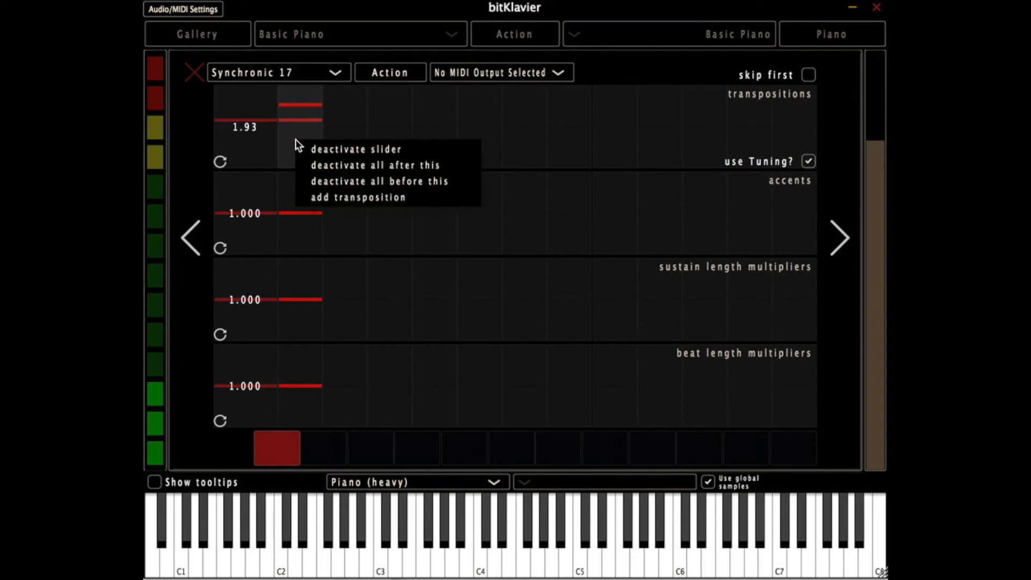
click(321, 197)
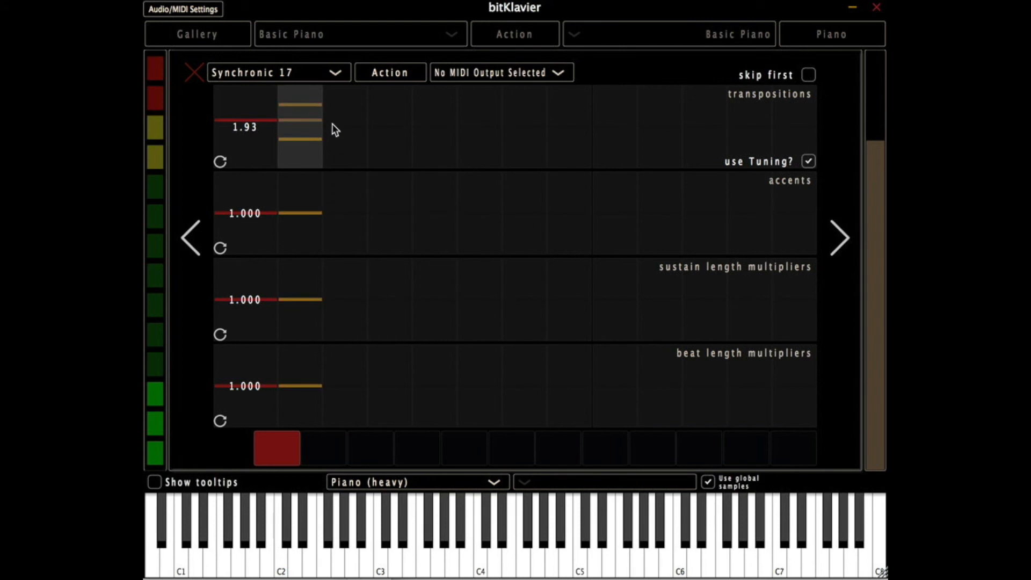
- Delete the stacked transposition values so the pattern returns to its default single step
double_click(298, 125)
key(ctrl+a)
key(BackSpace)
key(Return)
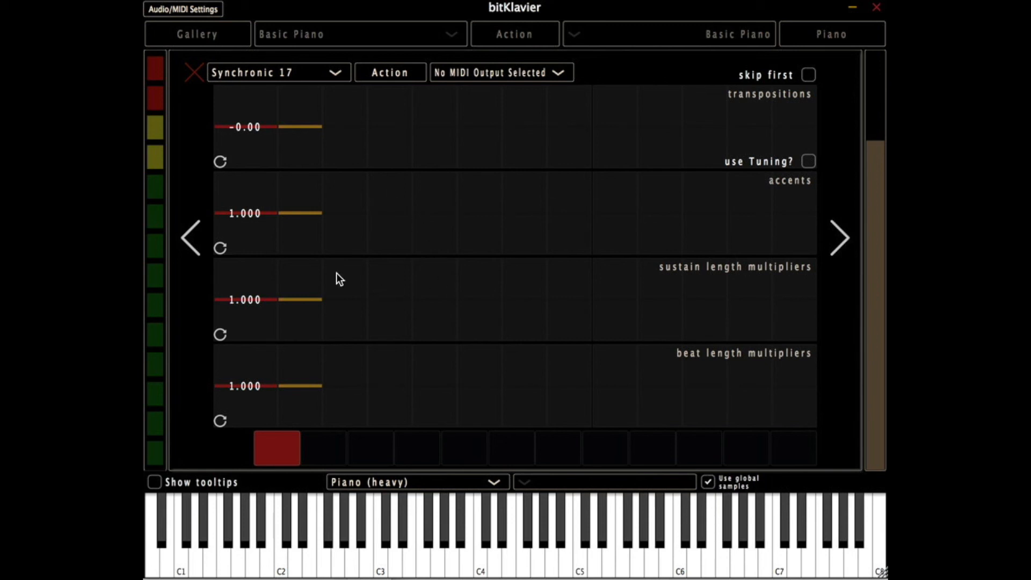
- Open the first Synchronic envelope, try an attack time of 1000 ms, and restore the attack time to 3 ms
click(269, 438)
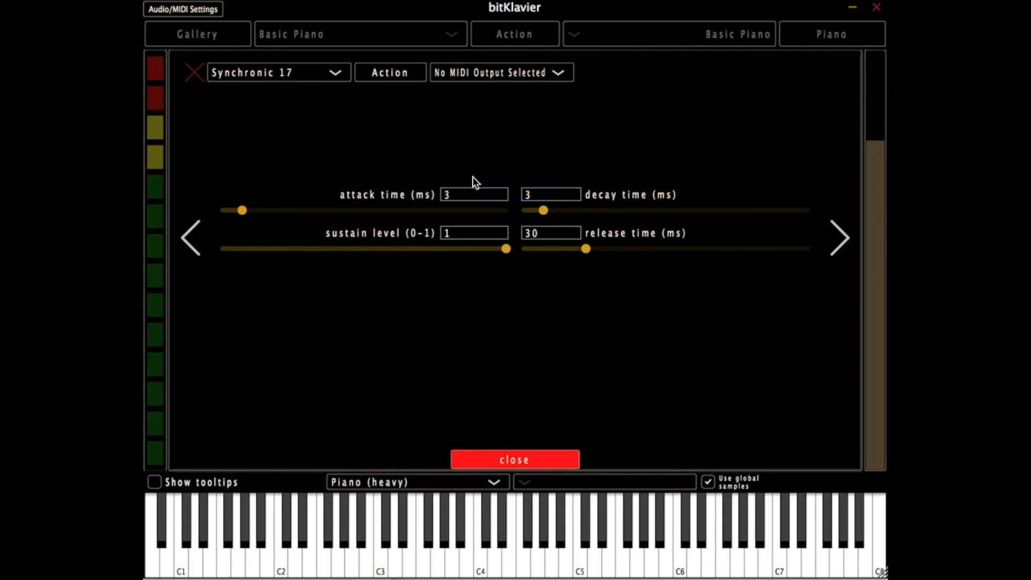
drag(240, 207, 270, 207)
text(1000)
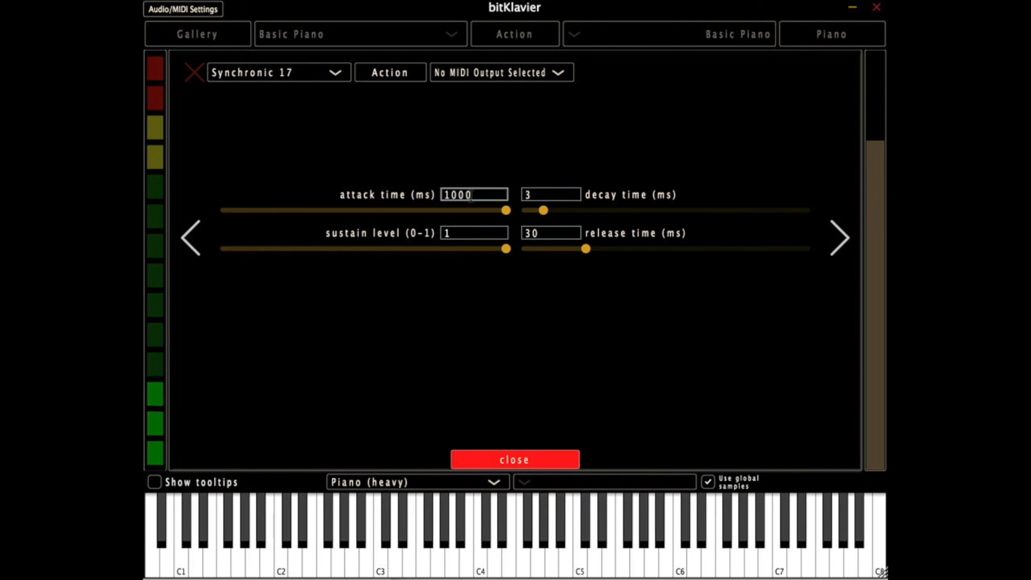
drag(468, 190, 388, 194)
text(3)
key(Return)
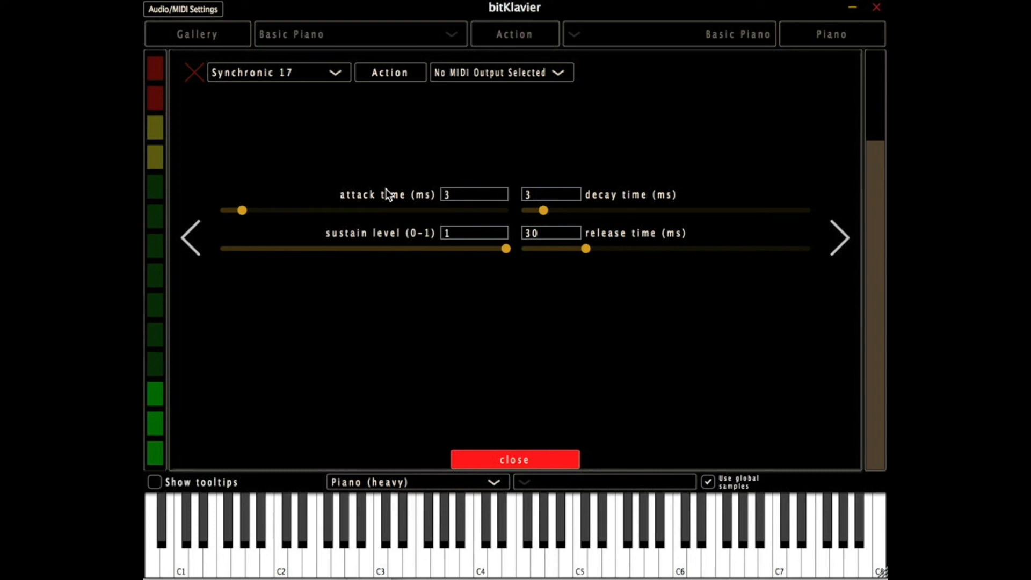
- Page forward from the envelope settings, close the envelope view, and leave the Synchronic editor
click(824, 236)
click(825, 236)
click(825, 236)
click(514, 458)
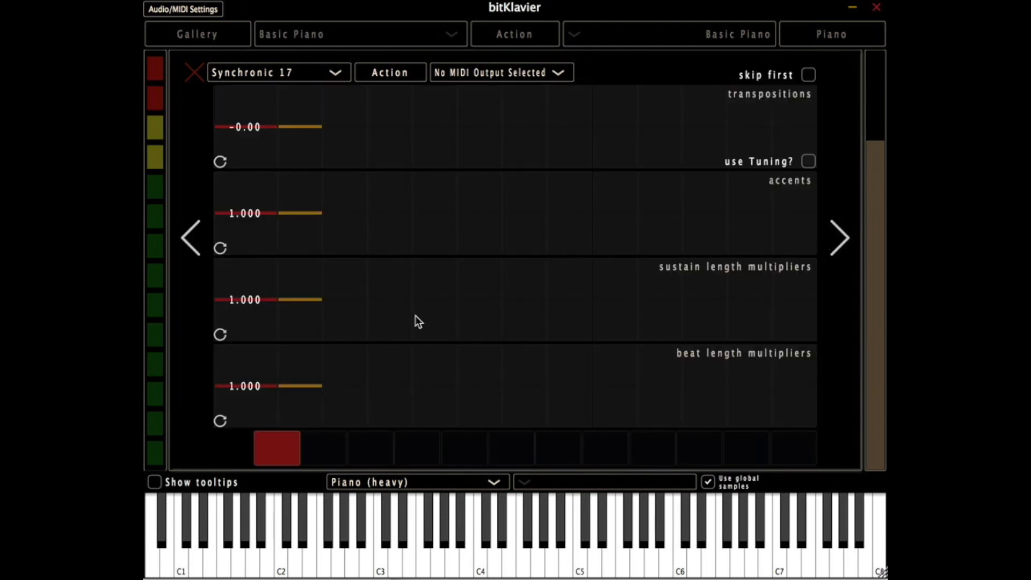
click(196, 74)
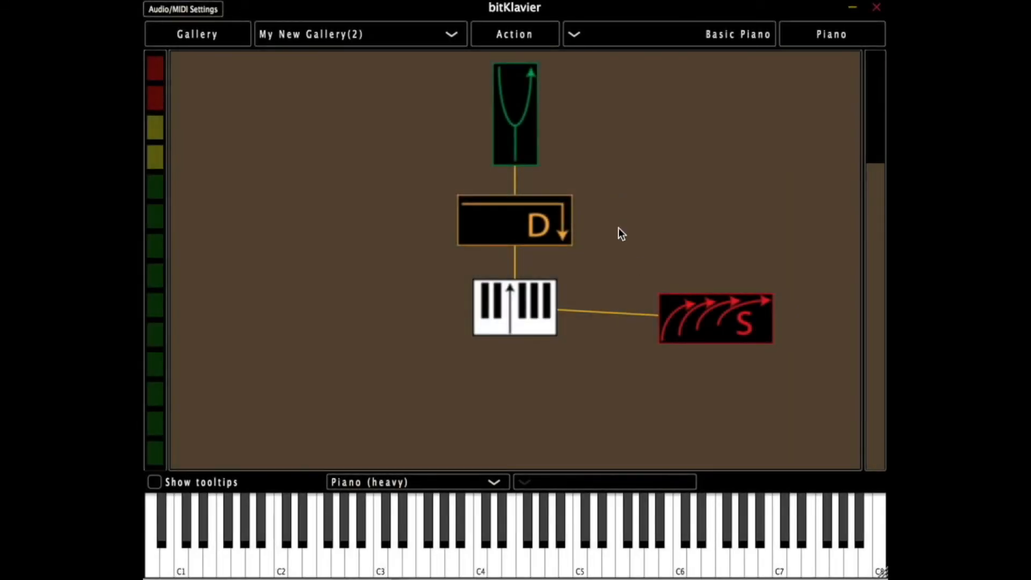
- Add several Tempo modules to the Basic Piano in the My New Gallery(2) gallery
click(533, 36)
mouse_move(532, 56)
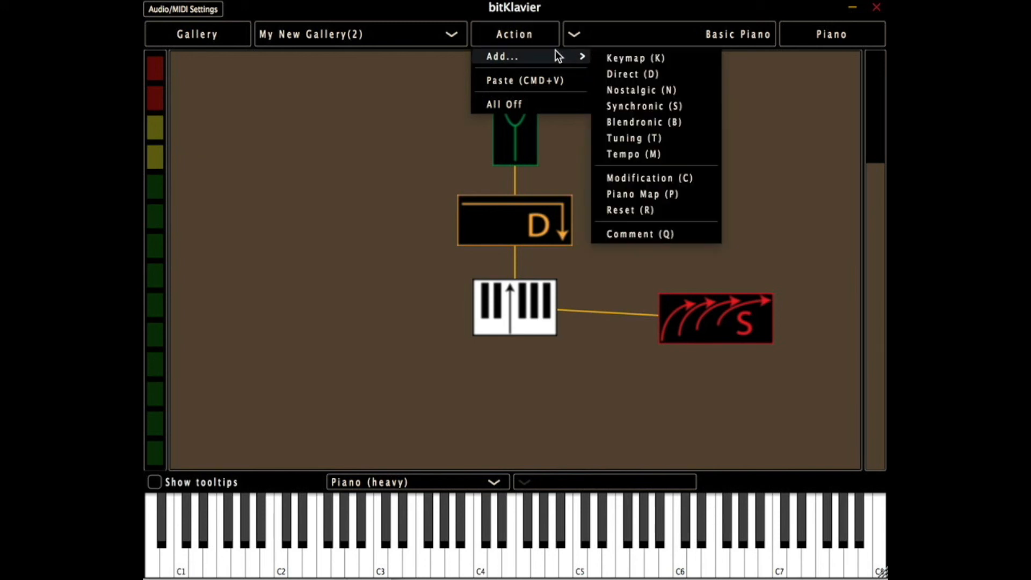
click(623, 154)
key(m)
key(m)
key(m)
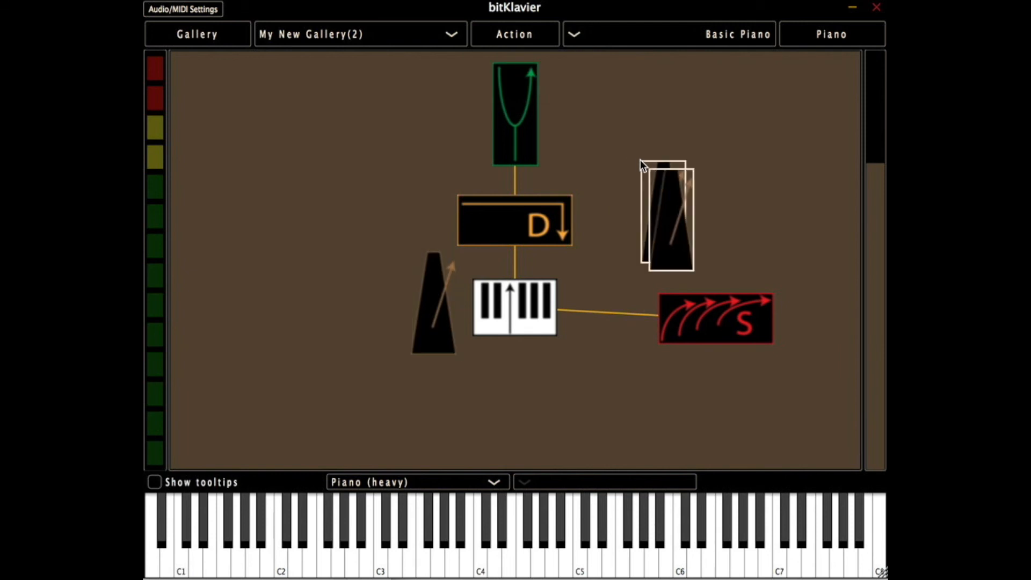
- Delete the surplus overlapping Tempo modules, then place the remaining one above Synchronic and connect the two
drag(623, 127, 707, 245)
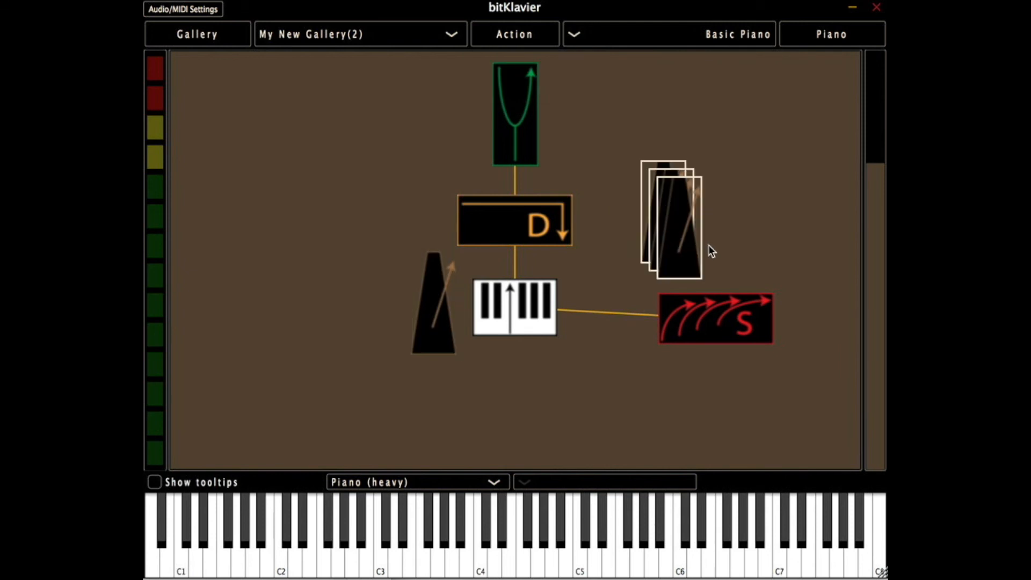
key(Delete)
drag(426, 327, 730, 296)
click(670, 169)
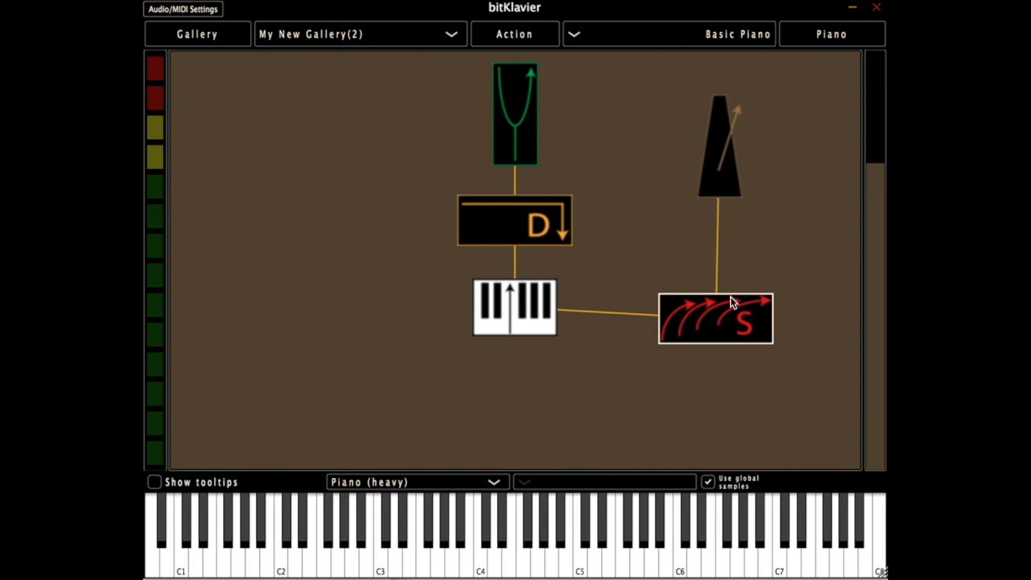
double_click(730, 296)
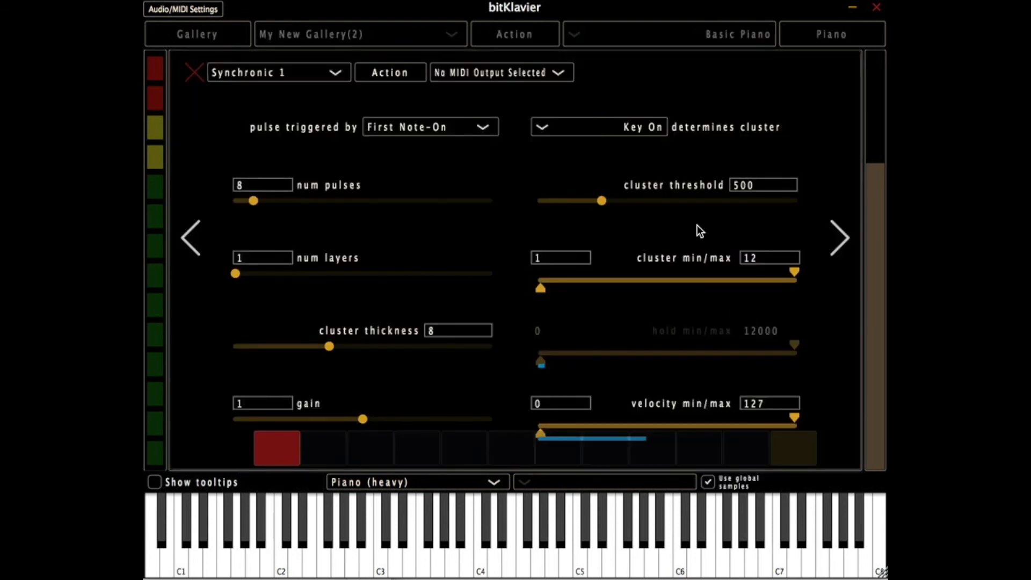
click(194, 73)
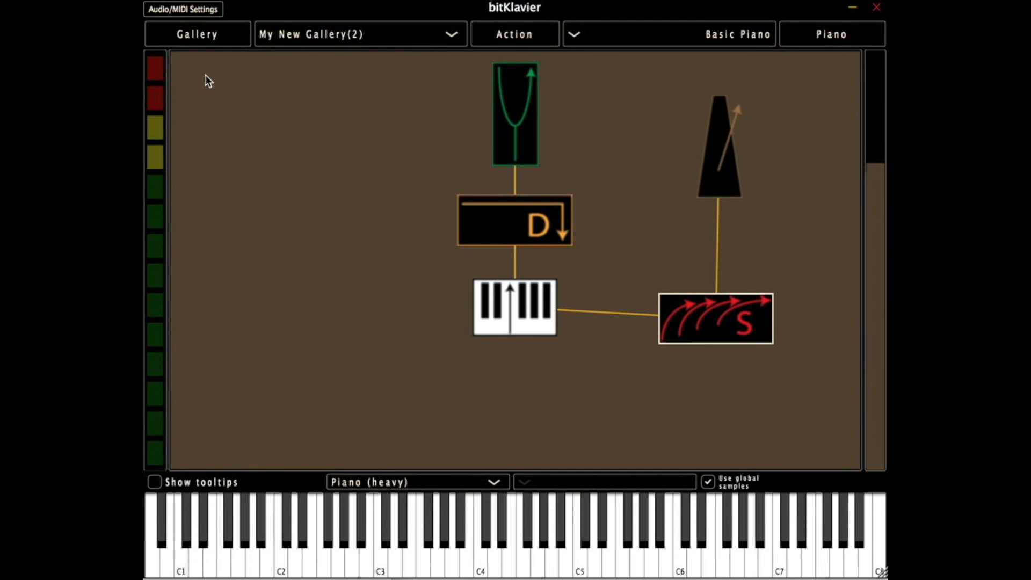
- Try a tempo of 67.46 in the Tempo module, then restore the tempo to 120
double_click(718, 180)
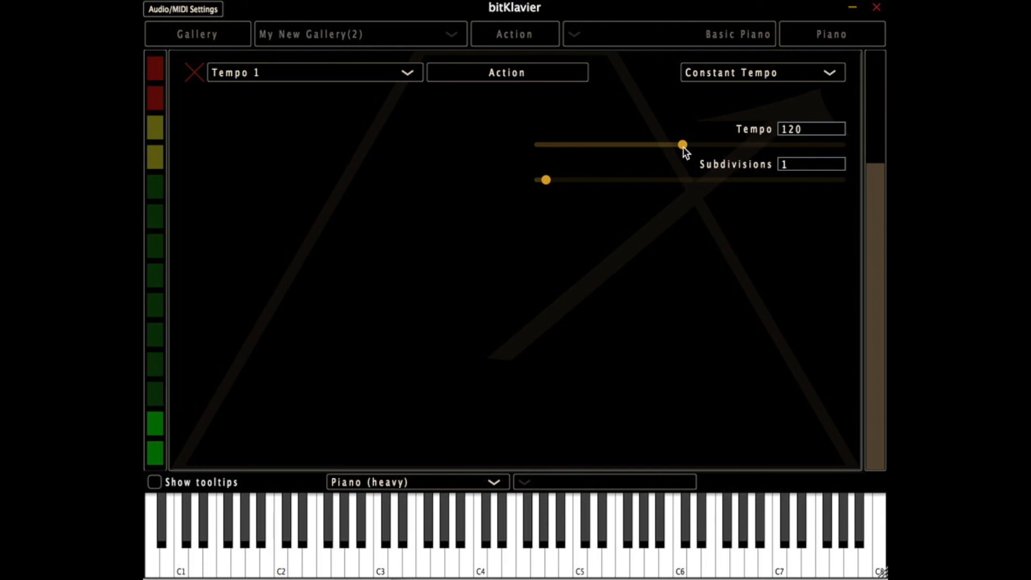
drag(682, 145, 587, 145)
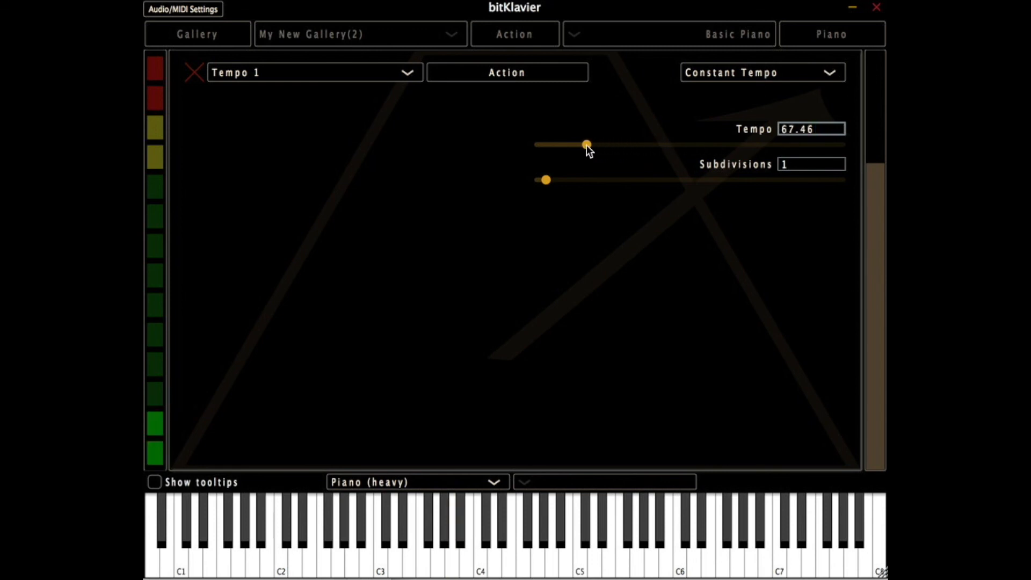
drag(815, 130, 724, 129)
text(120)
key(Return)
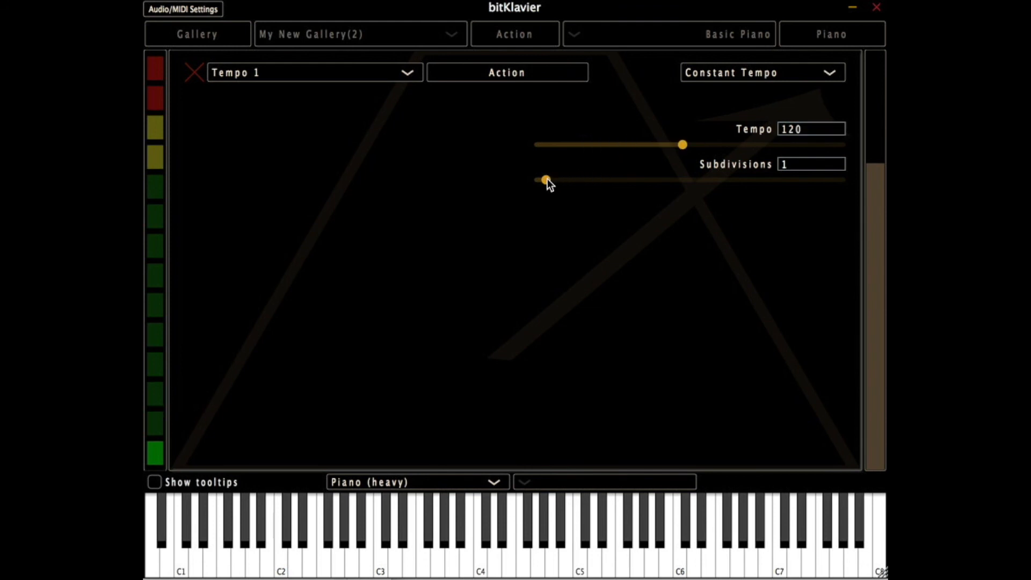
- Nudge the Tempo module's Subdivisions, then raise the number of pulses in Synchronic to 42
drag(548, 180, 552, 179)
click(192, 71)
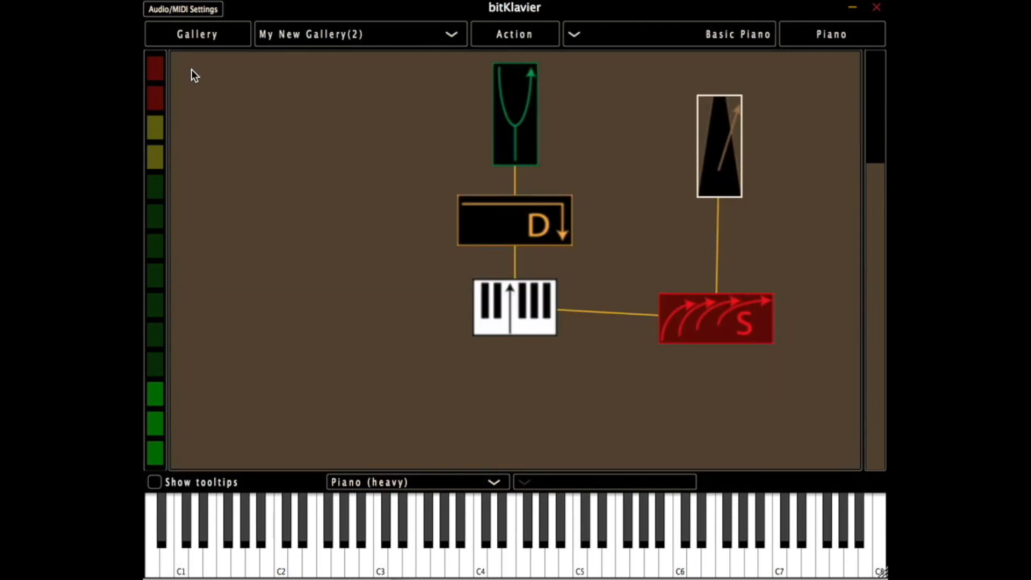
double_click(685, 301)
drag(318, 200, 341, 201)
click(193, 73)
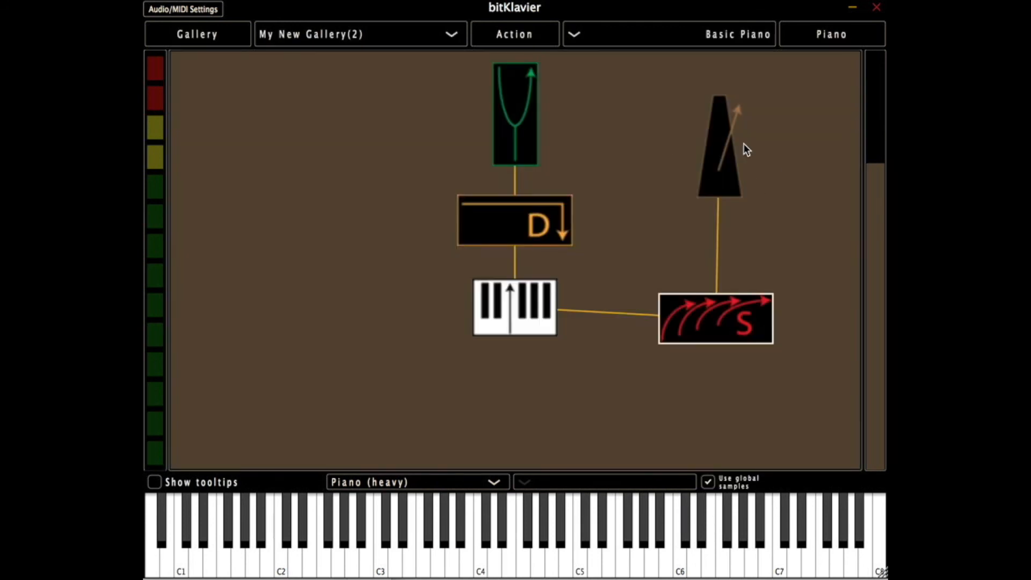
- Reopen the Tempo module and set Subdivisions to 1
double_click(724, 149)
click(800, 165)
text(1)
key(Return)
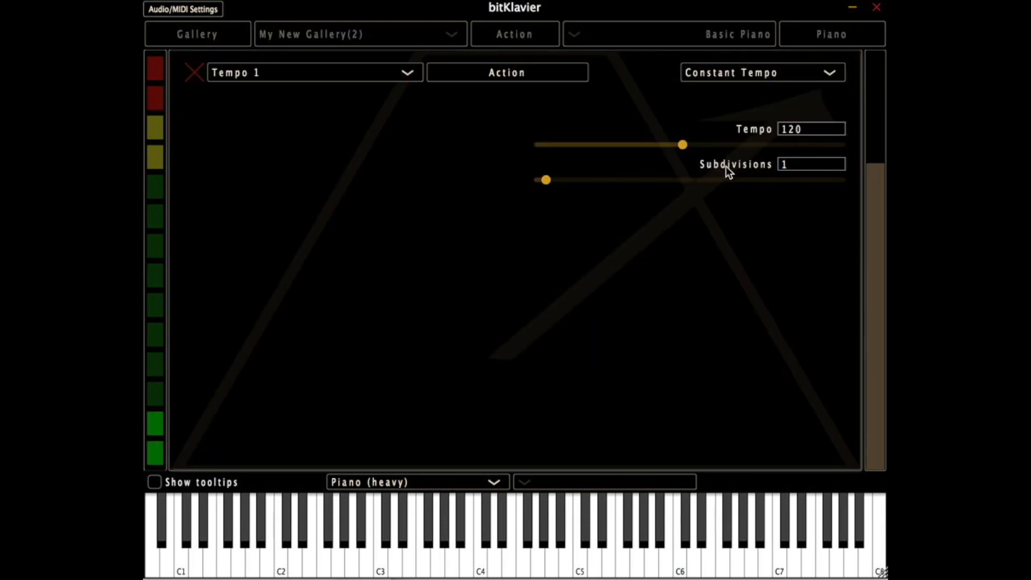
- Try Subdivisions values of 2, 3, 1 and 0.5 in the Tempo module, then leave its editor
click(801, 164)
text(2)
key(Return)
click(796, 164)
text(3)
key(Return)
text(1)
key(Return)
text(0.5)
key(Return)
click(195, 73)
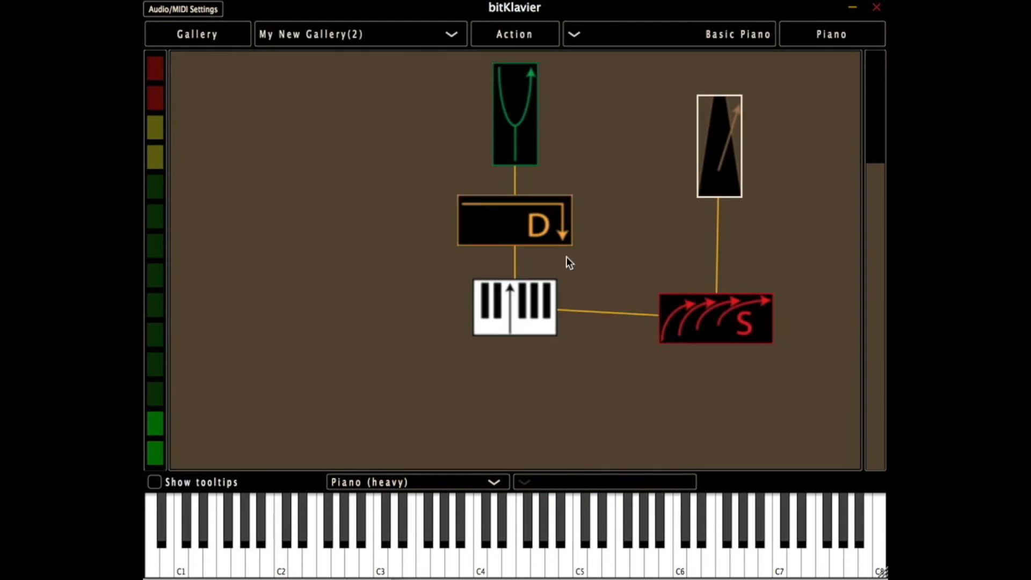
- Look through Synchronic's main settings, target triggers and beat pattern pages, then leave the editor
double_click(710, 310)
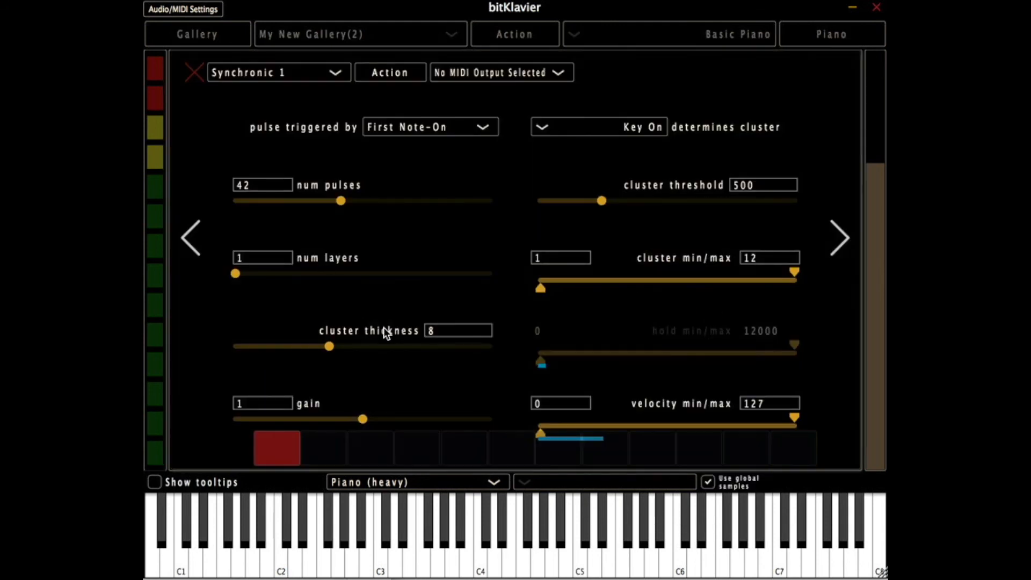
click(833, 235)
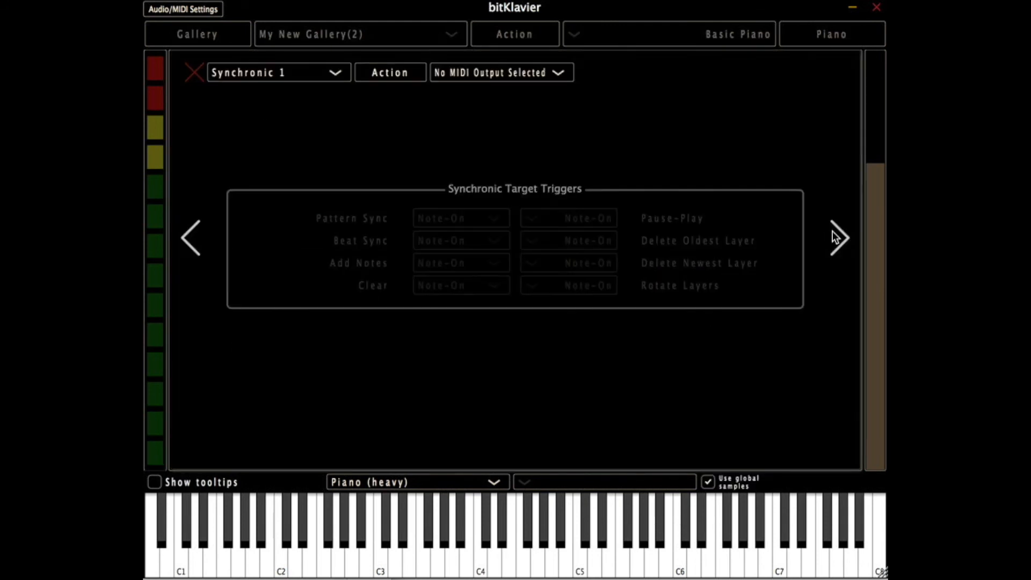
click(833, 235)
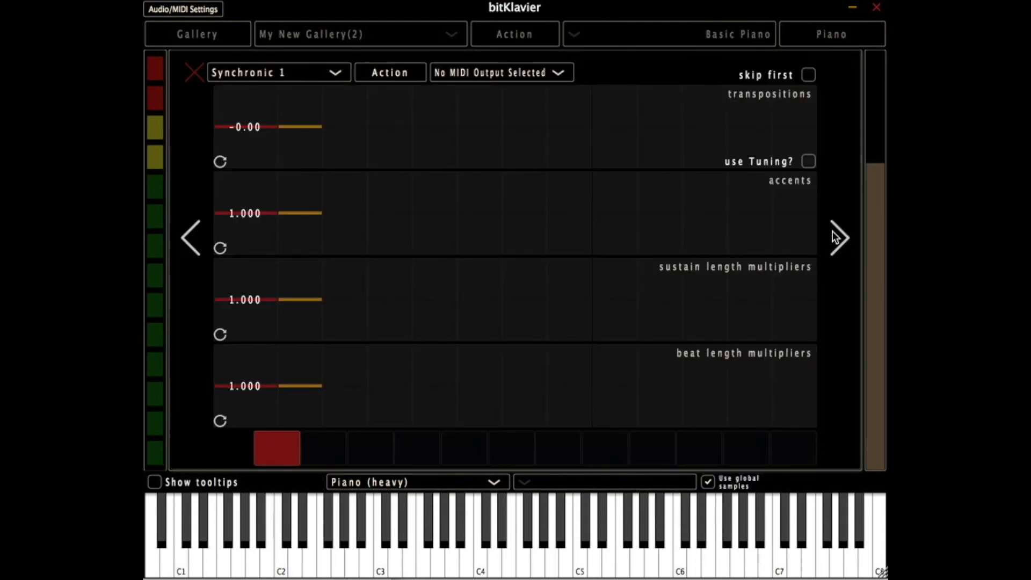
click(195, 73)
- Set the Tempo module's Subdivisions to 1 and switch its type to Adaptive Tempo 1
double_click(726, 134)
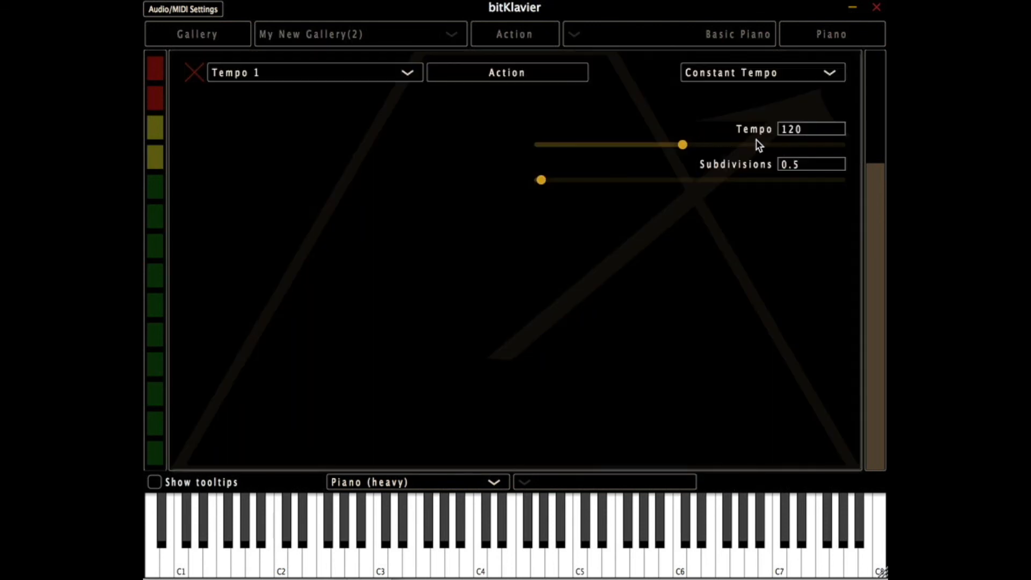
click(805, 162)
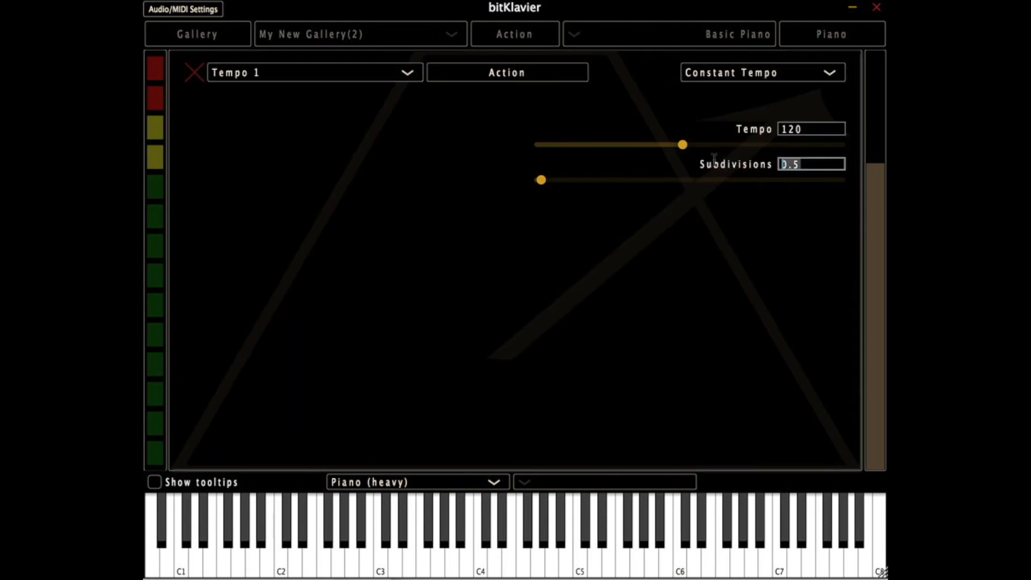
text(1)
key(Return)
click(744, 81)
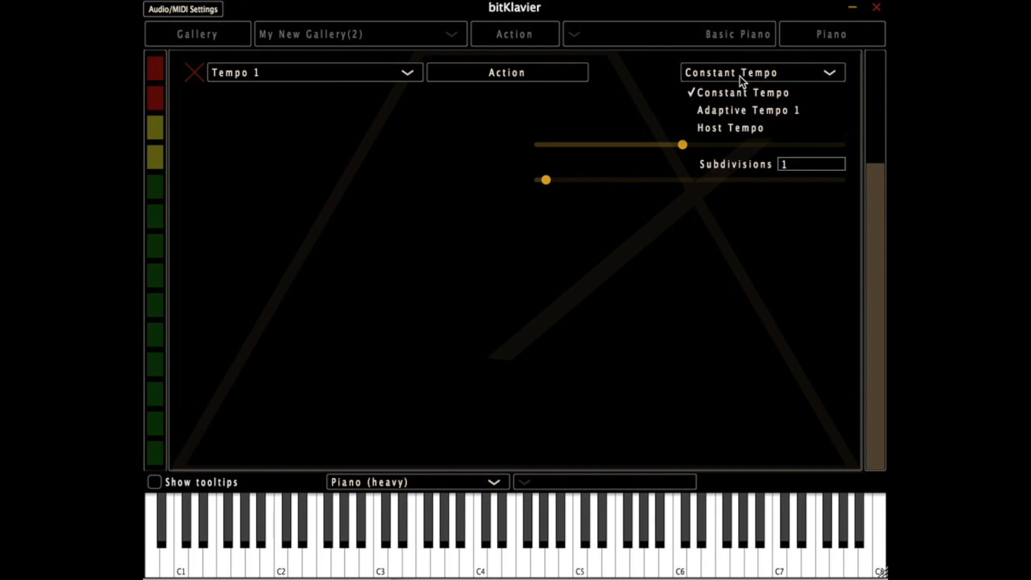
click(745, 108)
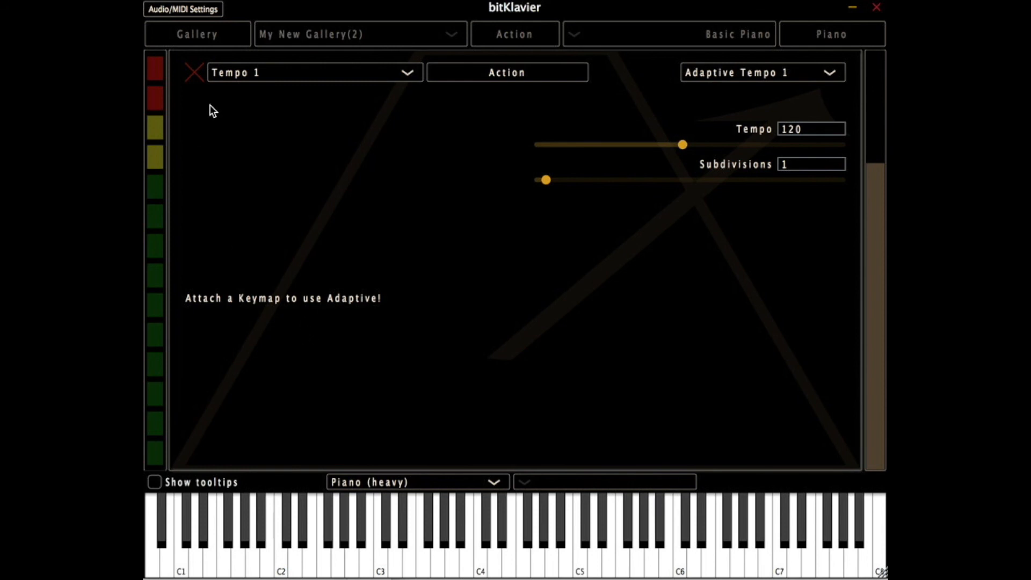
- Connect the Tempo module to the Keymap module and check its adaptive settings
click(195, 73)
drag(718, 165, 521, 307)
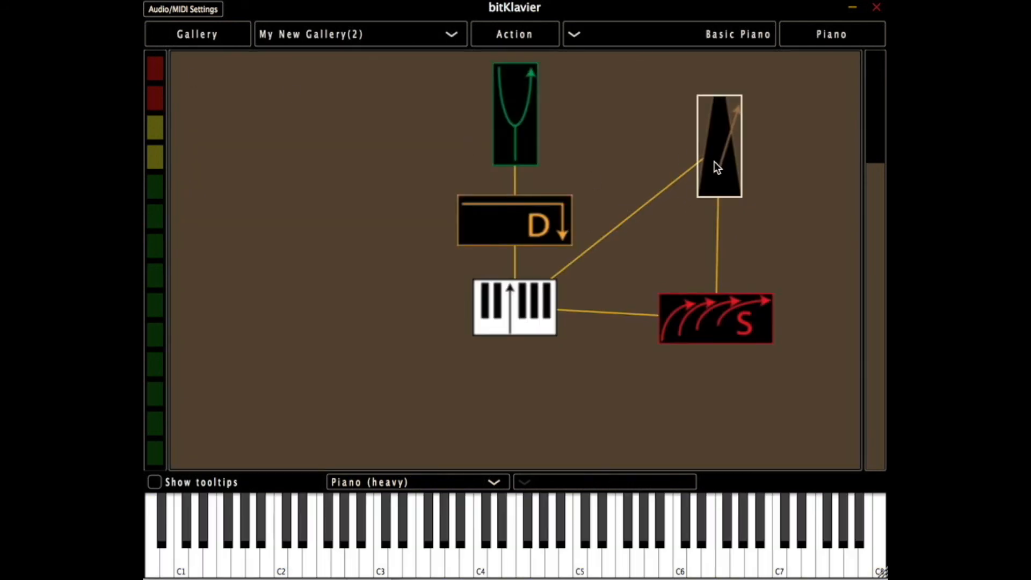
double_click(718, 167)
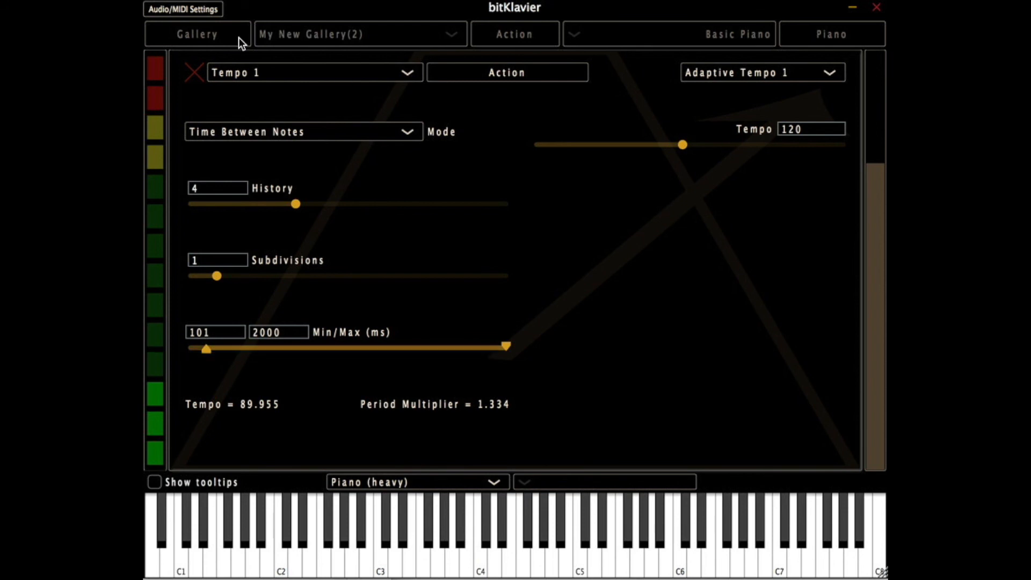
click(195, 72)
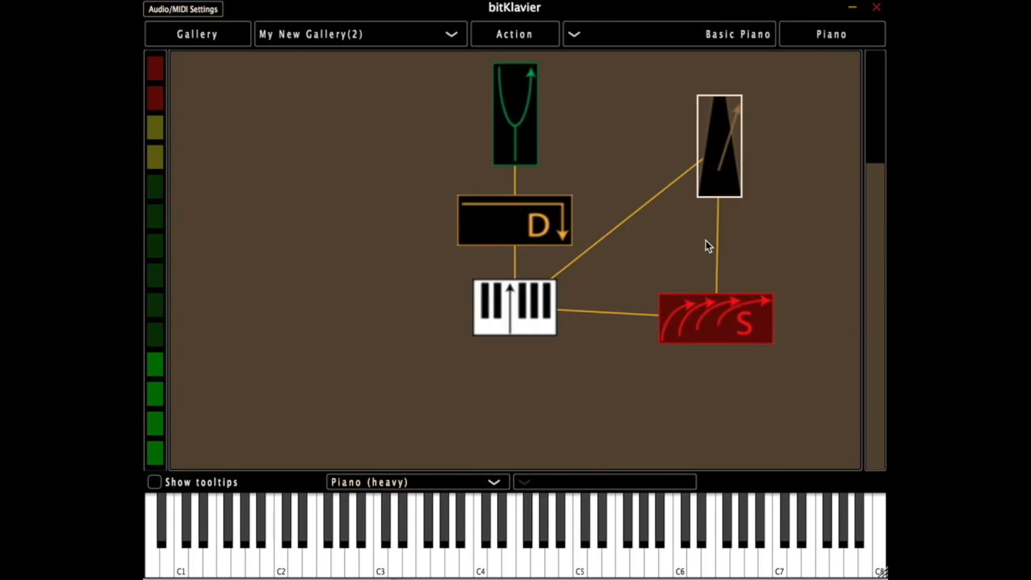
- Set the number of pulses in Synchronic's main settings to 4 and leave the editor
double_click(712, 305)
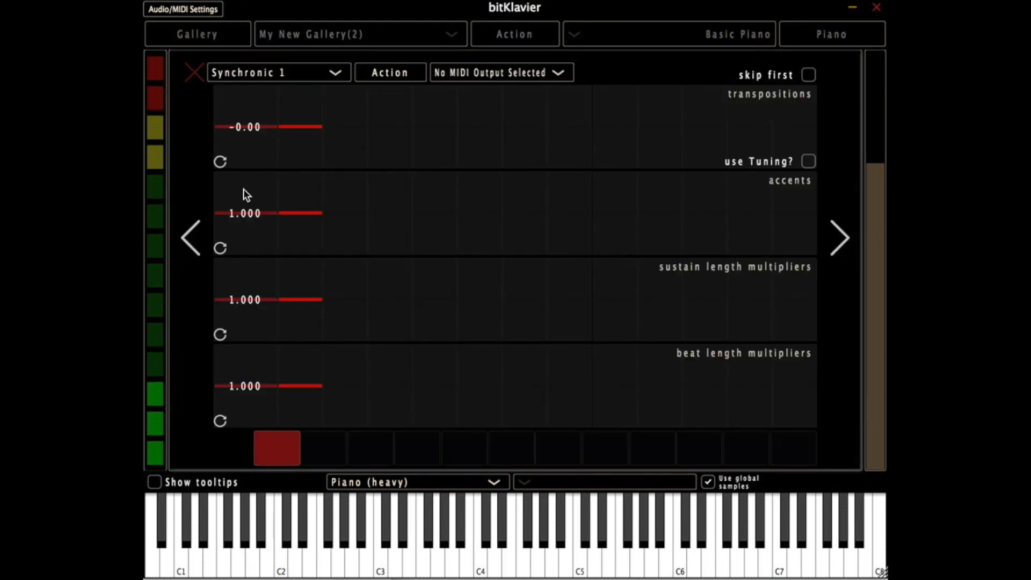
click(194, 72)
double_click(703, 301)
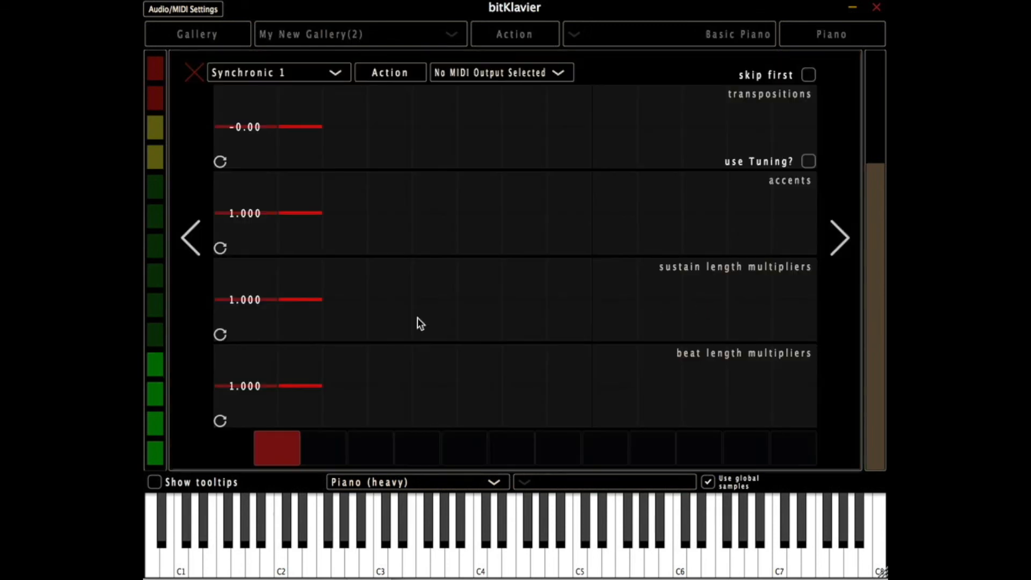
click(192, 230)
click(192, 230)
click(242, 201)
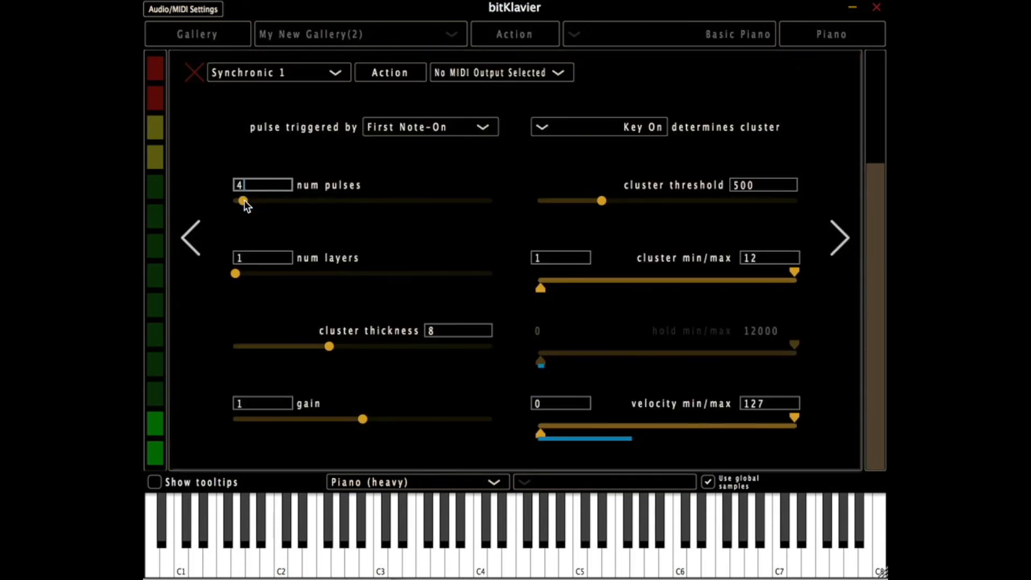
click(195, 72)
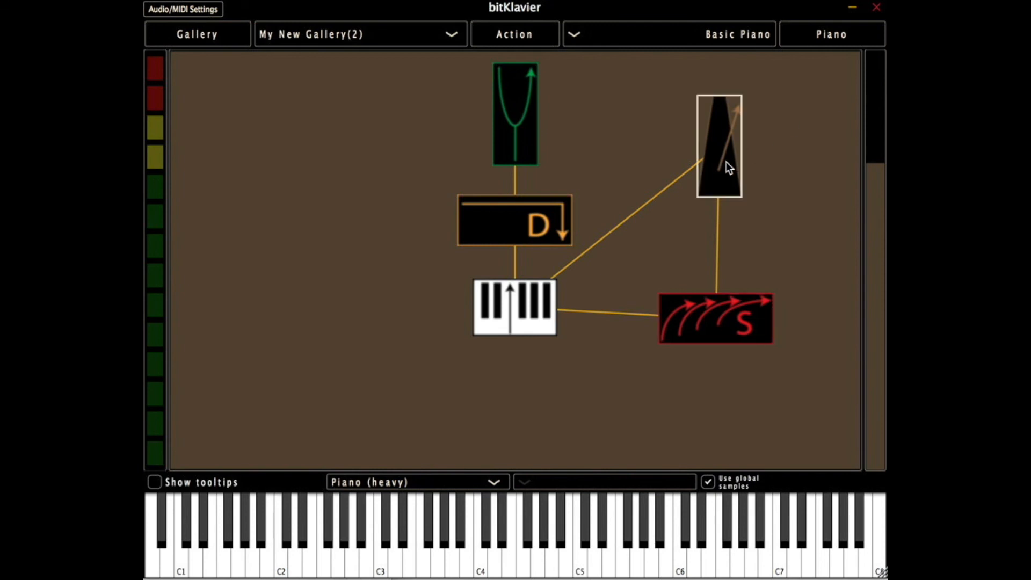
- Review the Tempo module's adaptive settings, then look through Synchronic's pages, close the envelope view and leave the editor
double_click(727, 165)
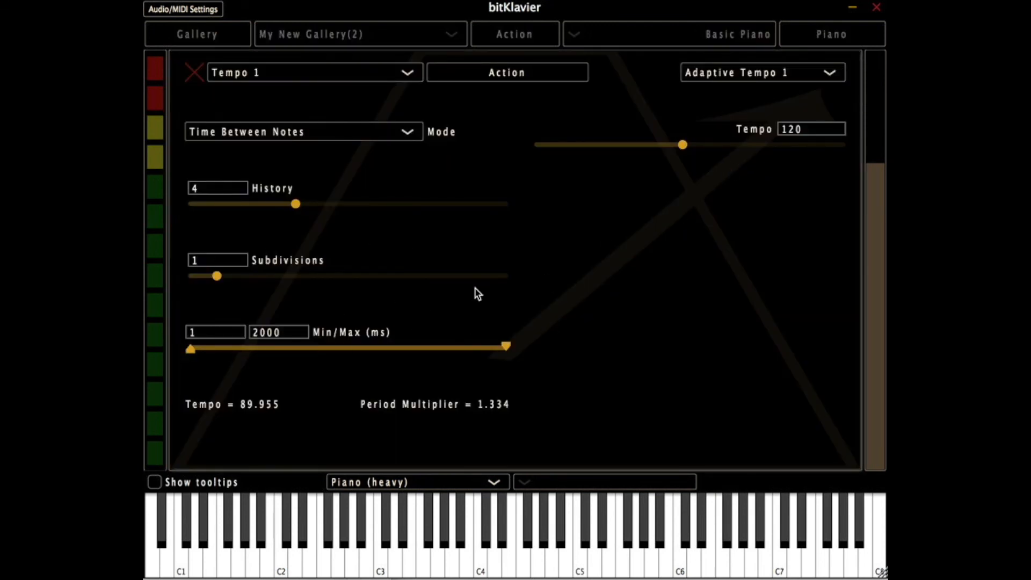
click(193, 72)
double_click(706, 326)
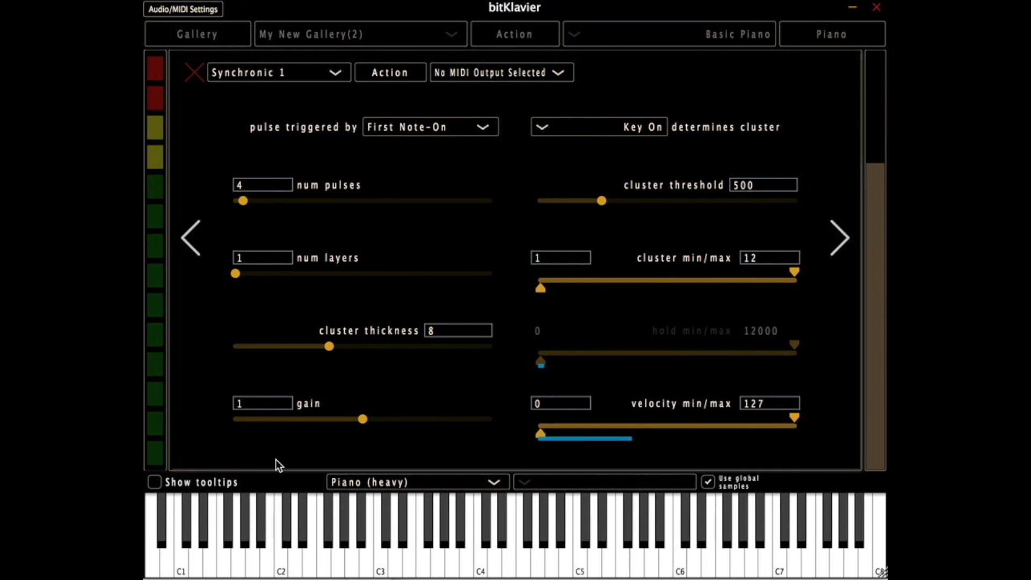
click(835, 243)
click(834, 243)
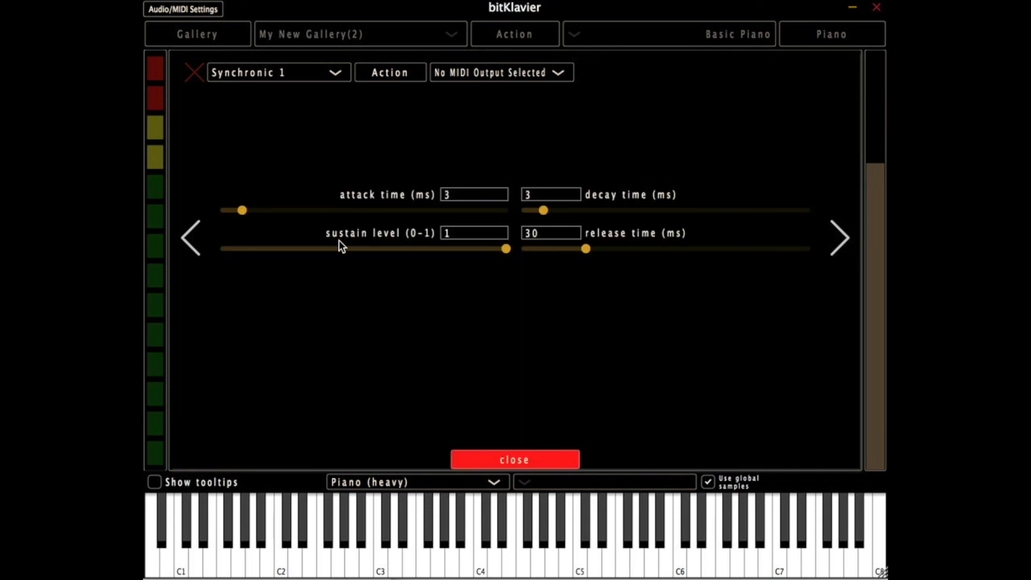
click(509, 460)
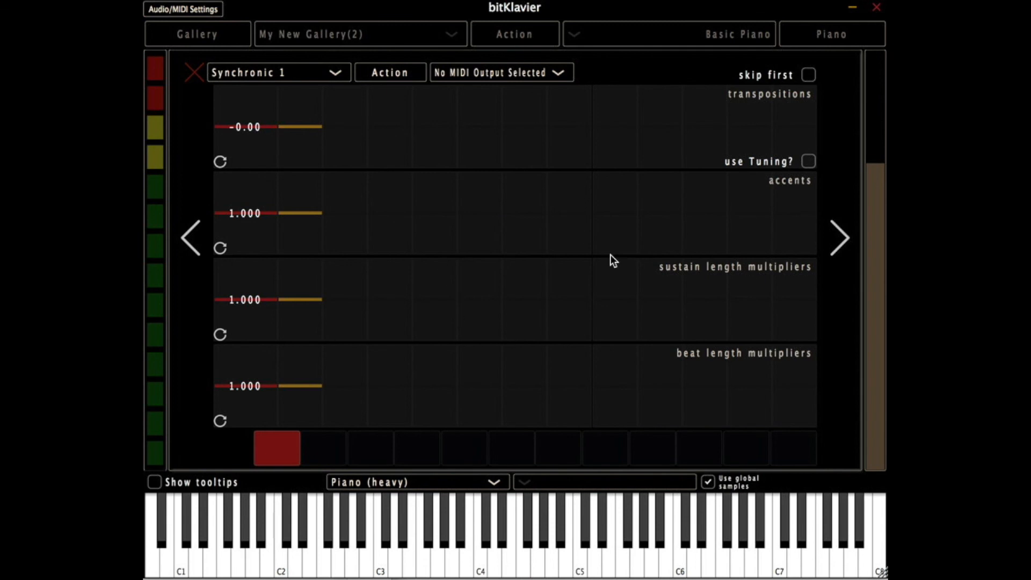
click(194, 74)
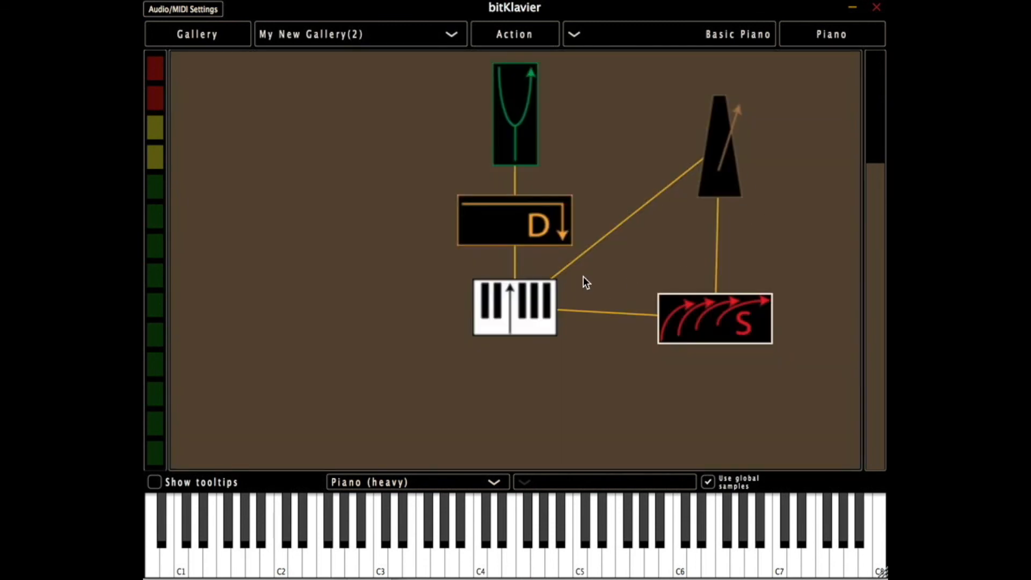